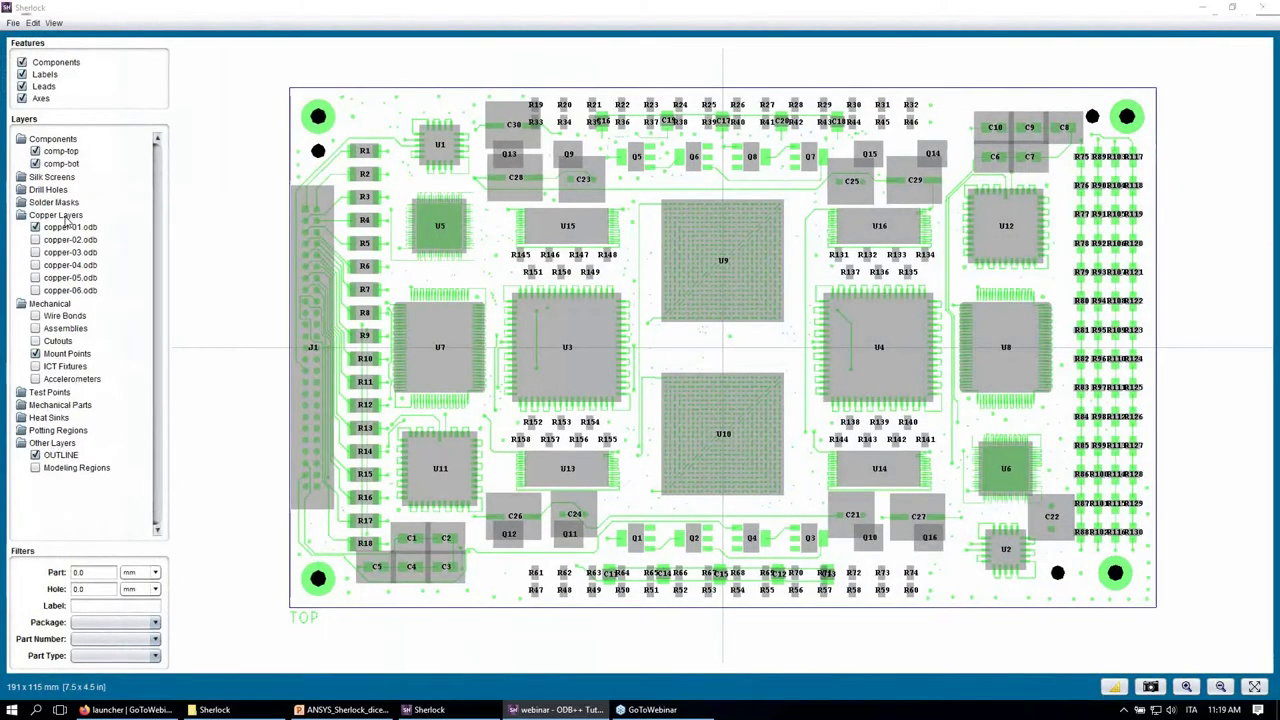
# - Overlay the copper-02.odb layer on the board in the layer viewer, and hide it again
pyautogui.moveTo(463, 12)
pyautogui.mouseDown()
pyautogui.moveTo(457, 176)
pyautogui.moveTo(540, 240)
pyautogui.moveTo(477, 3)
pyautogui.mouseUp()
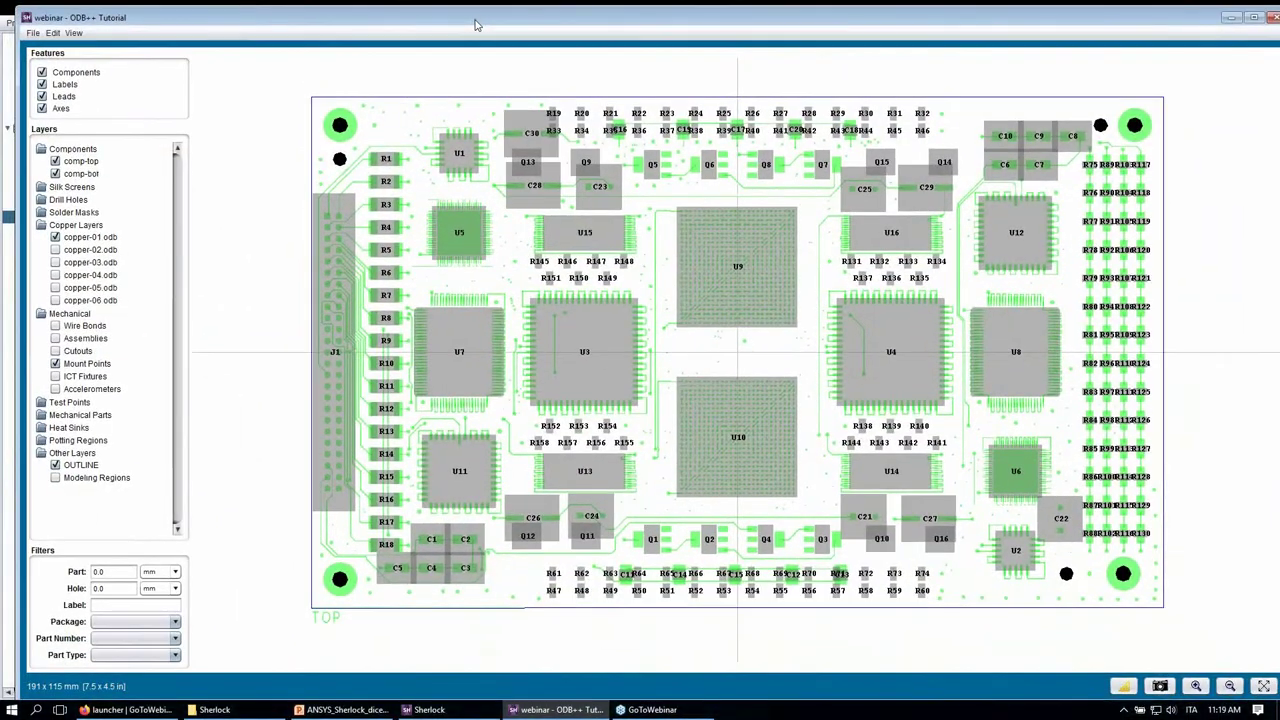
pyautogui.click(68, 250)
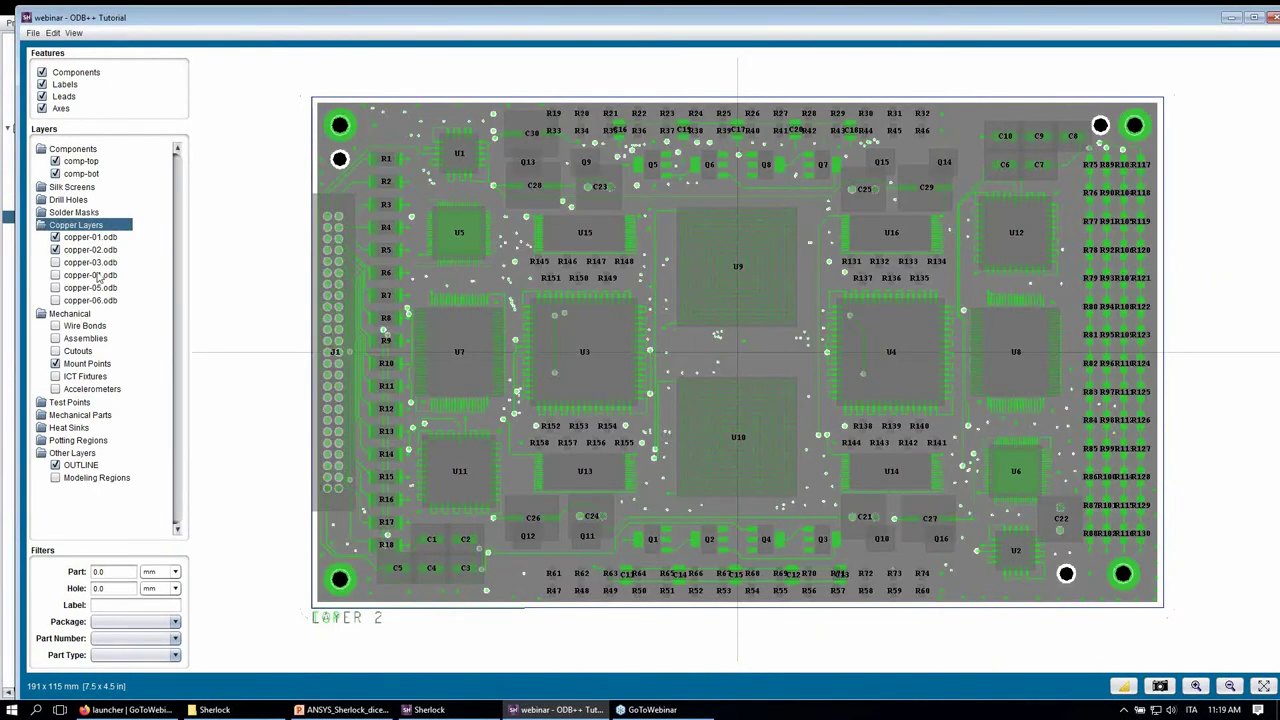
pyautogui.click(74, 247)
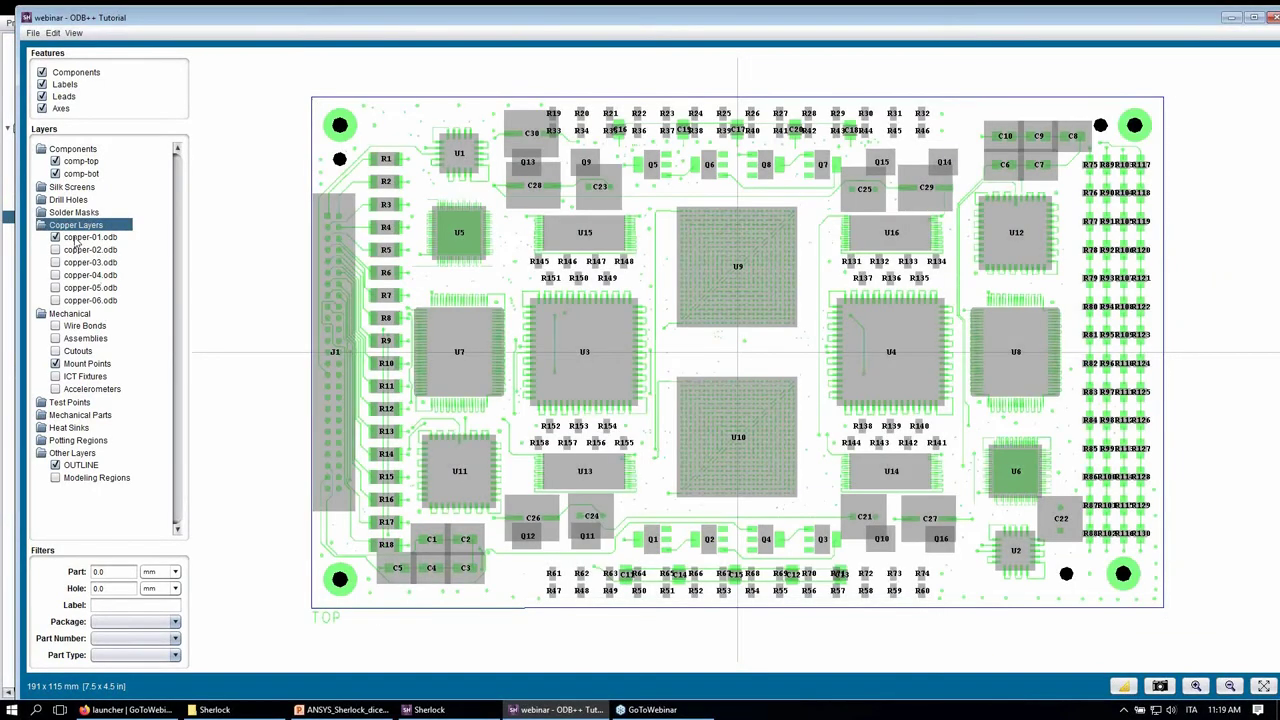
# - Inspect the board without copper-01.odb, toggling the comp-top layer off and on, and restore copper-01.odb
pyautogui.click(84, 241)
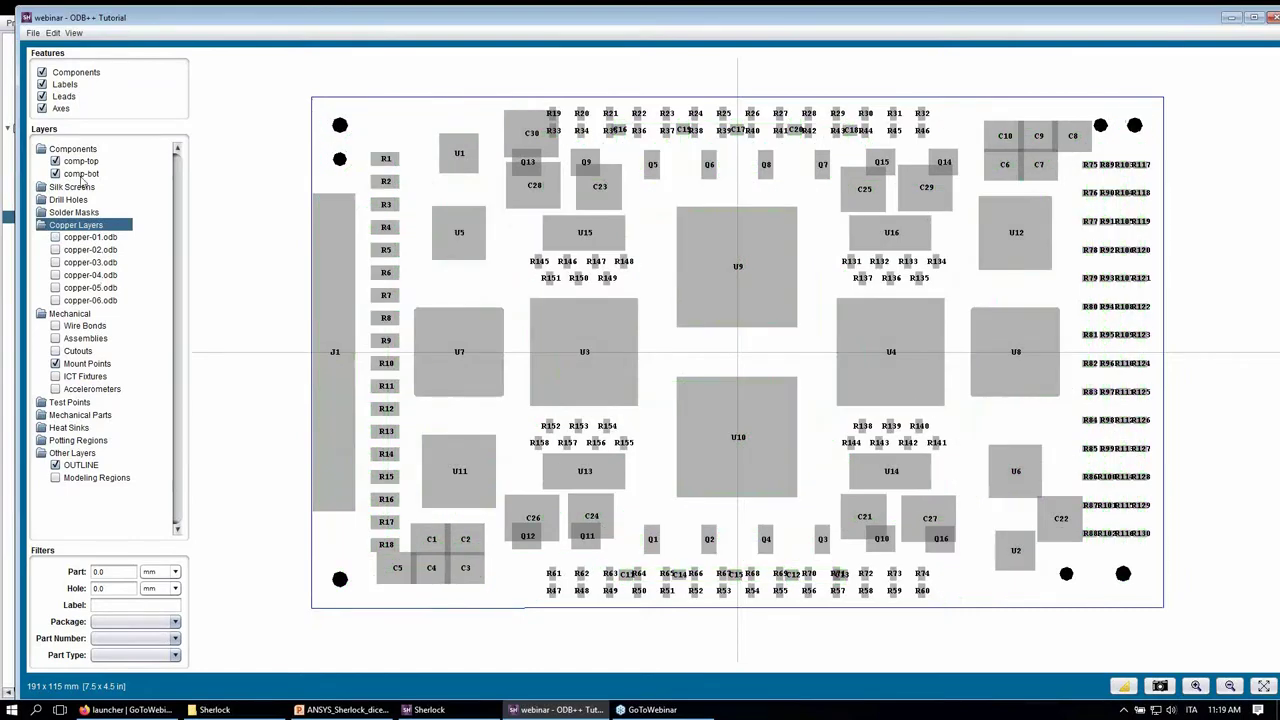
pyautogui.click(82, 163)
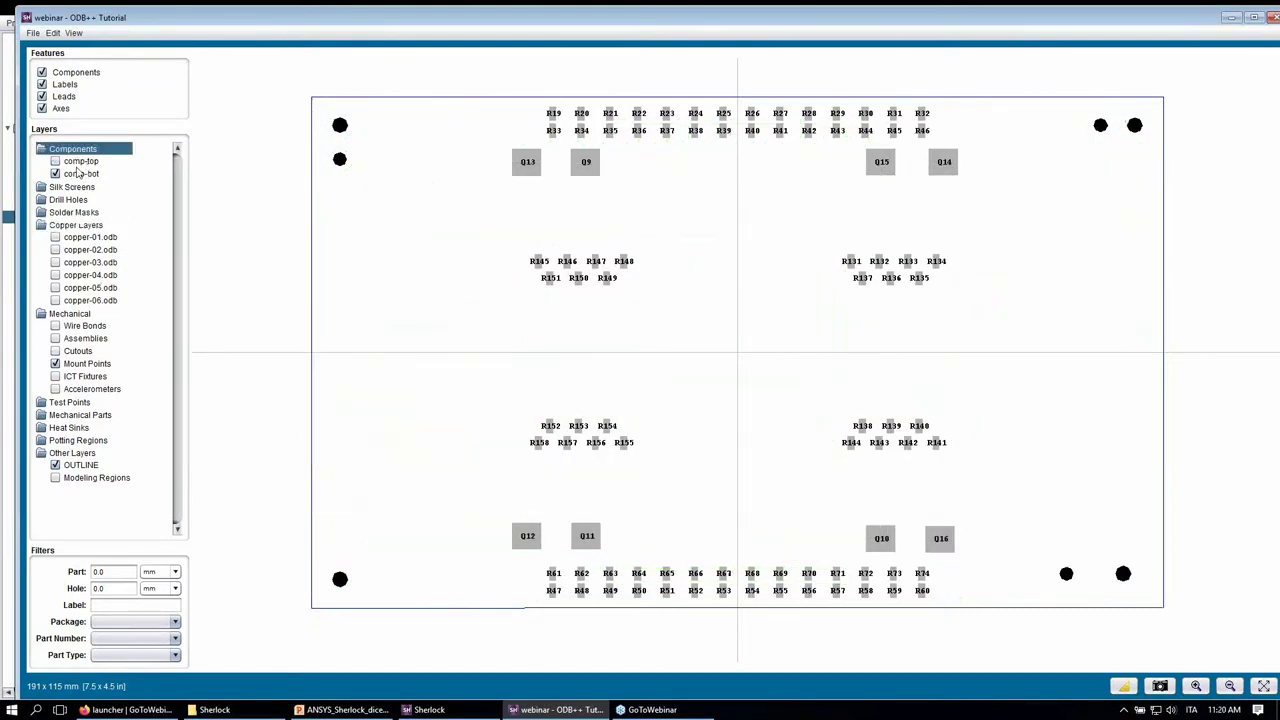
pyautogui.click(84, 163)
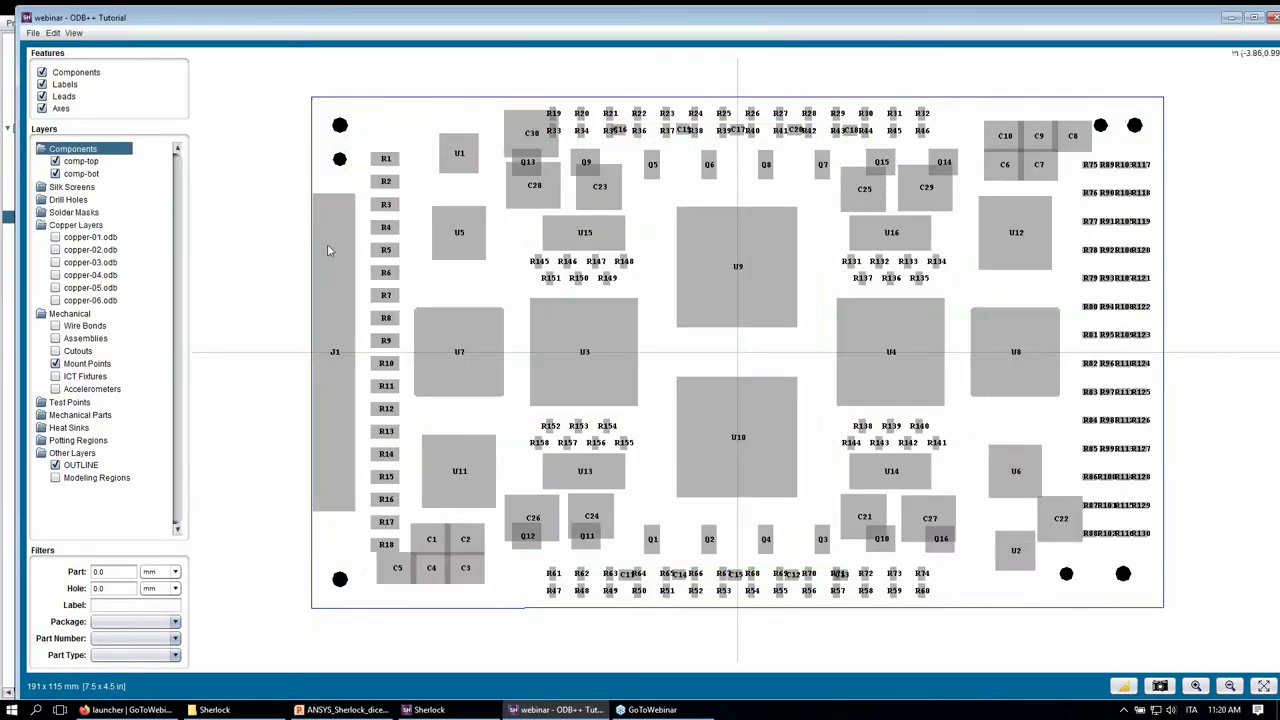
pyautogui.click(112, 239)
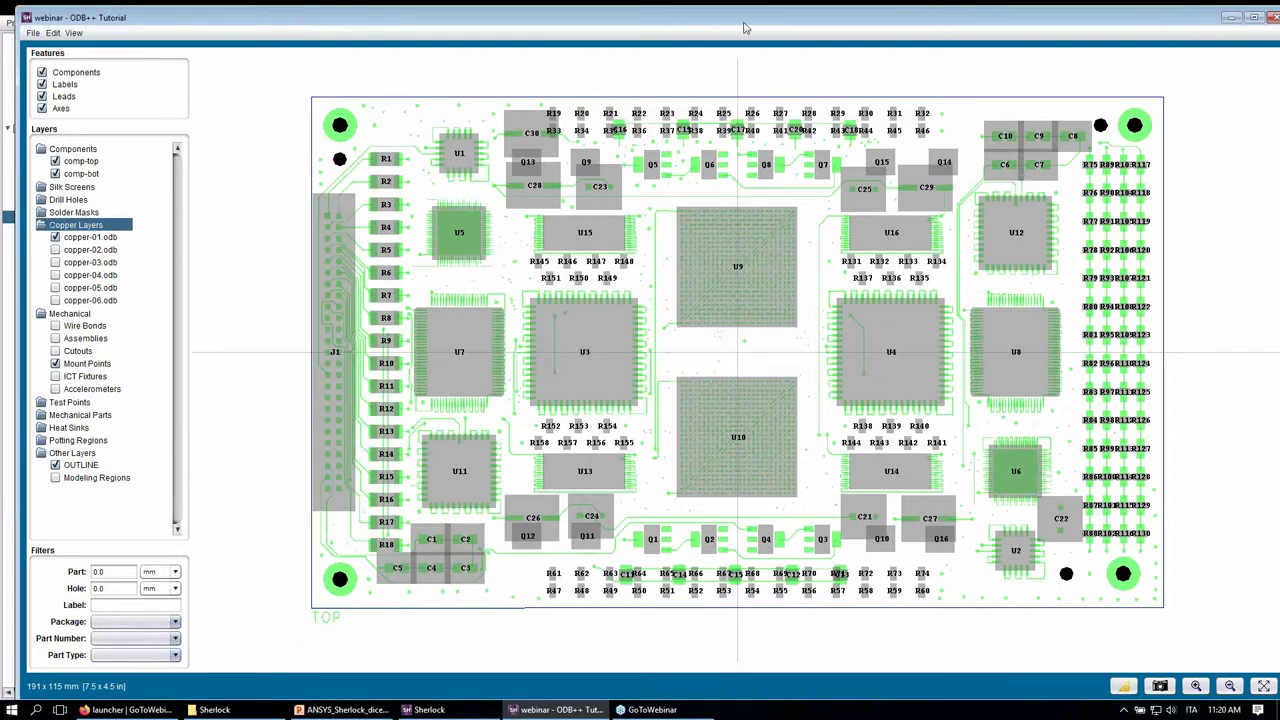
# - Minimize the layer viewer and open the Stackup input of the ODB++ Tutorial circuit card
pyautogui.moveTo(738, 22); pyautogui.dragTo(655, 28)
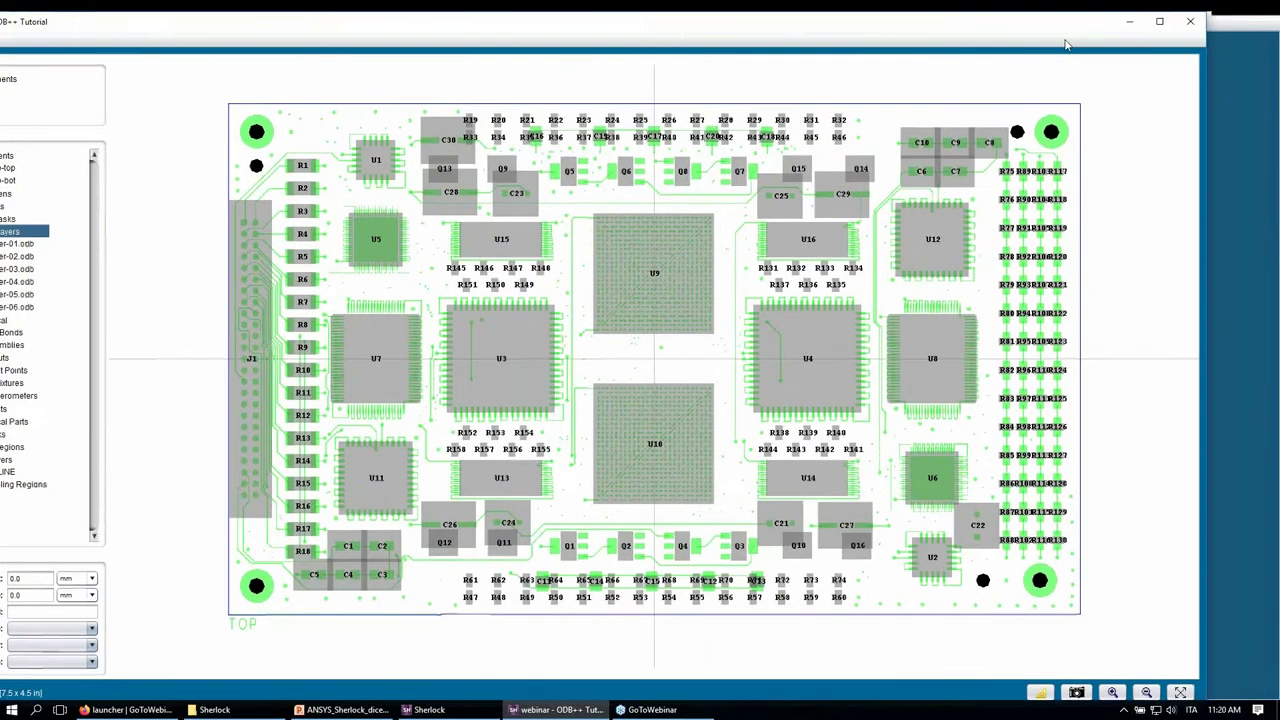
pyautogui.click(1127, 23)
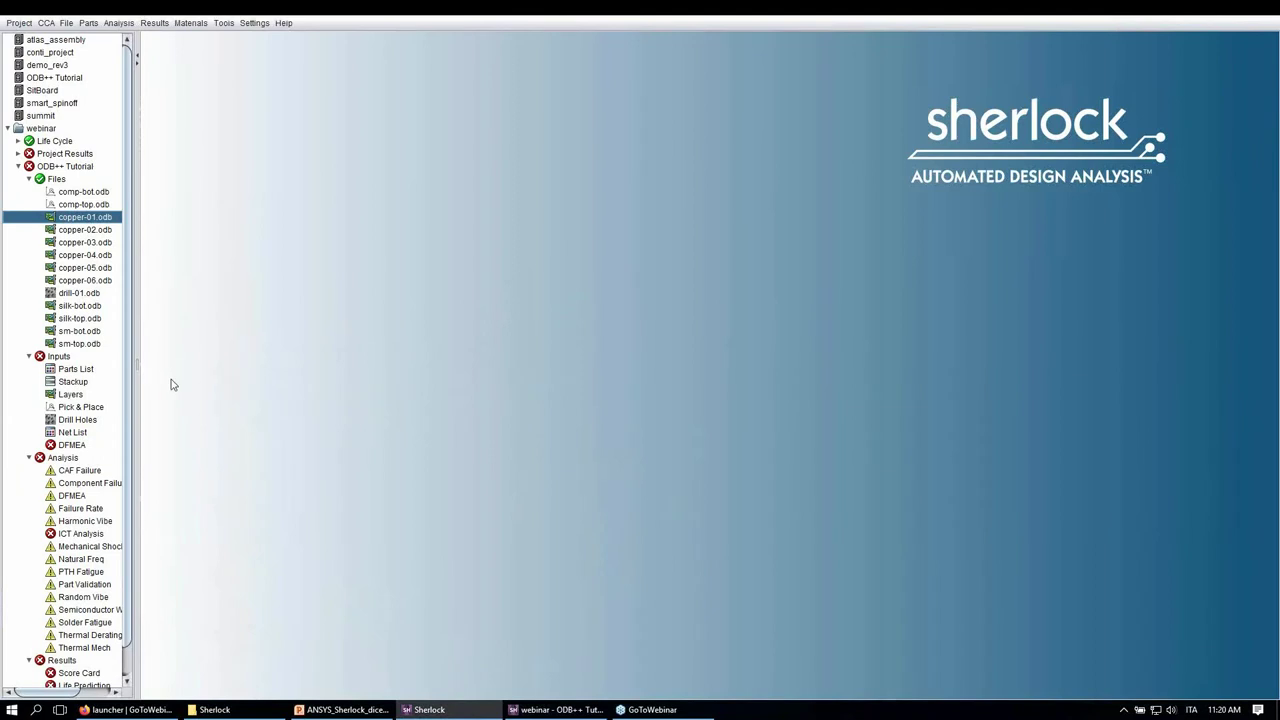
pyautogui.doubleClick(102, 384)
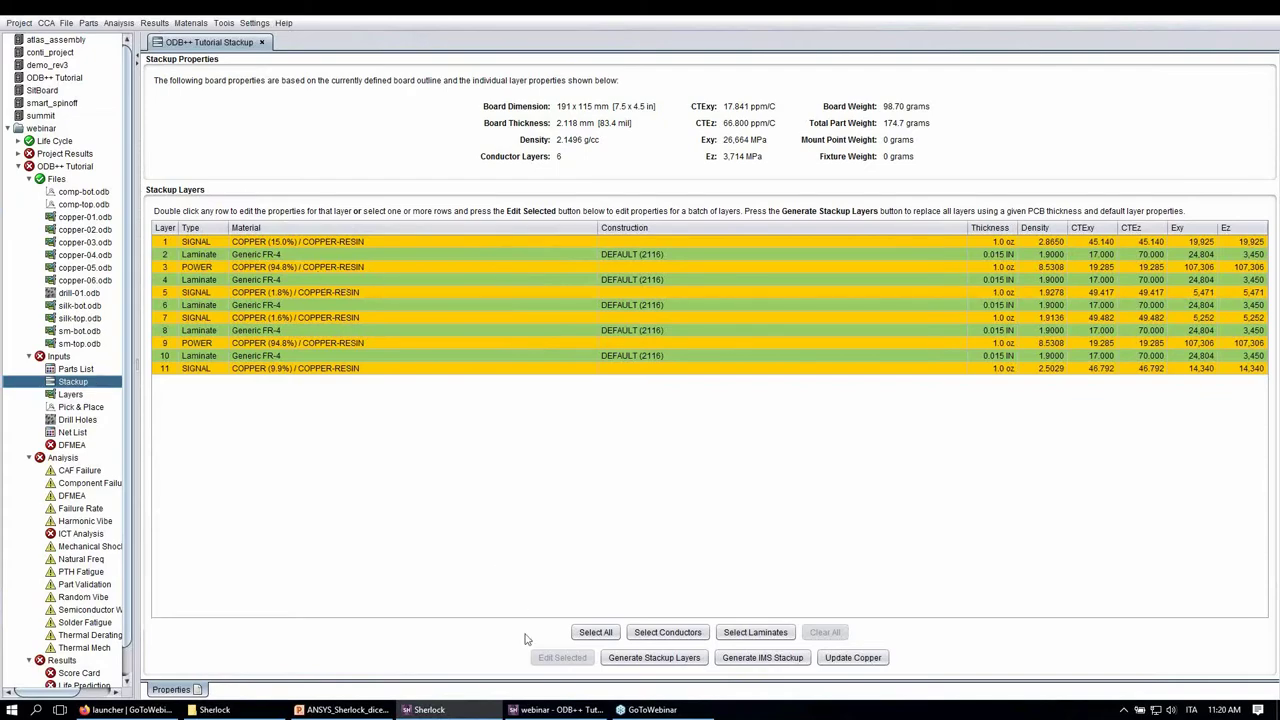
# - Bring the layer viewer back below the stackup layers and hide all component layers
pyautogui.click(556, 709)
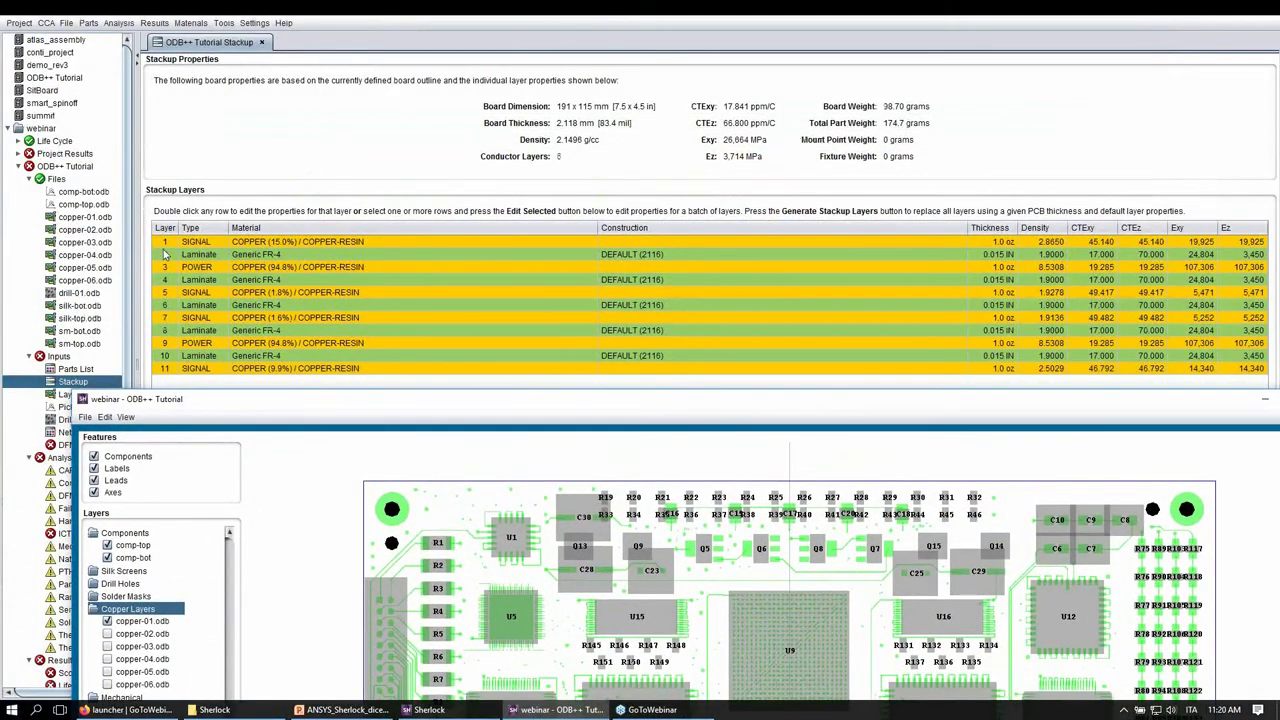
pyautogui.moveTo(296, 399); pyautogui.dragTo(300, 349)
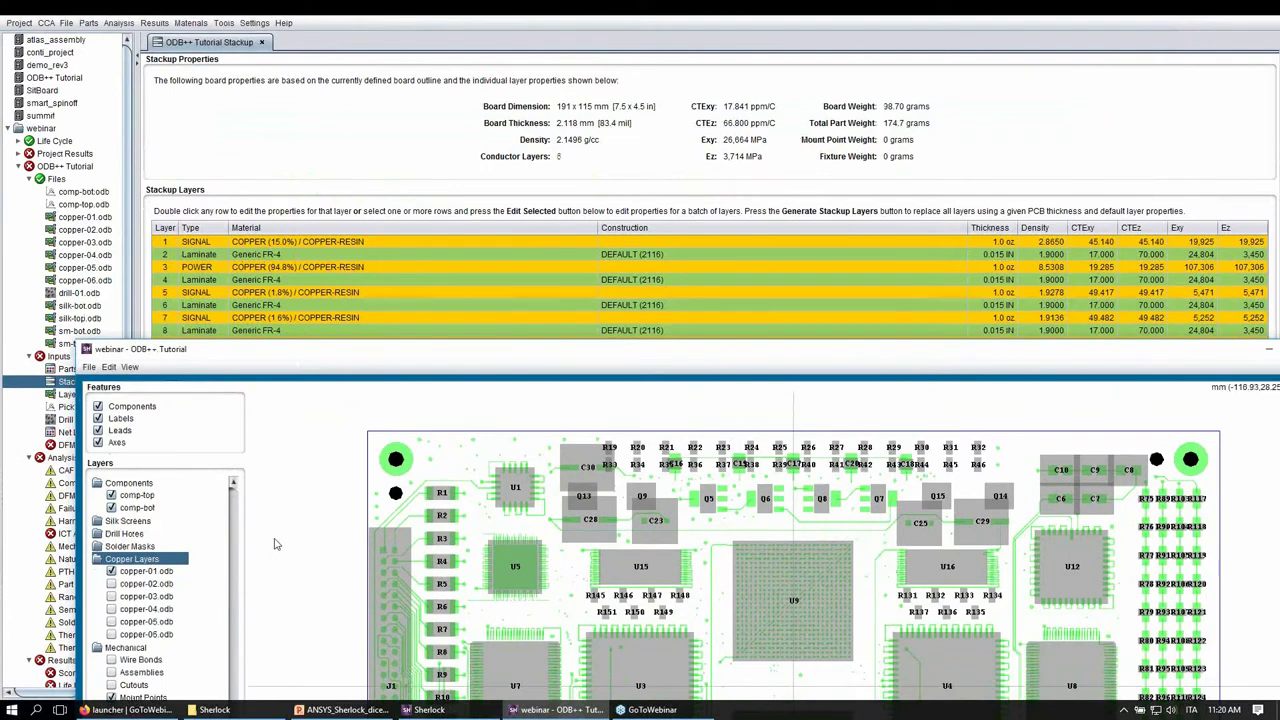
pyautogui.click(97, 483)
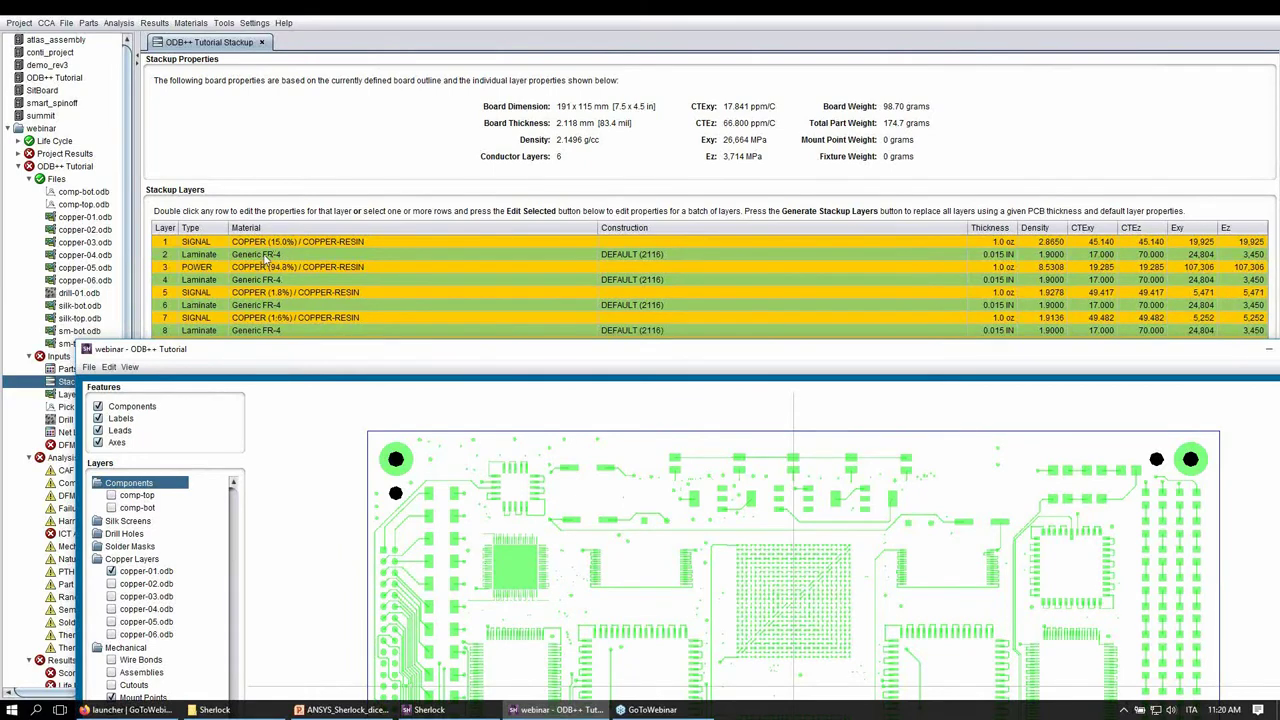
# - Compare copper-02.odb alone and overlaid with copper-01.odb against the stackup table, and minimize the layer viewer
pyautogui.click(150, 584)
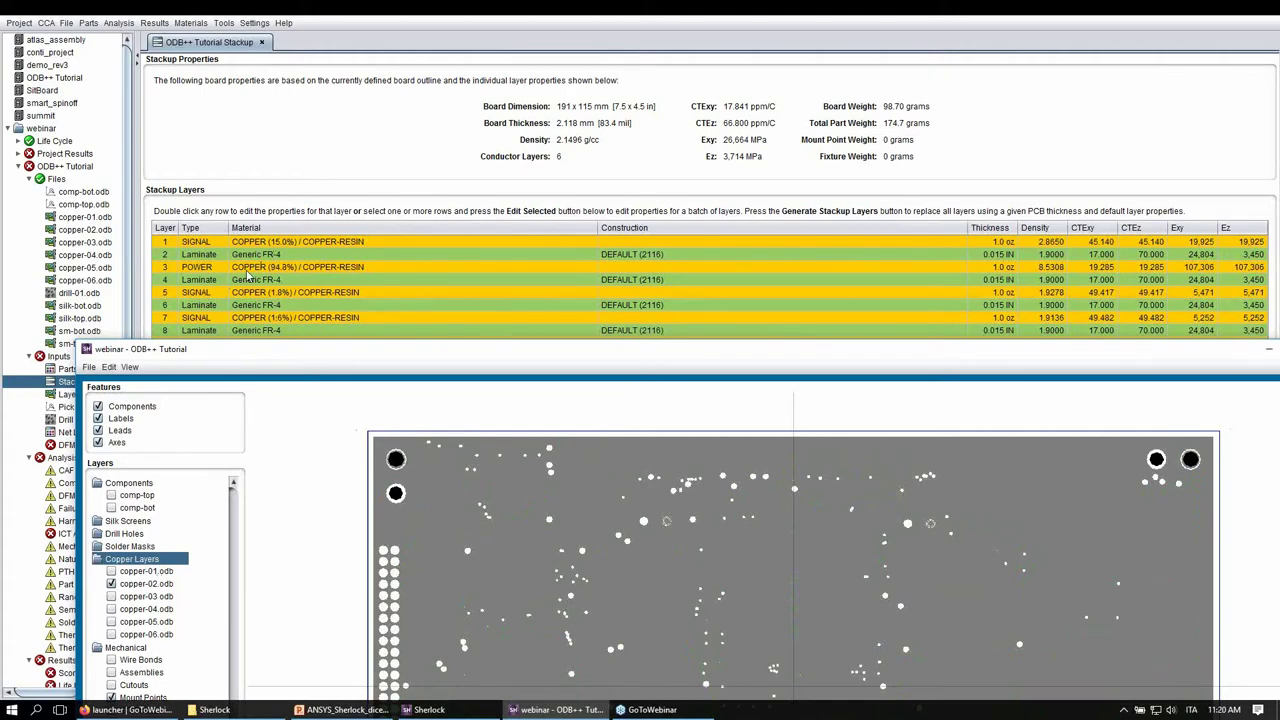
pyautogui.click(148, 572)
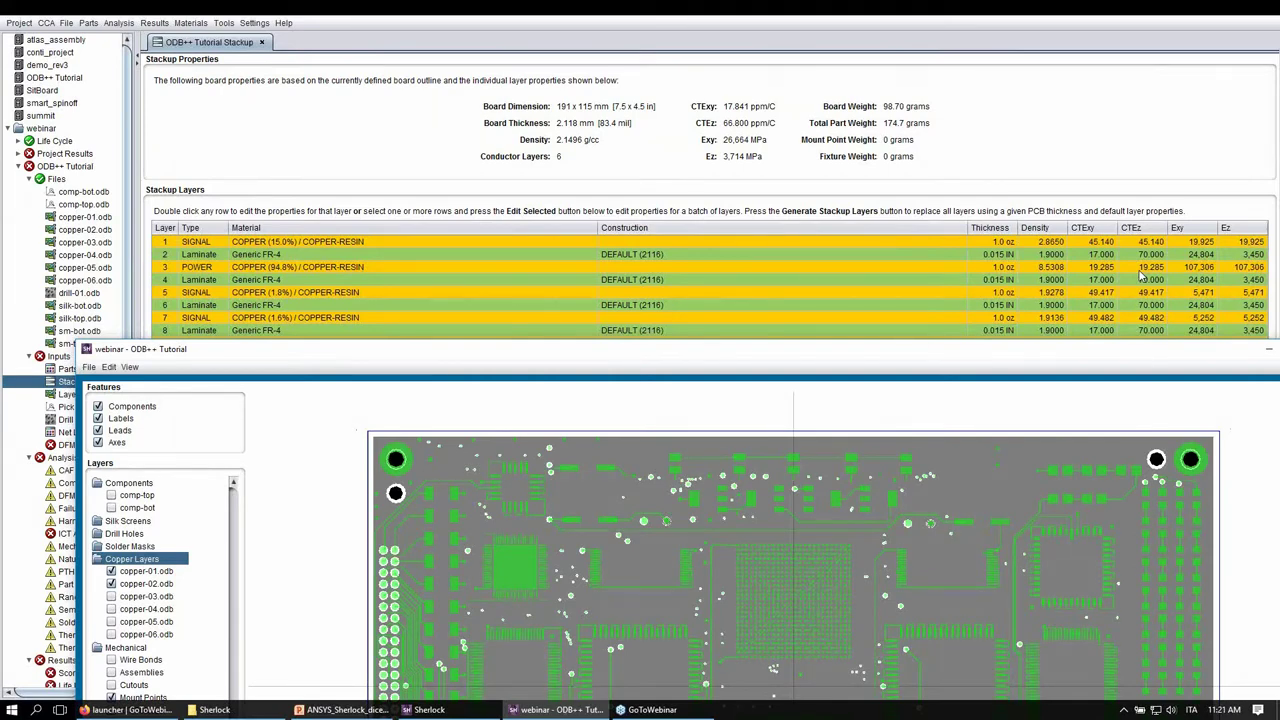
pyautogui.moveTo(1062, 405); pyautogui.dragTo(949, 407)
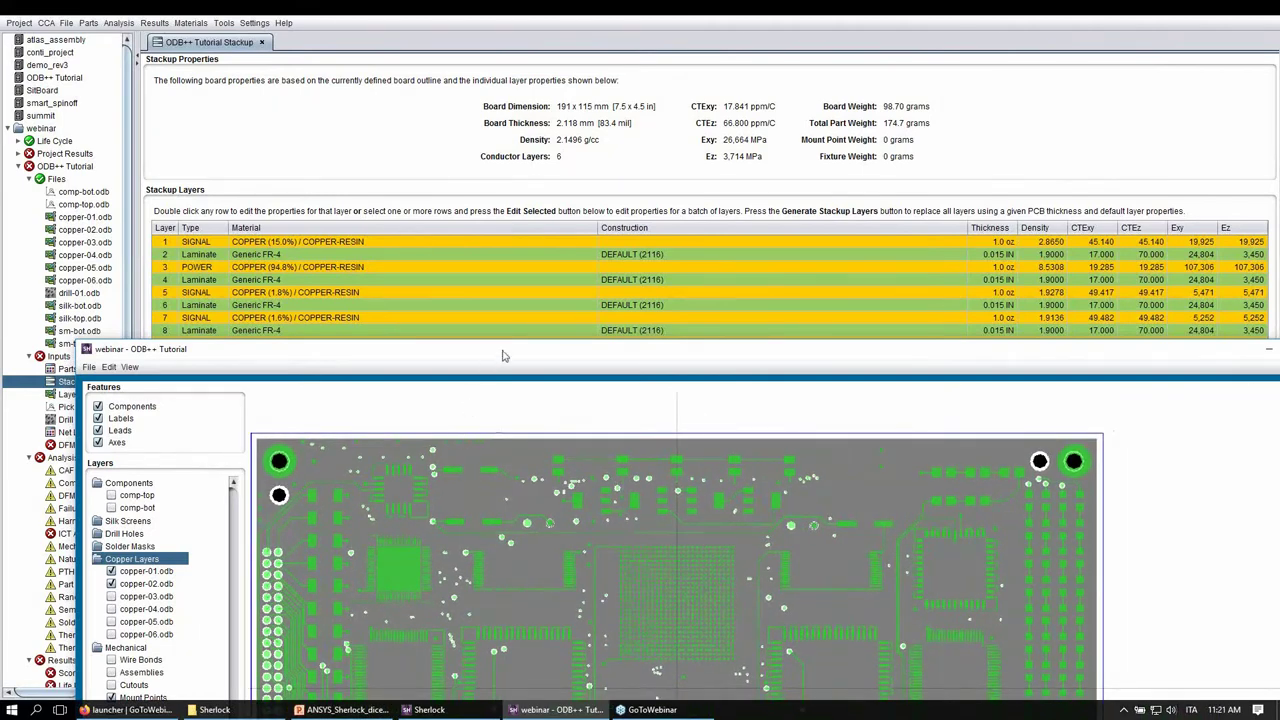
pyautogui.moveTo(441, 353); pyautogui.dragTo(149, 344)
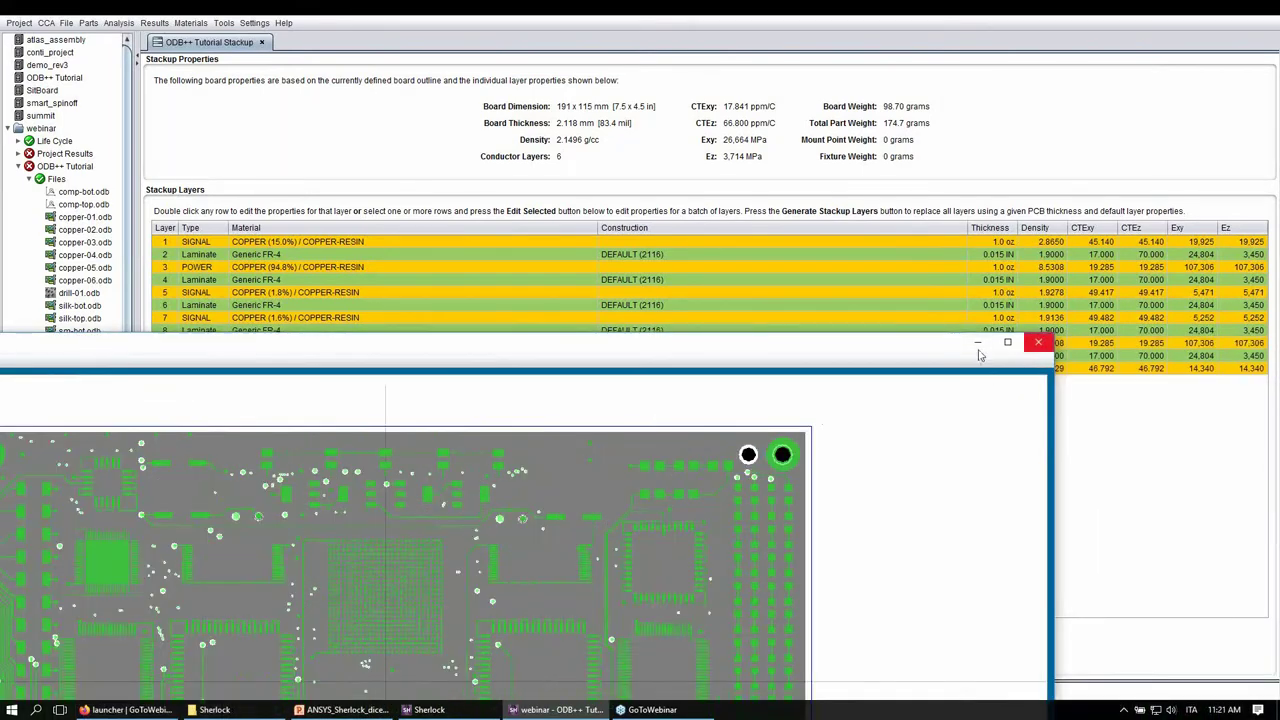
pyautogui.click(979, 346)
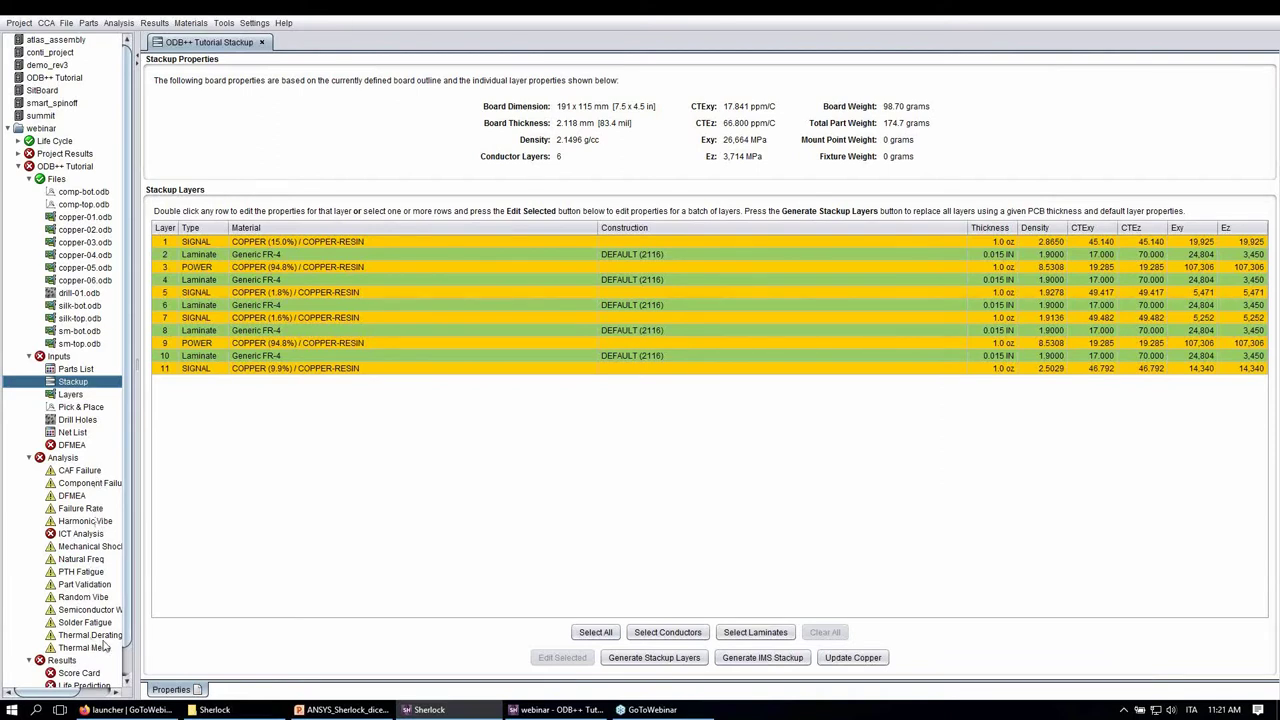
# - Open the properties of laminate layer 2, browse the available laminate manufacturers, and cancel without changes
pyautogui.click(278, 257)
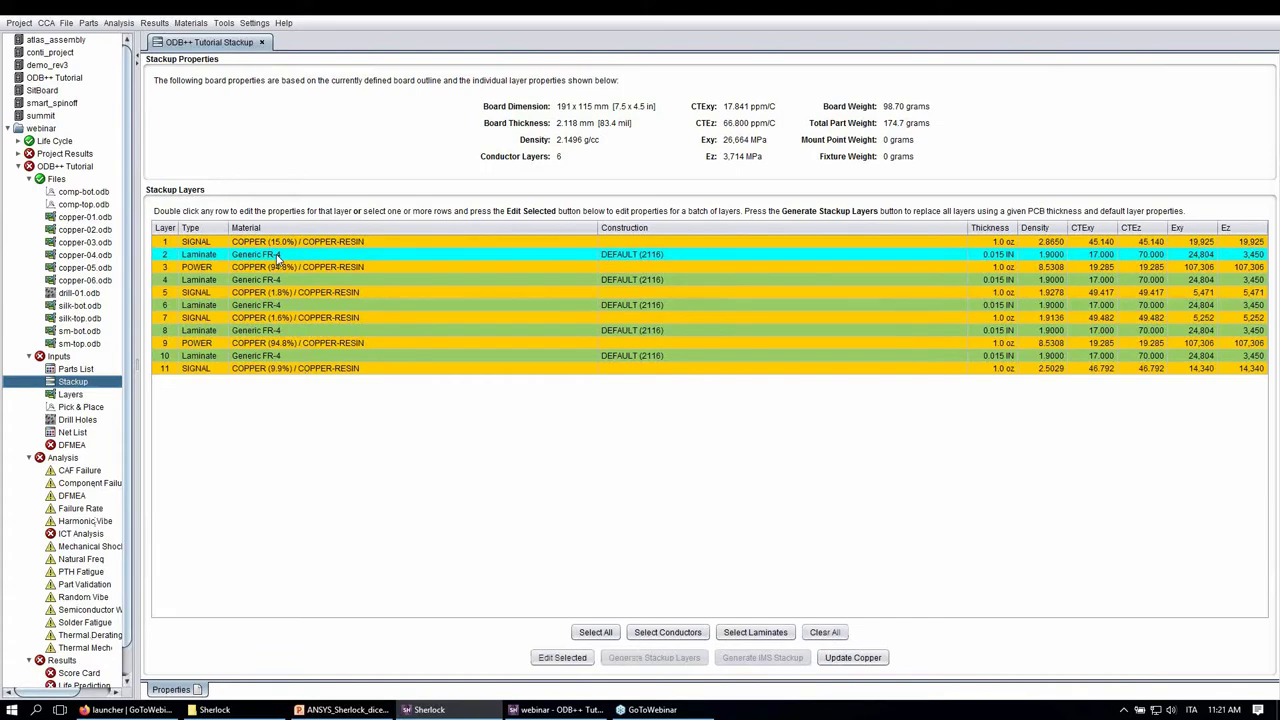
pyautogui.doubleClick(278, 257)
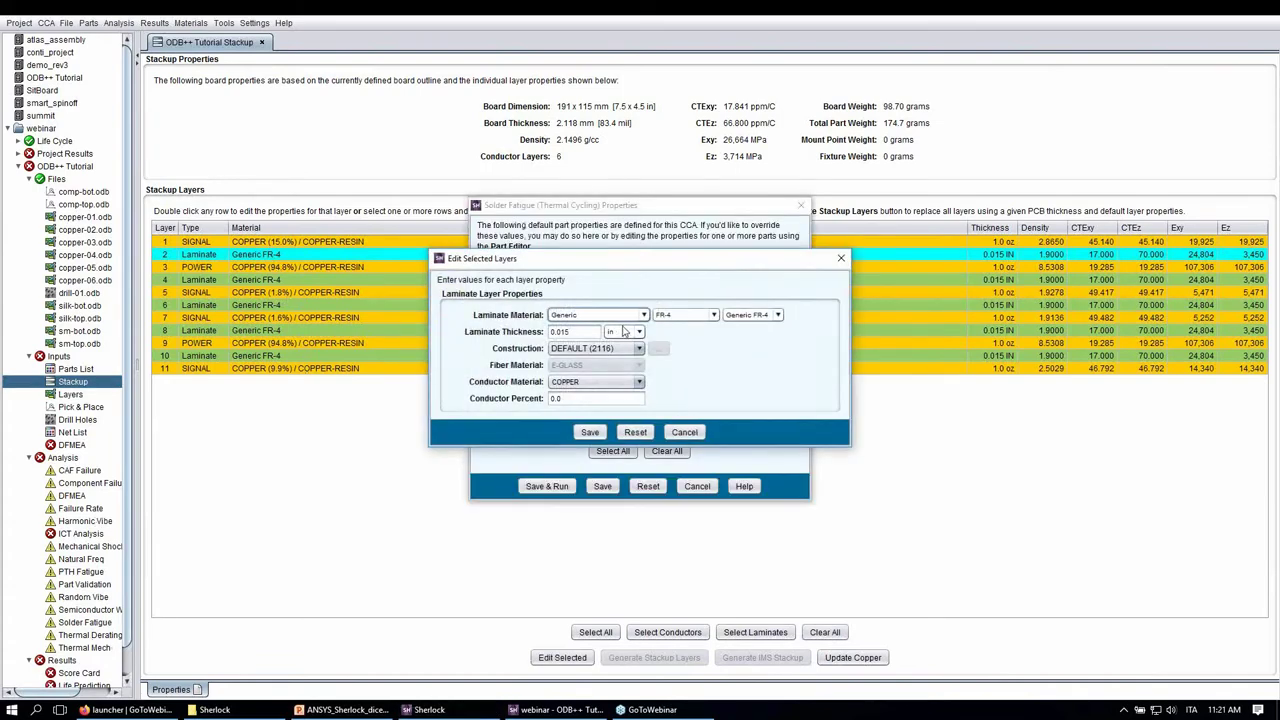
pyautogui.click(645, 315)
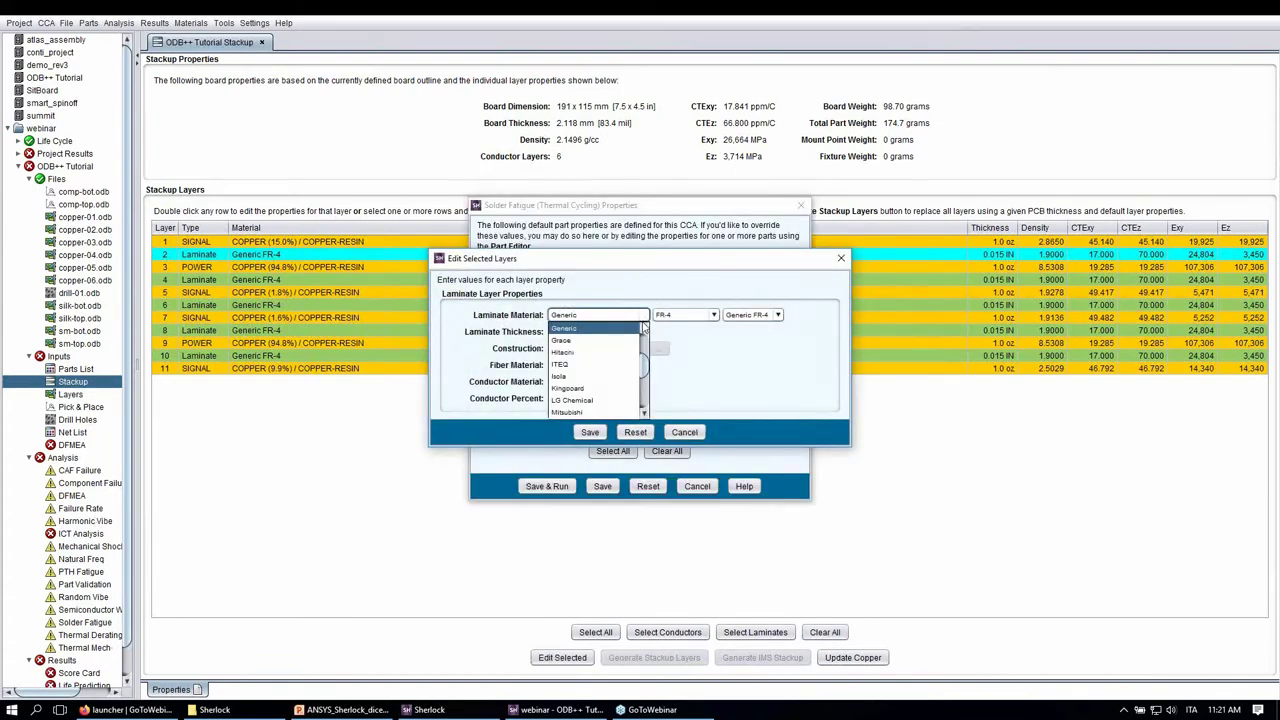
pyautogui.moveTo(643, 366)
pyautogui.mouseDown()
pyautogui.moveTo(643, 393)
pyautogui.moveTo(643, 360)
pyautogui.mouseUp()
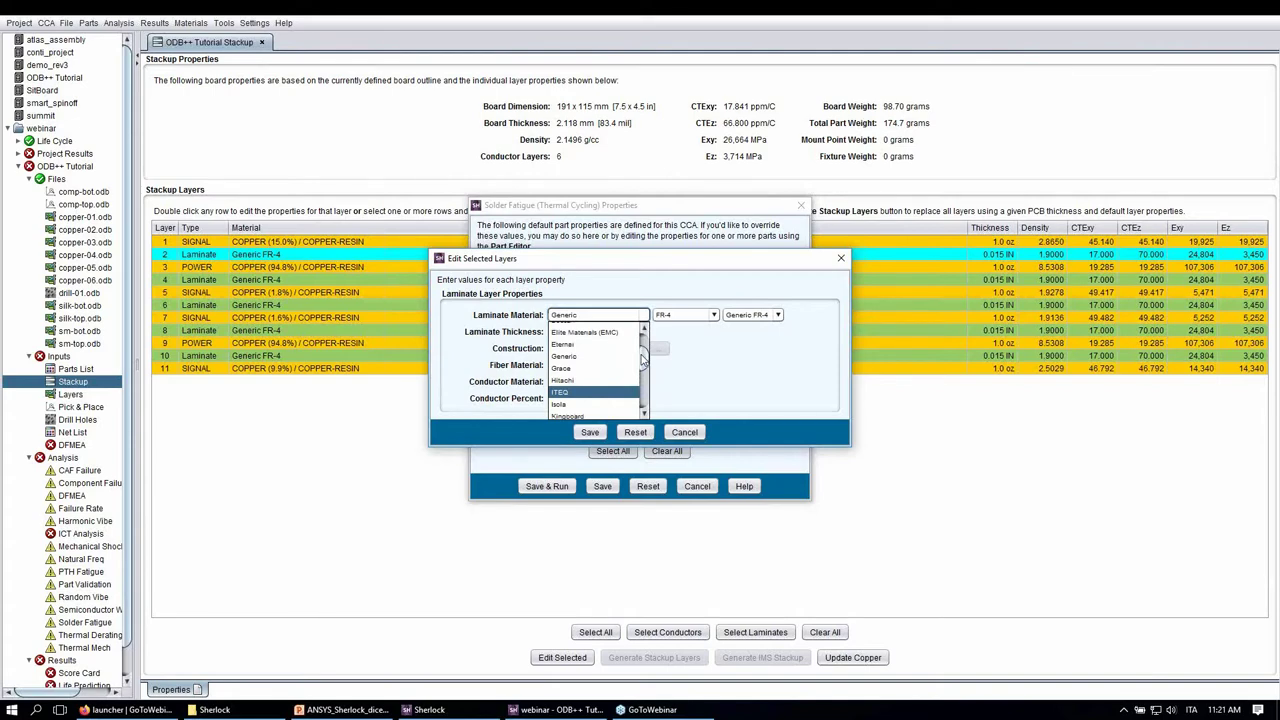
pyautogui.click(695, 443)
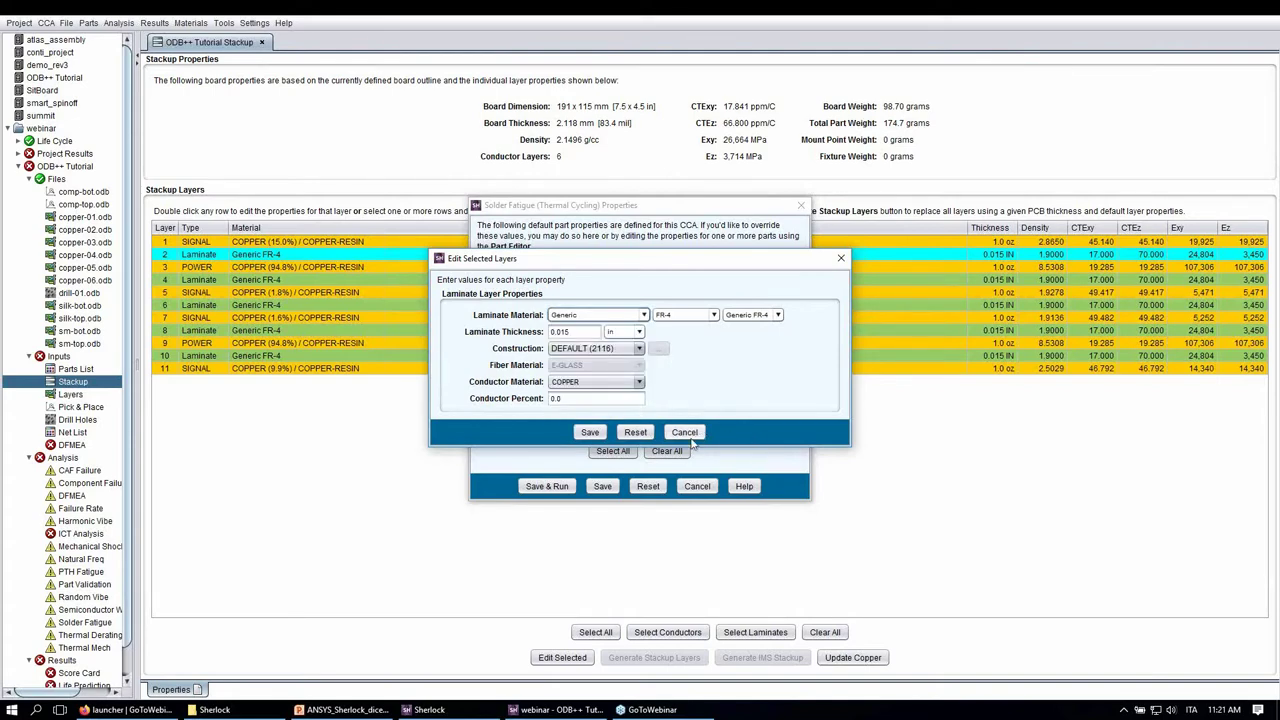
pyautogui.click(689, 436)
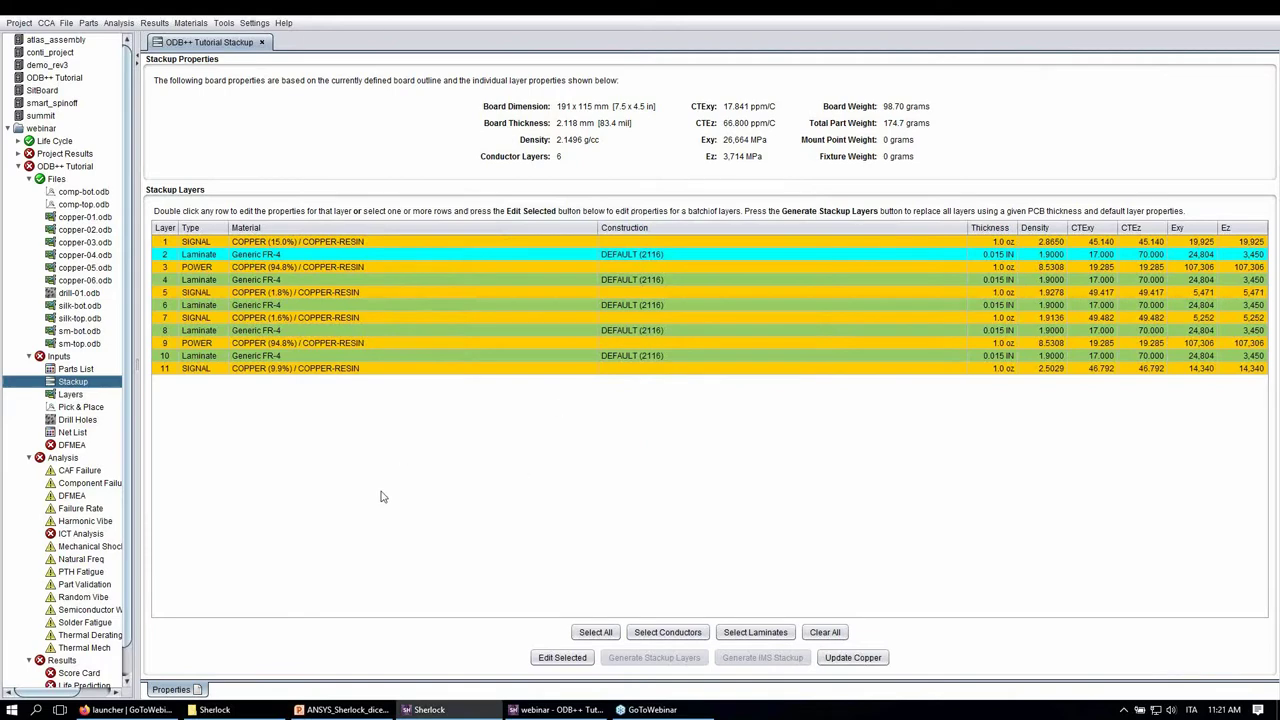
# - Open the Parts List and examine the ID and package properties of capacitor C4
pyautogui.click(74, 369)
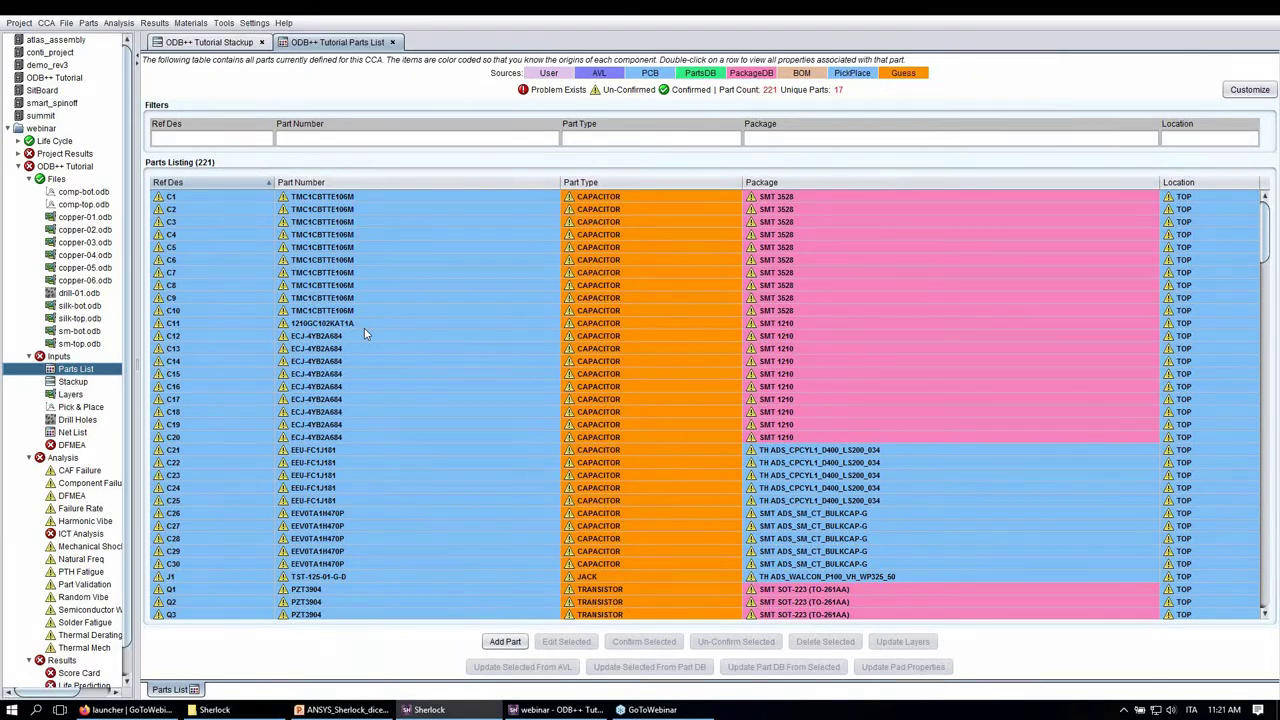
pyautogui.doubleClick(190, 234)
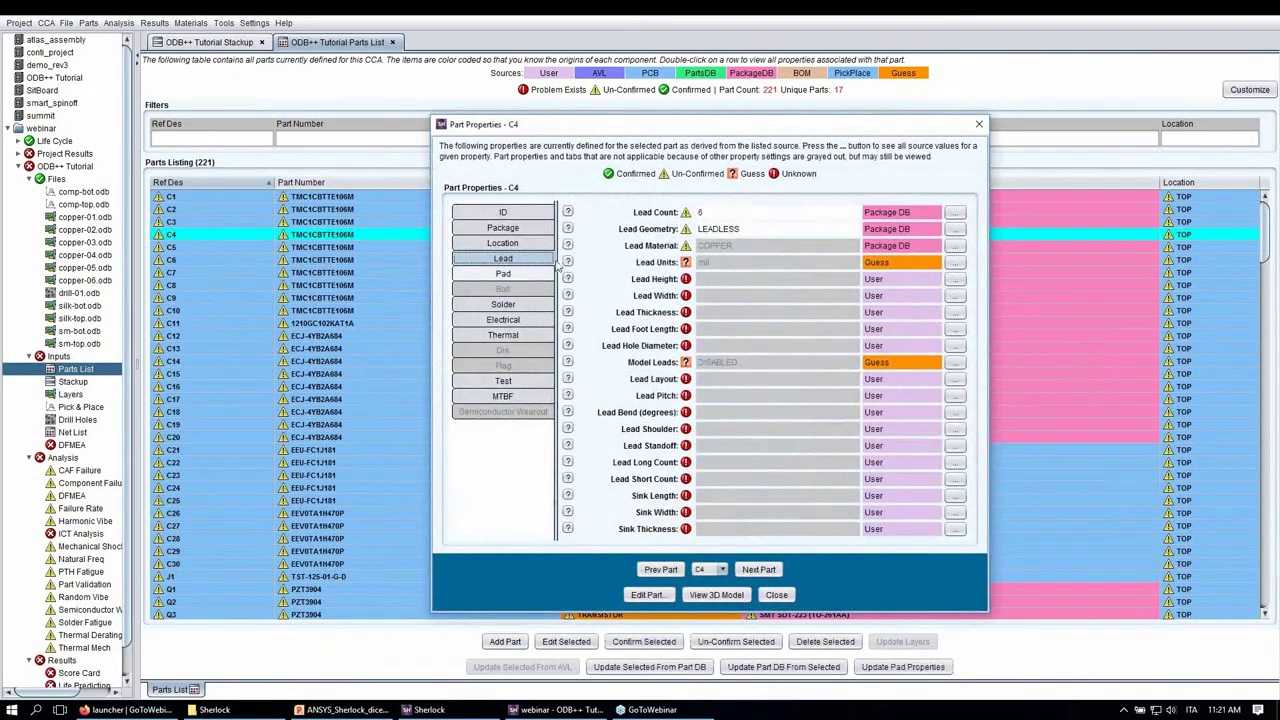
pyautogui.click(527, 213)
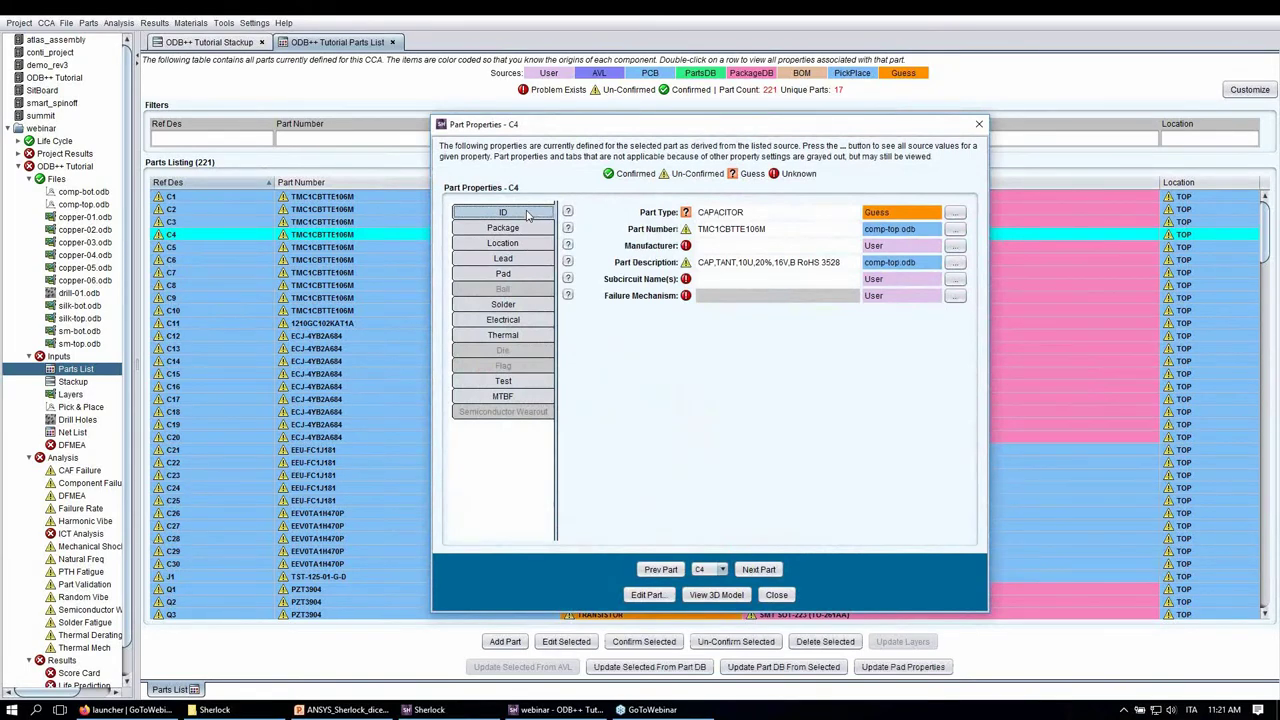
pyautogui.click(522, 229)
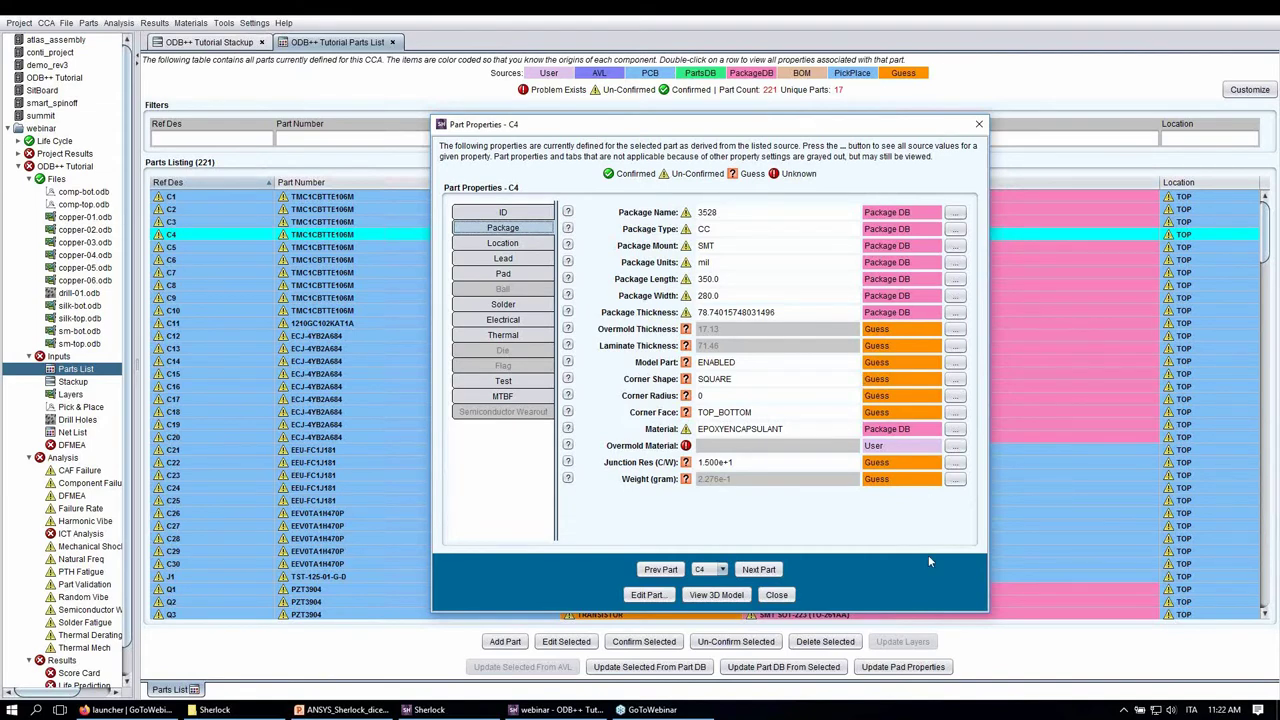
pyautogui.click(784, 597)
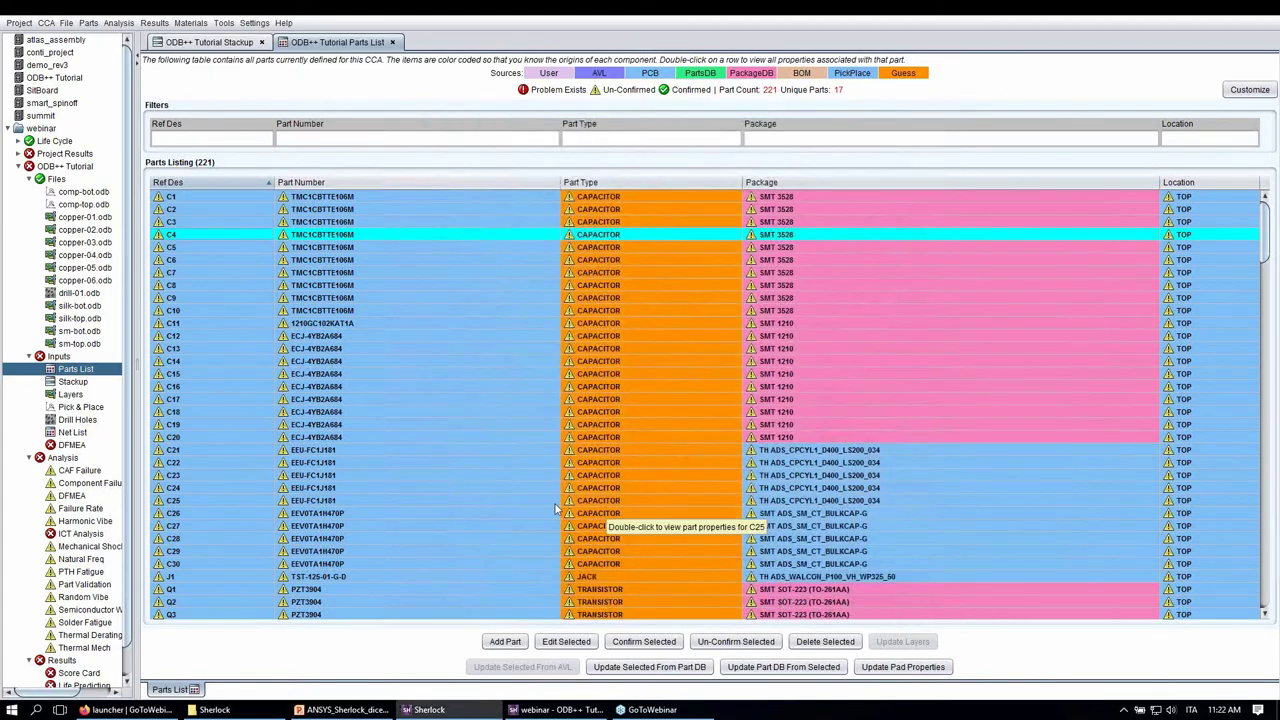
# - Update the parts list from the Sqlite Part Library, matching by part number only and using the first match
pyautogui.click(92, 23)
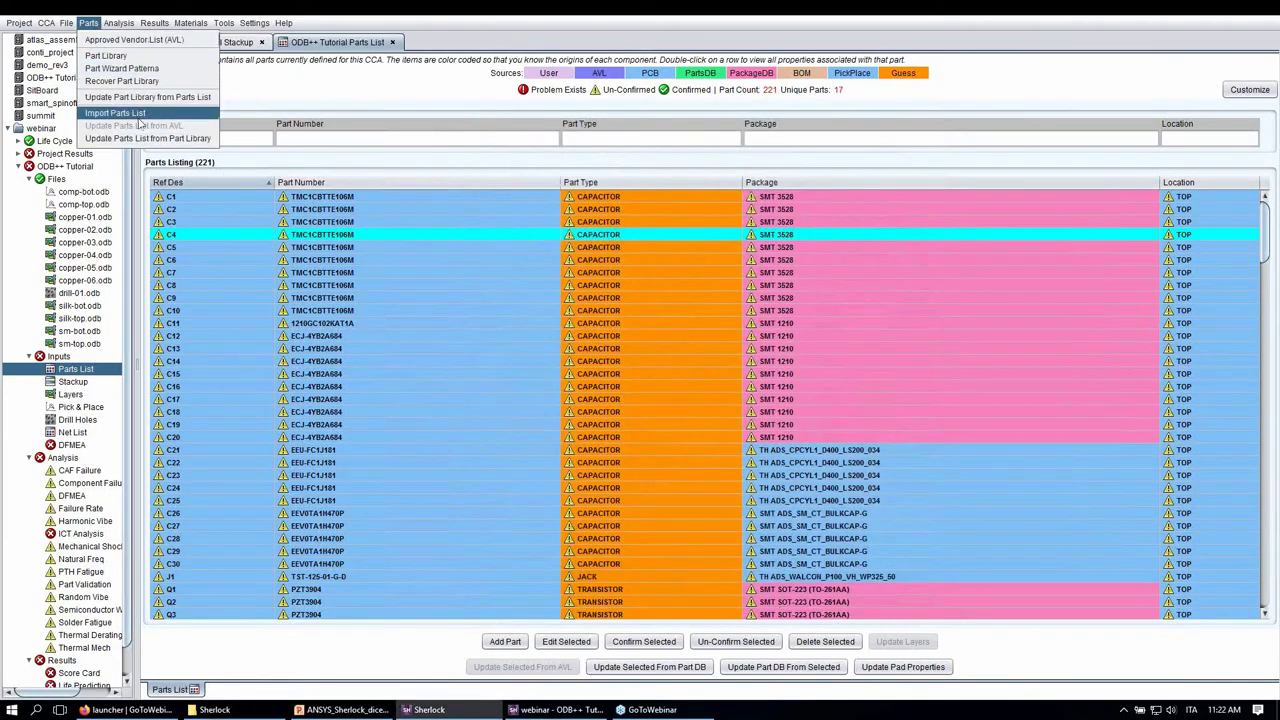
pyautogui.click(148, 138)
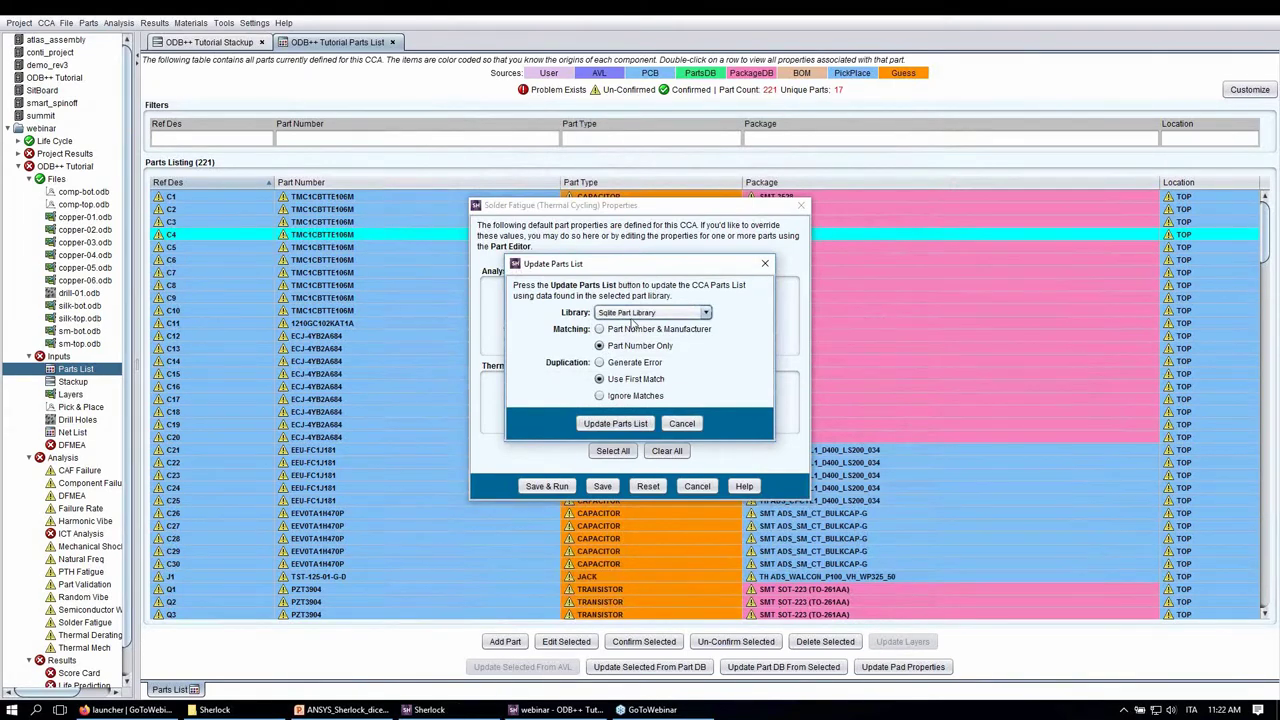
pyautogui.click(627, 423)
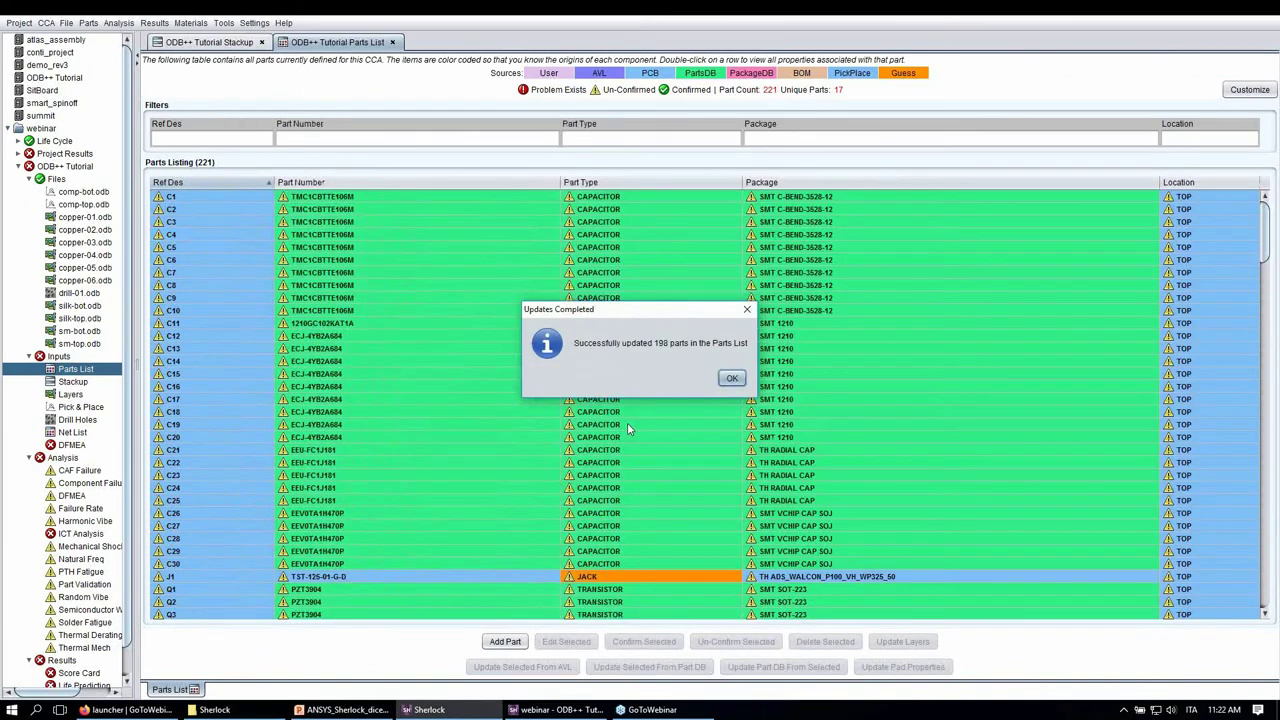
pyautogui.click(731, 378)
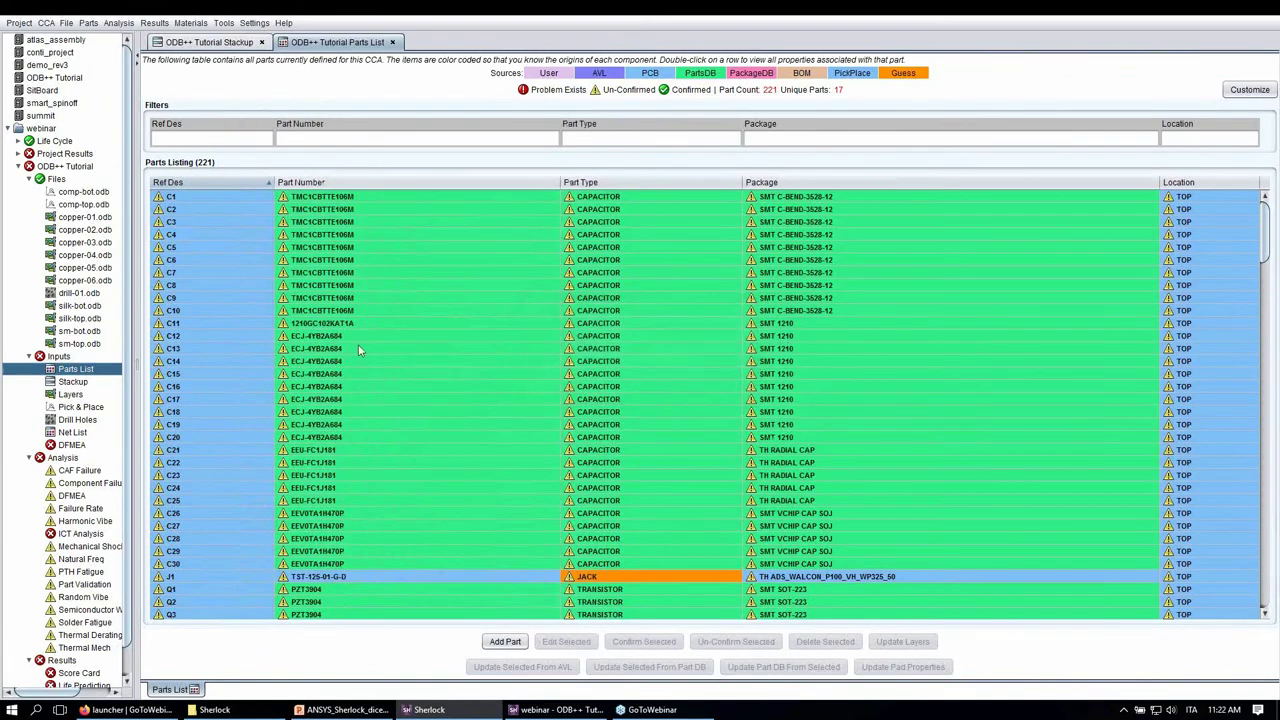
# - Examine the package properties of capacitor C4 in the updated parts list and close its properties
pyautogui.click(180, 236)
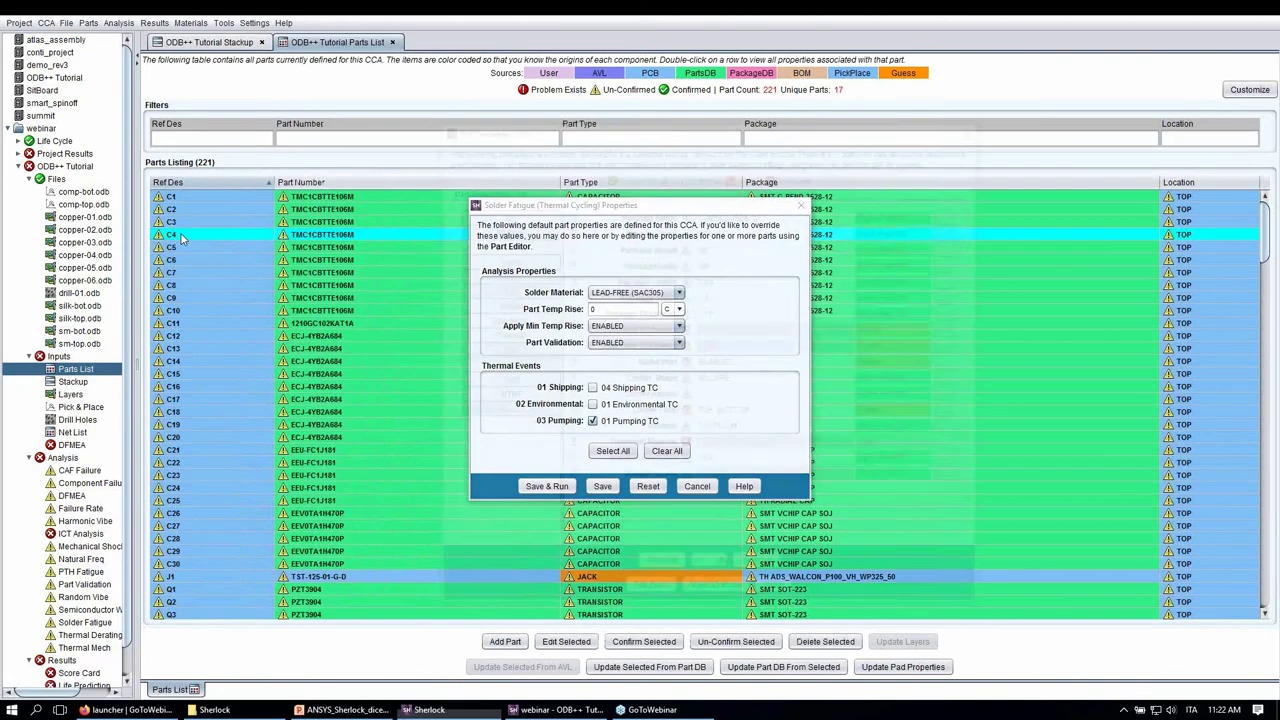
pyautogui.doubleClick(180, 236)
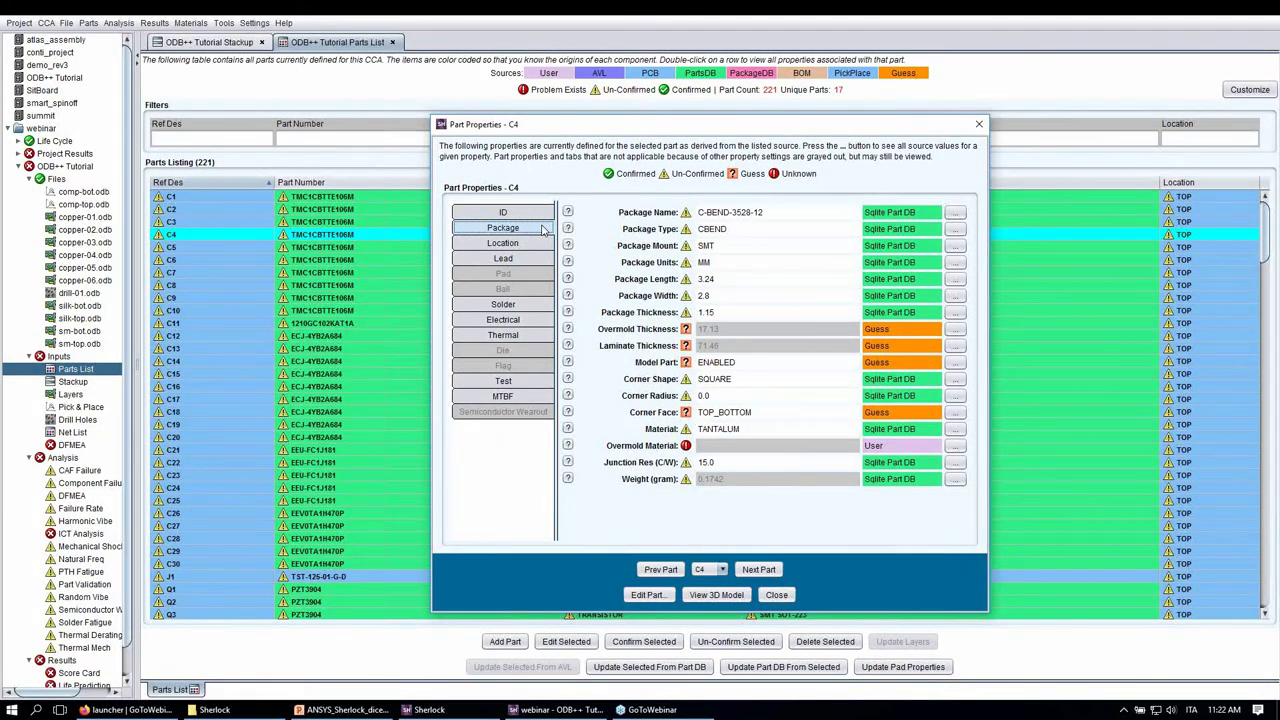
pyautogui.click(777, 595)
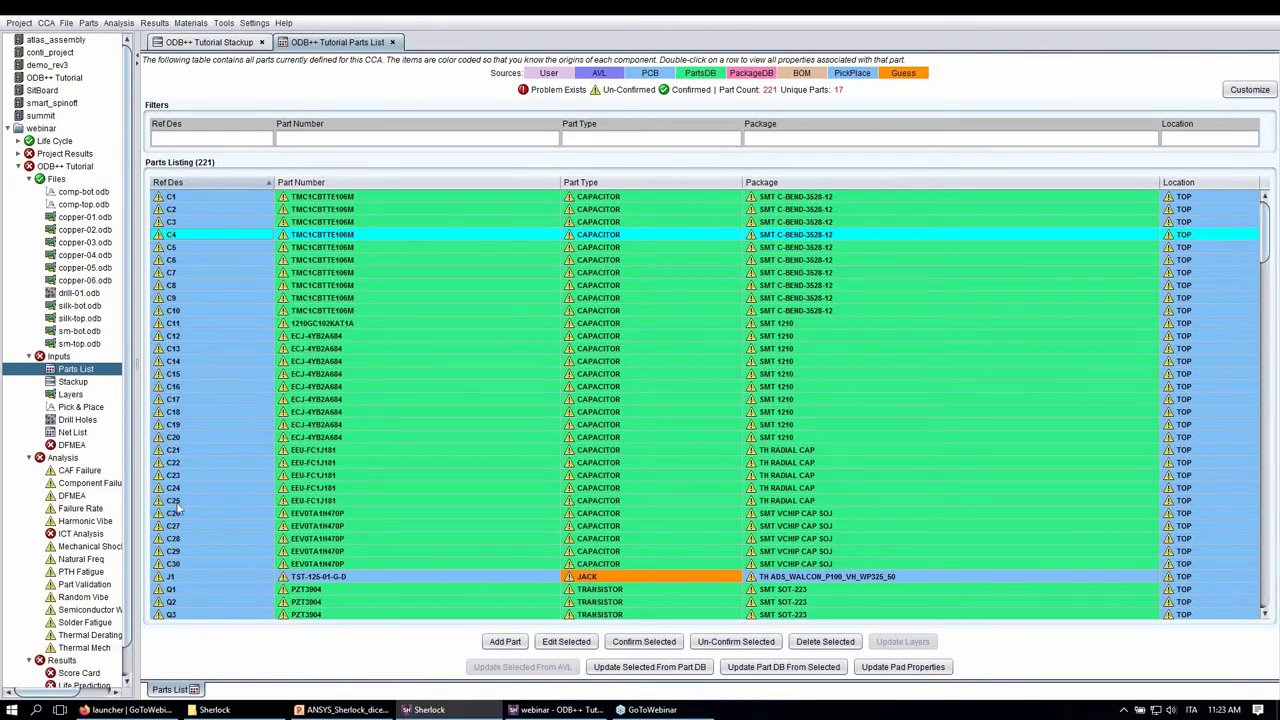
# - Generate the Natural Freq analysis's 3D model with View Generated Model enabled, and inspect the meshed board
pyautogui.click(88, 560)
pyautogui.rightClick(88, 561)
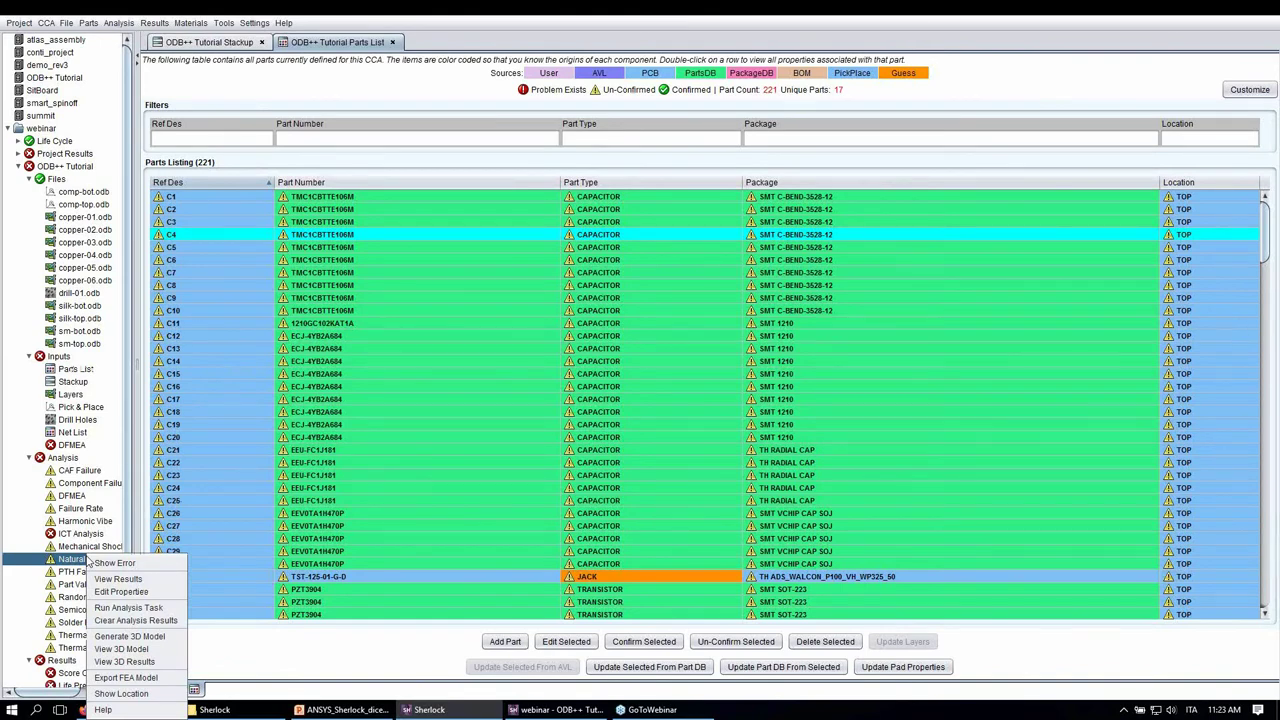
pyautogui.click(122, 637)
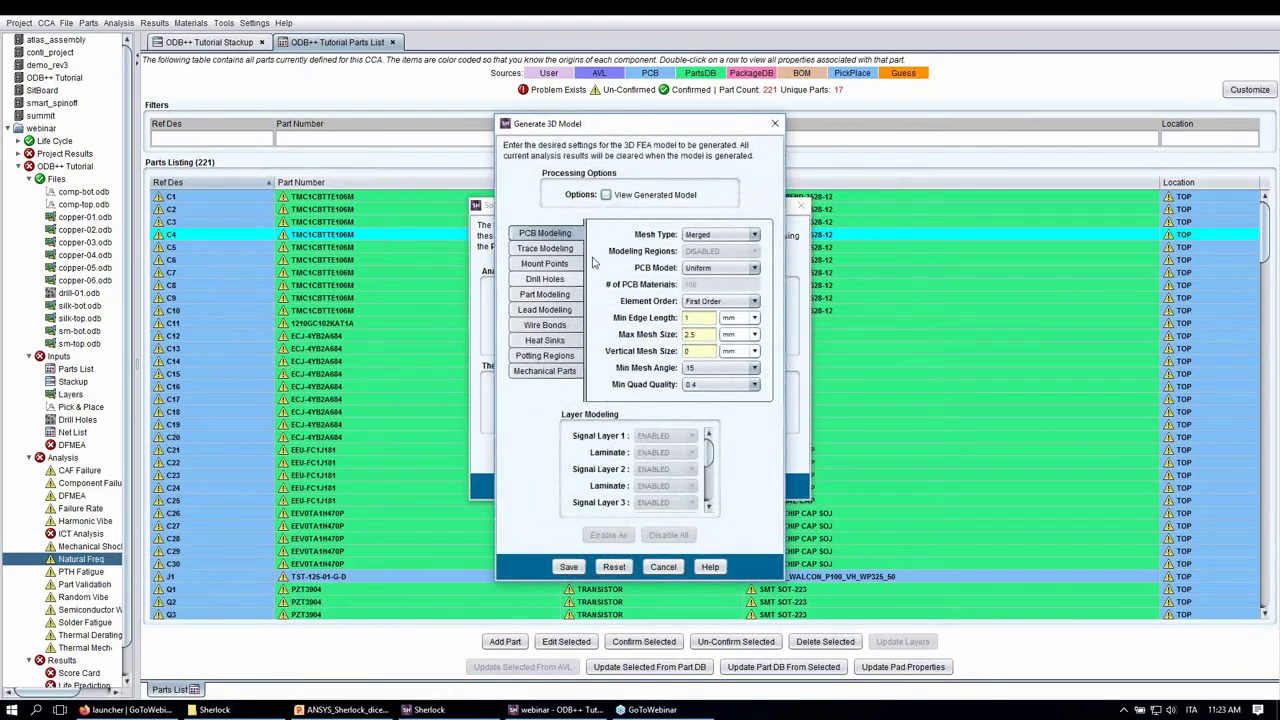
pyautogui.click(605, 198)
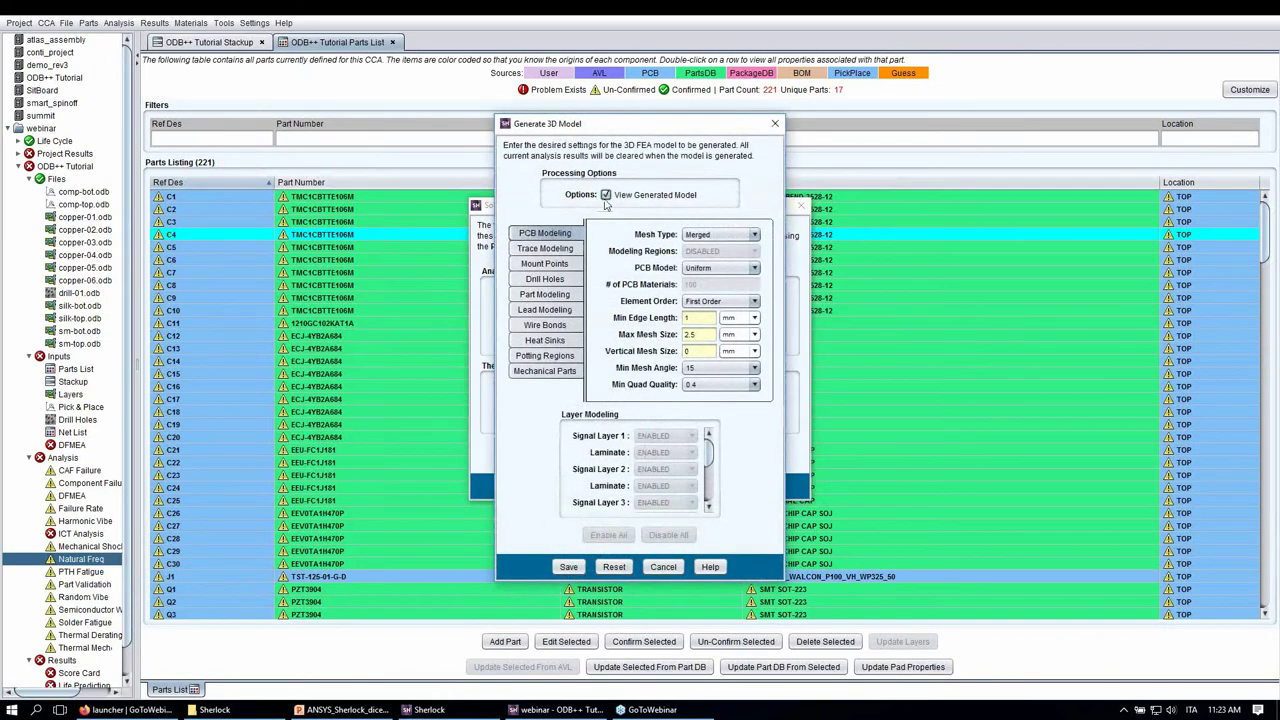
pyautogui.click(569, 567)
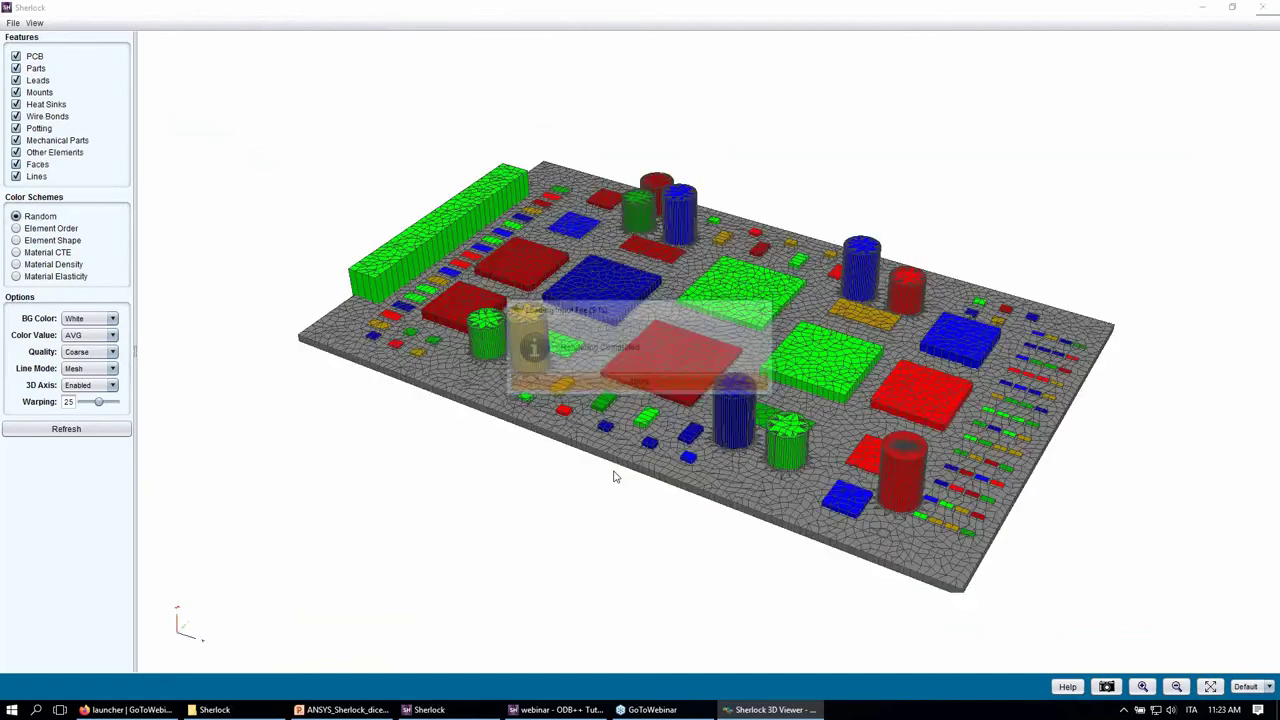
pyautogui.moveTo(718, 378)
pyautogui.mouseDown()
pyautogui.moveTo(727, 267)
pyautogui.moveTo(722, 398)
pyautogui.moveTo(746, 397)
pyautogui.moveTo(709, 371)
pyautogui.moveTo(706, 393)
pyautogui.mouseUp()
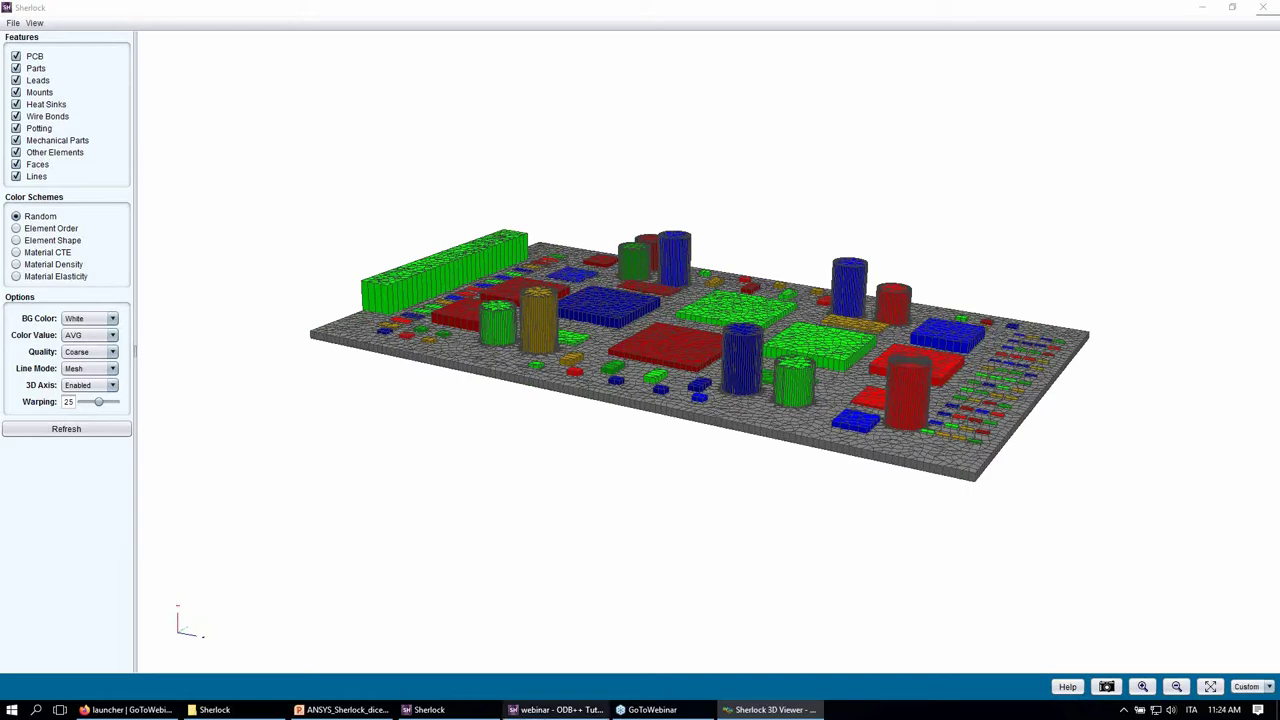
# - Review the overlaid copper layers and the editing options in the layer viewer, then return to the 3D model and minimize it
pyautogui.moveTo(546, 714)
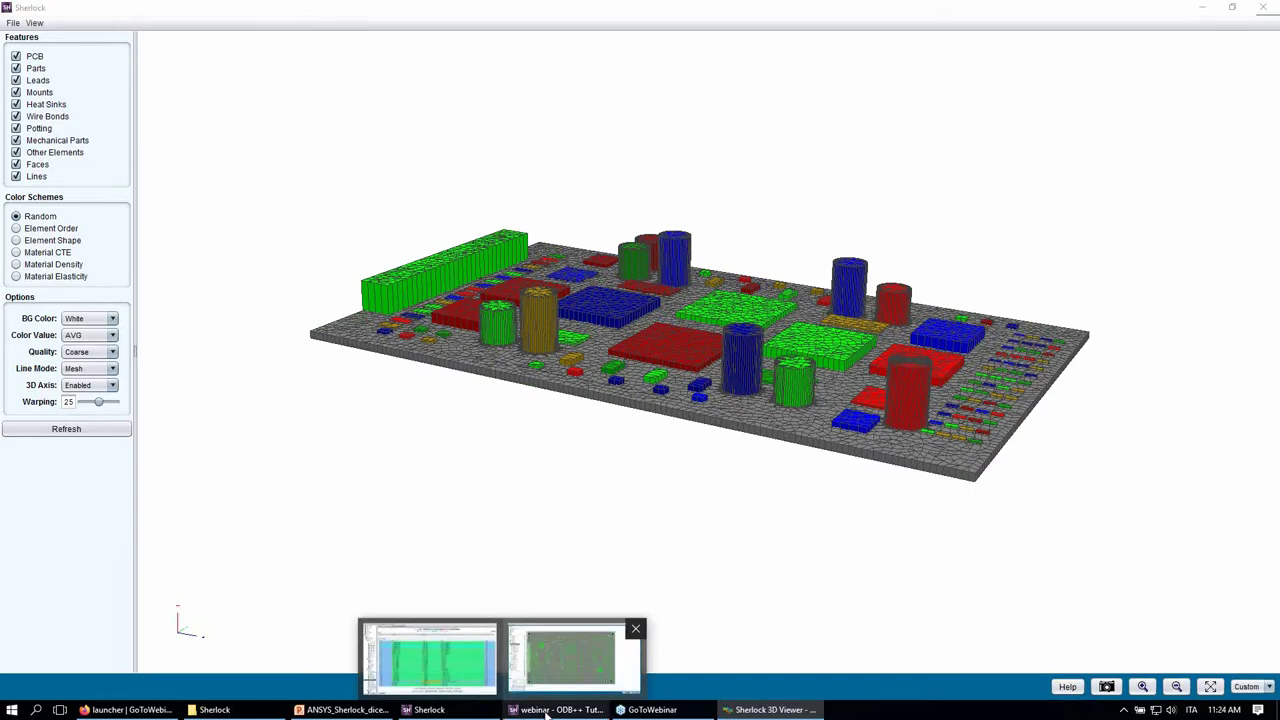
pyautogui.click(572, 657)
pyautogui.moveTo(590, 395); pyautogui.dragTo(1055, 204)
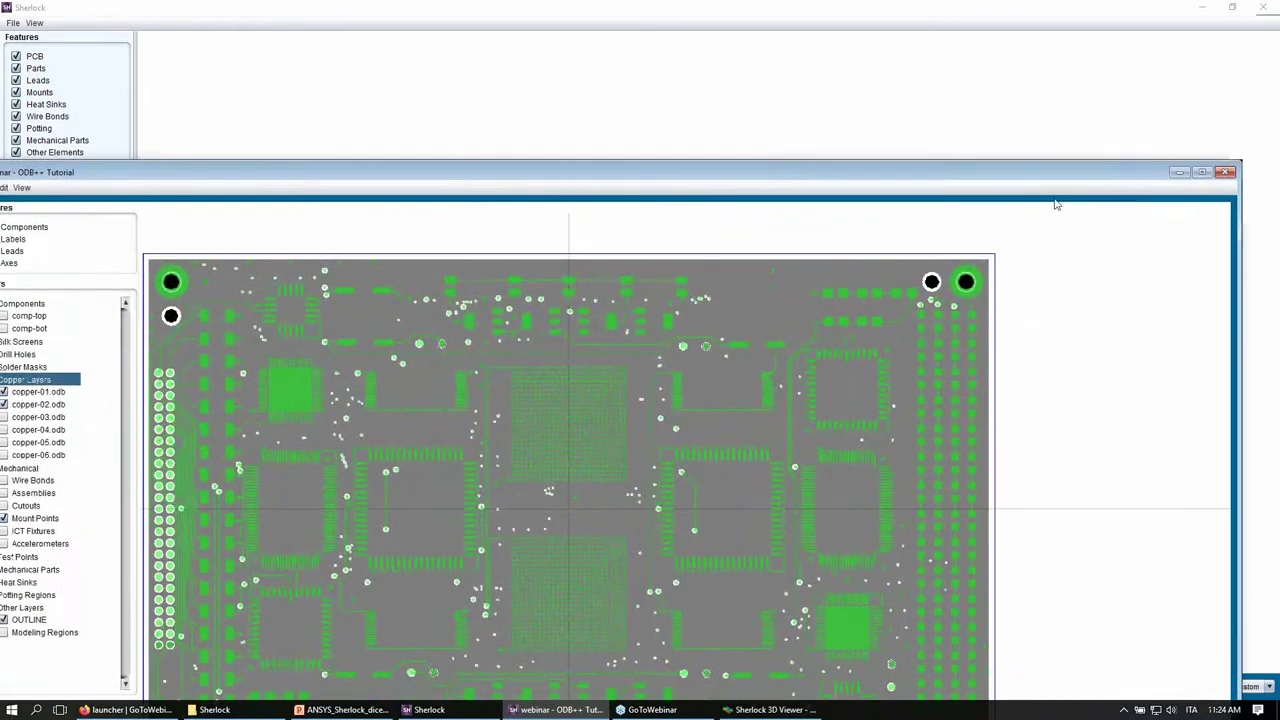
pyautogui.click(1200, 172)
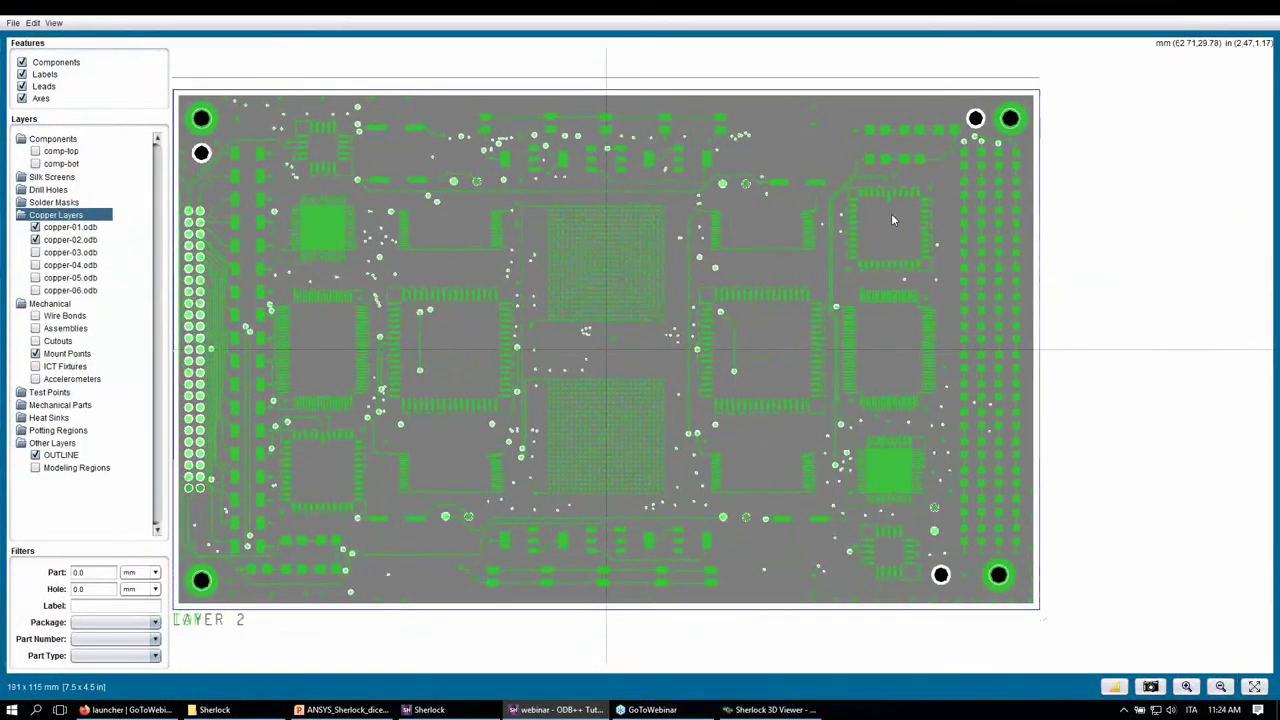
pyautogui.click(33, 24)
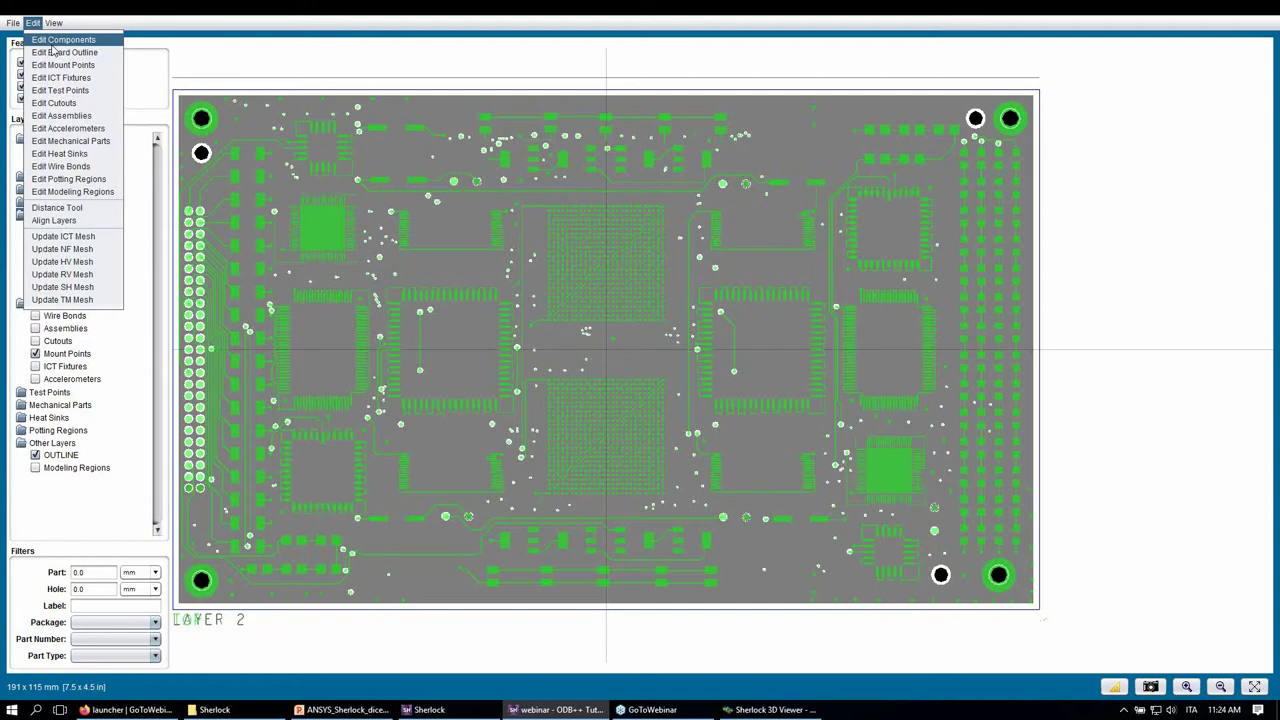
pyautogui.click(770, 709)
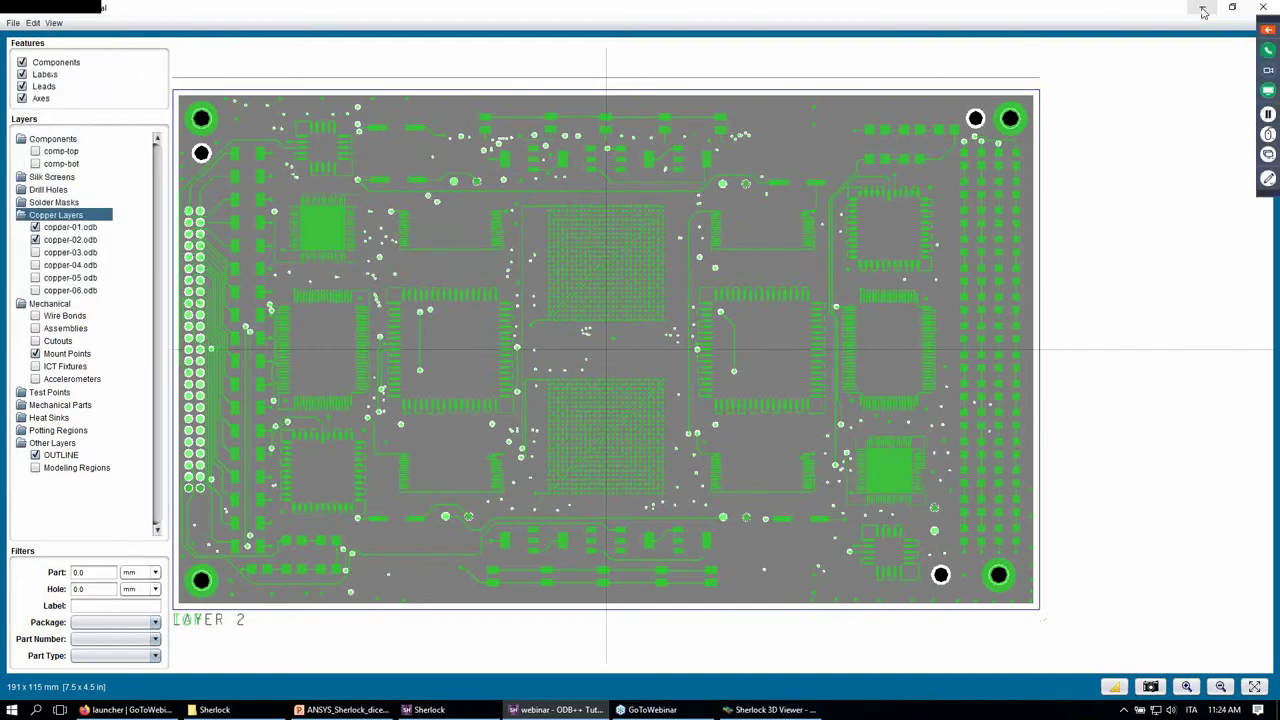
pyautogui.scroll(2, 617, 310)
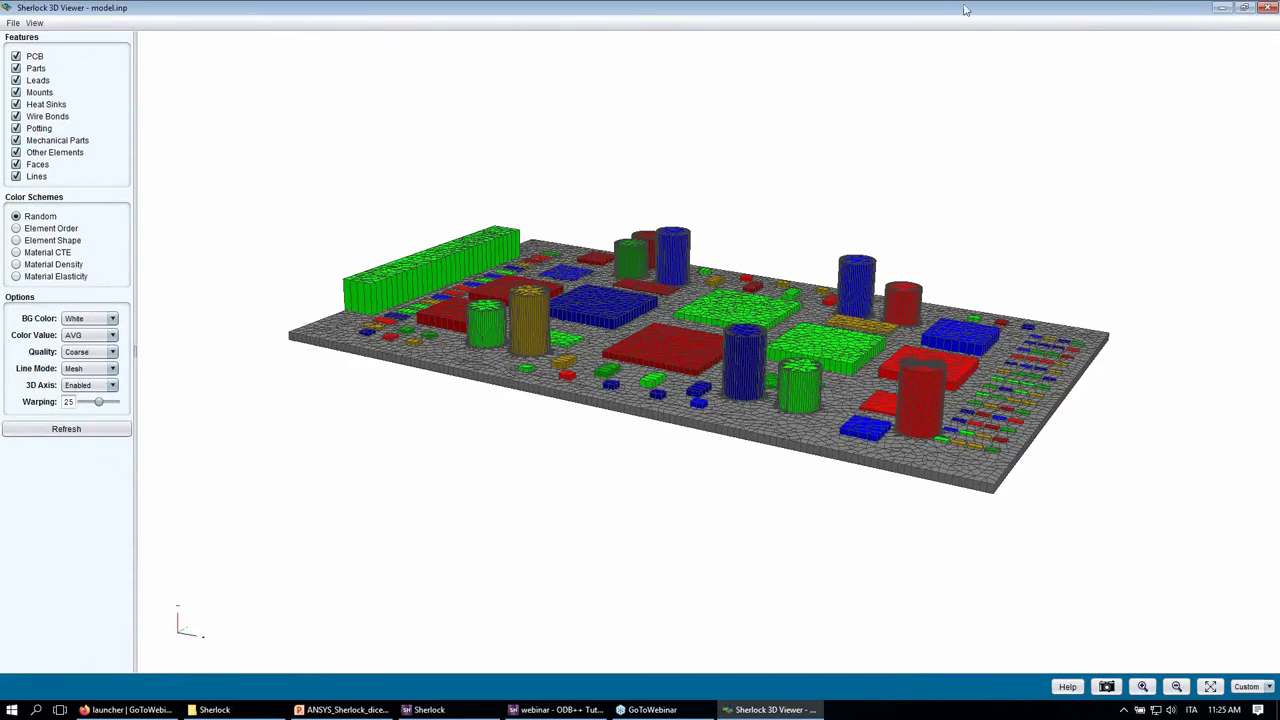
pyautogui.click(1221, 7)
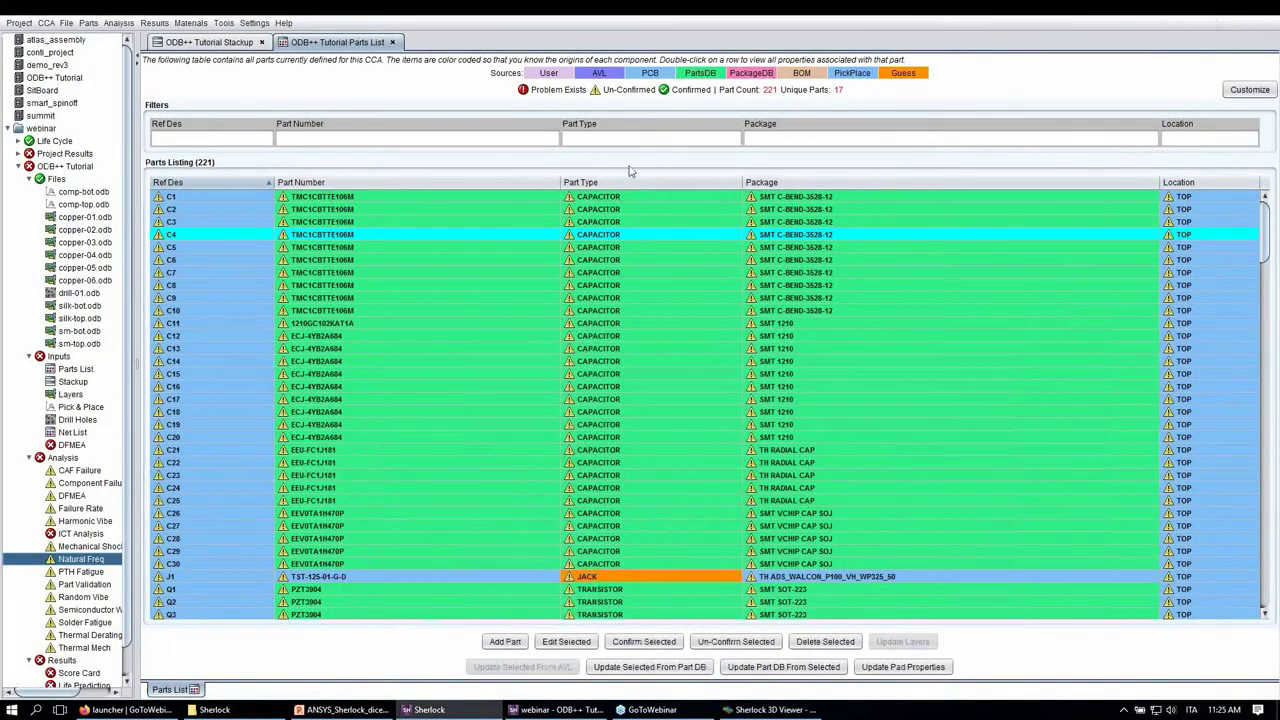
# - Export the Natural Freq FEA model to cartel1.wbjn, overwriting the existing file and displaying the model after export
pyautogui.rightClick(81, 561)
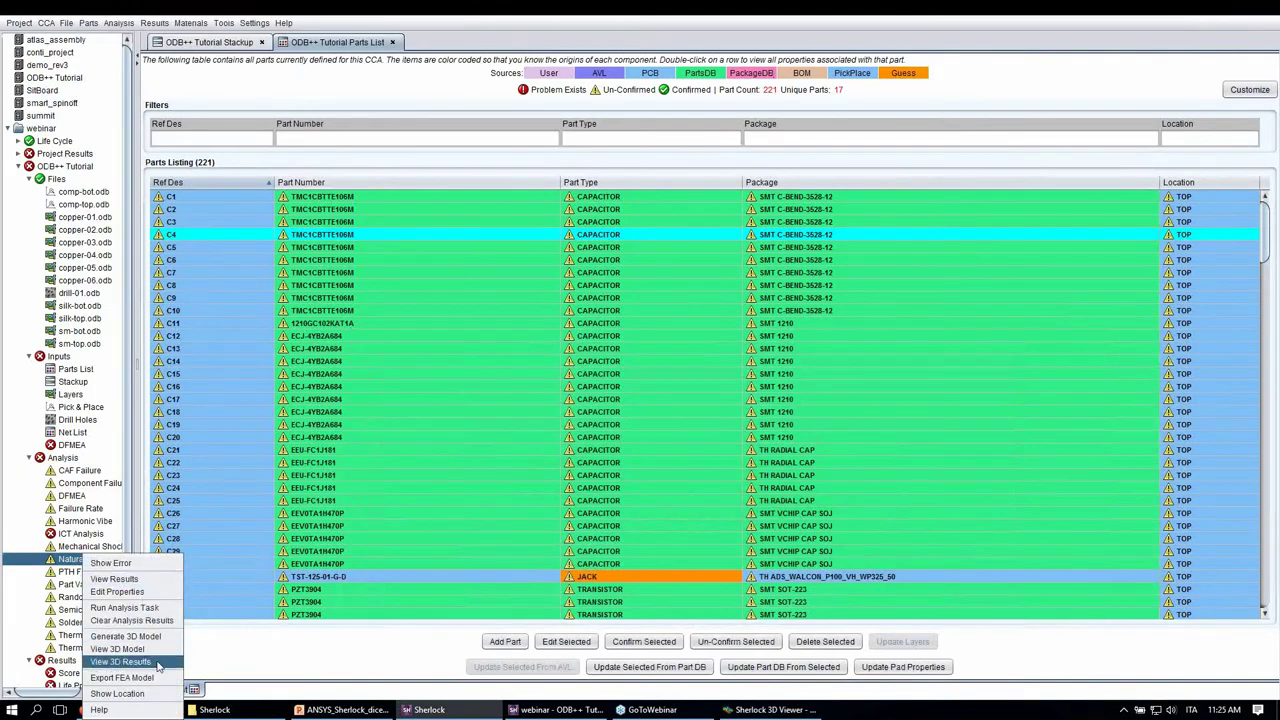
pyautogui.click(122, 678)
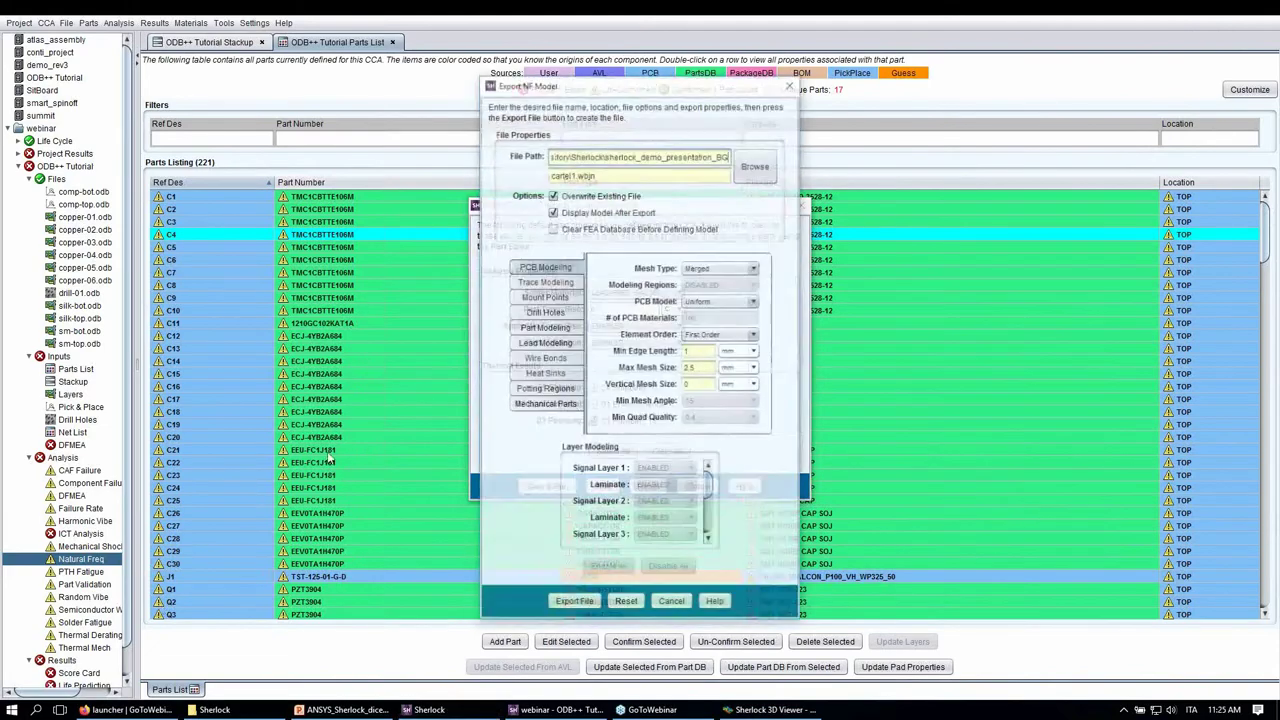
pyautogui.click(572, 604)
pyautogui.press('Return')
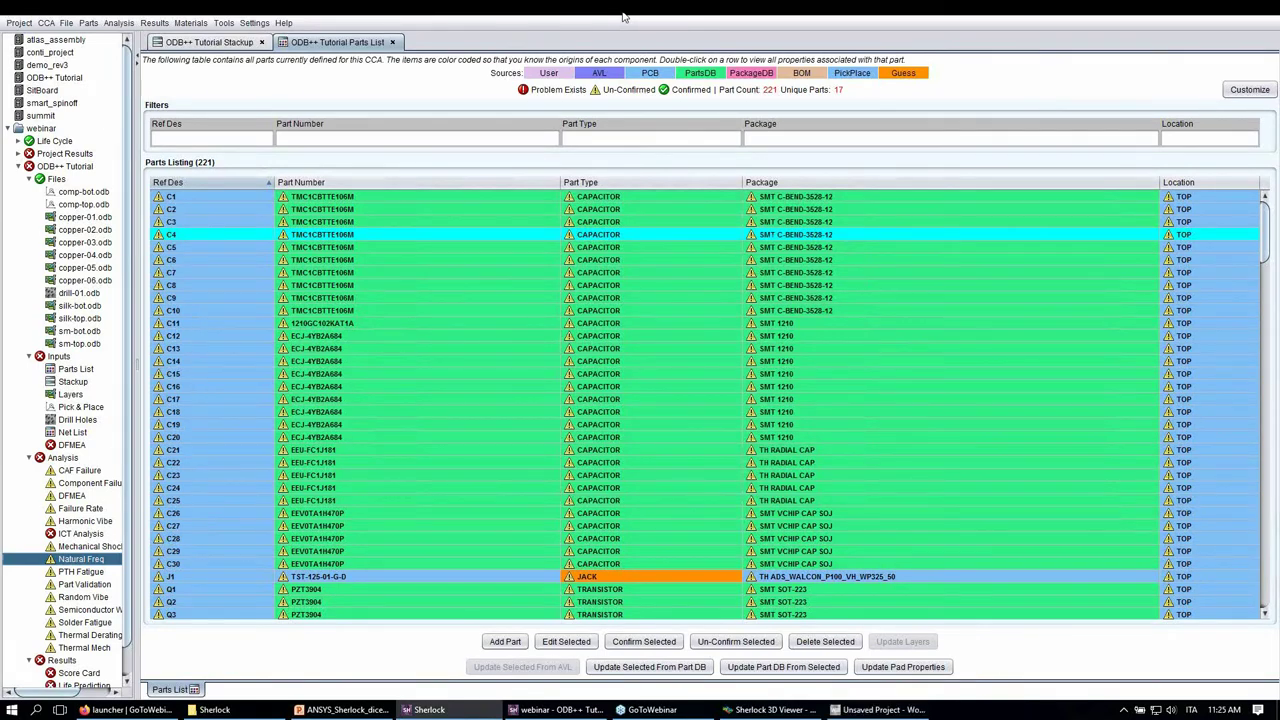
# - Expand the project's Life Cycle and check which event types can be added to Phase 1
pyautogui.click(44, 143)
pyautogui.click(18, 142)
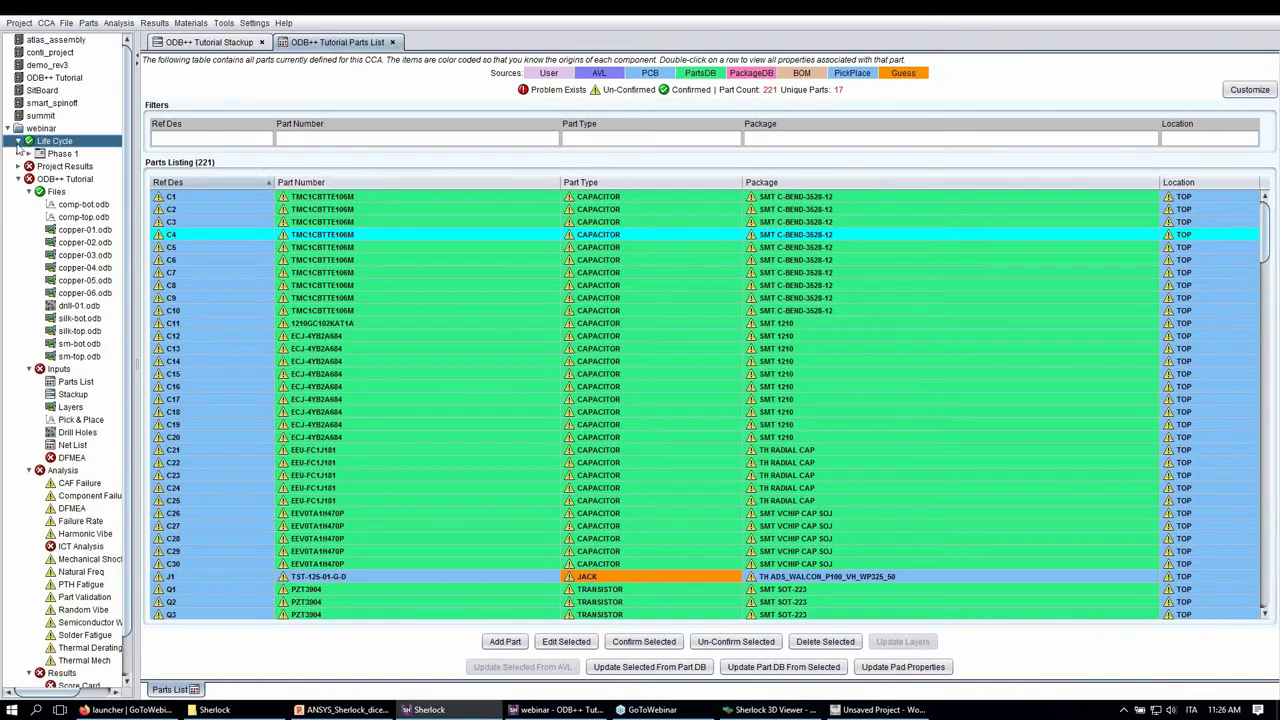
pyautogui.click(55, 154)
pyautogui.rightClick(55, 154)
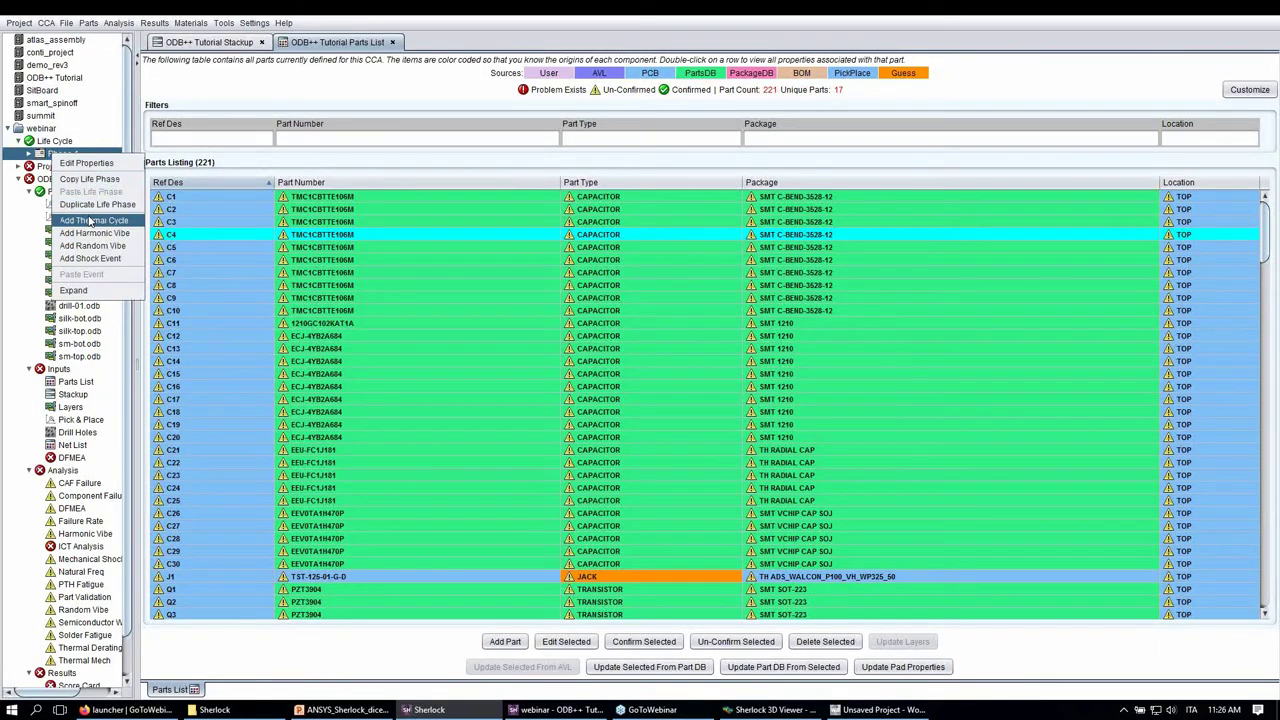
pyautogui.click(63, 149)
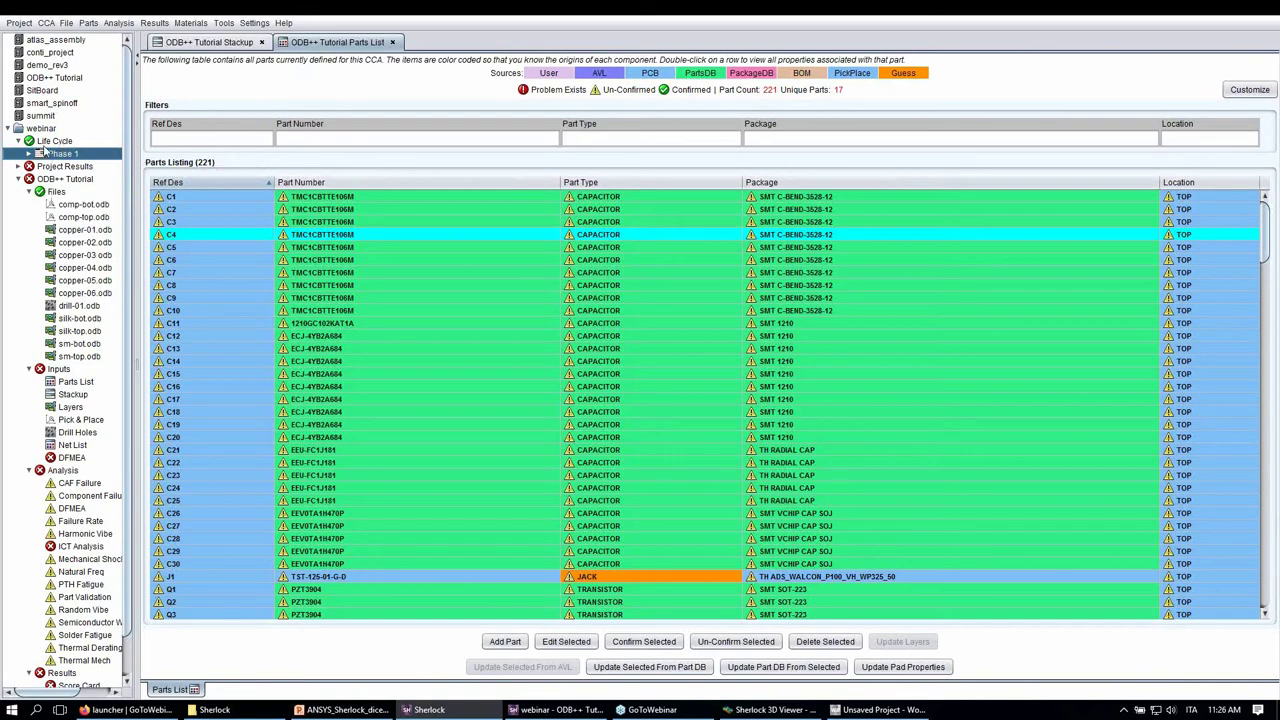
# - Load the life cycle from the file Water Pump.dfr-lc into the webinar project
pyautogui.click(57, 142)
pyautogui.rightClick(57, 142)
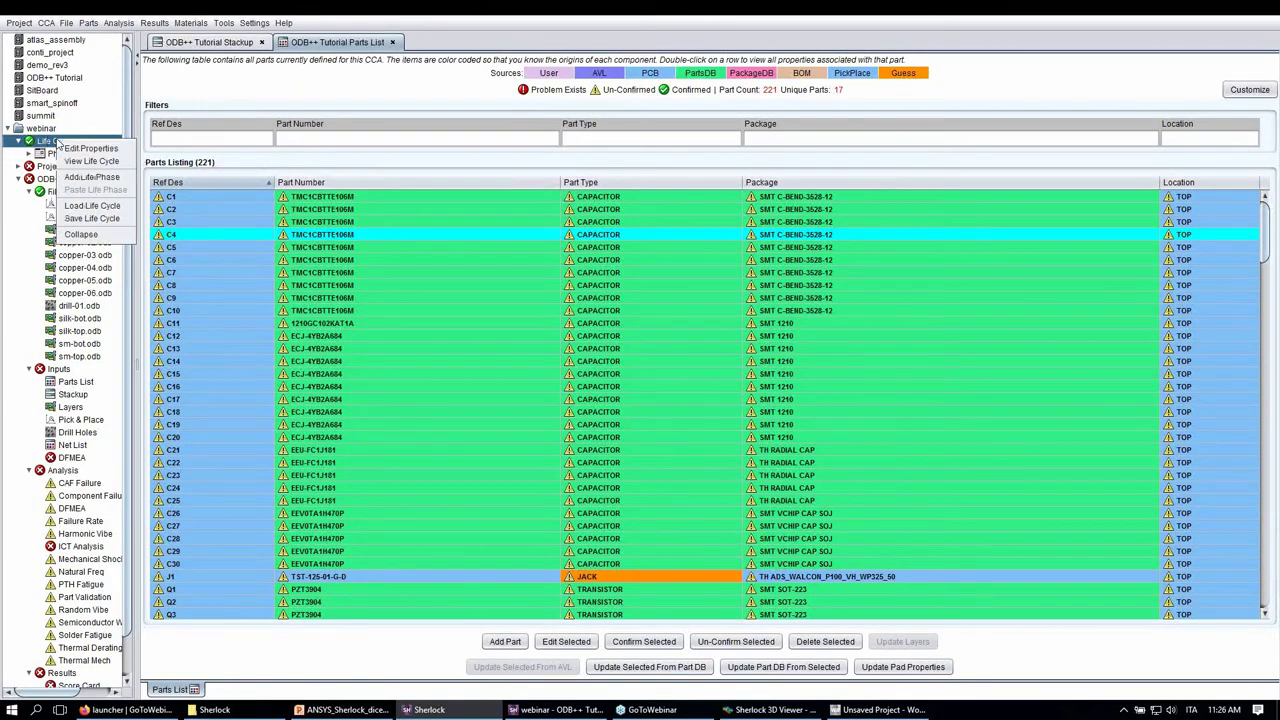
pyautogui.click(112, 208)
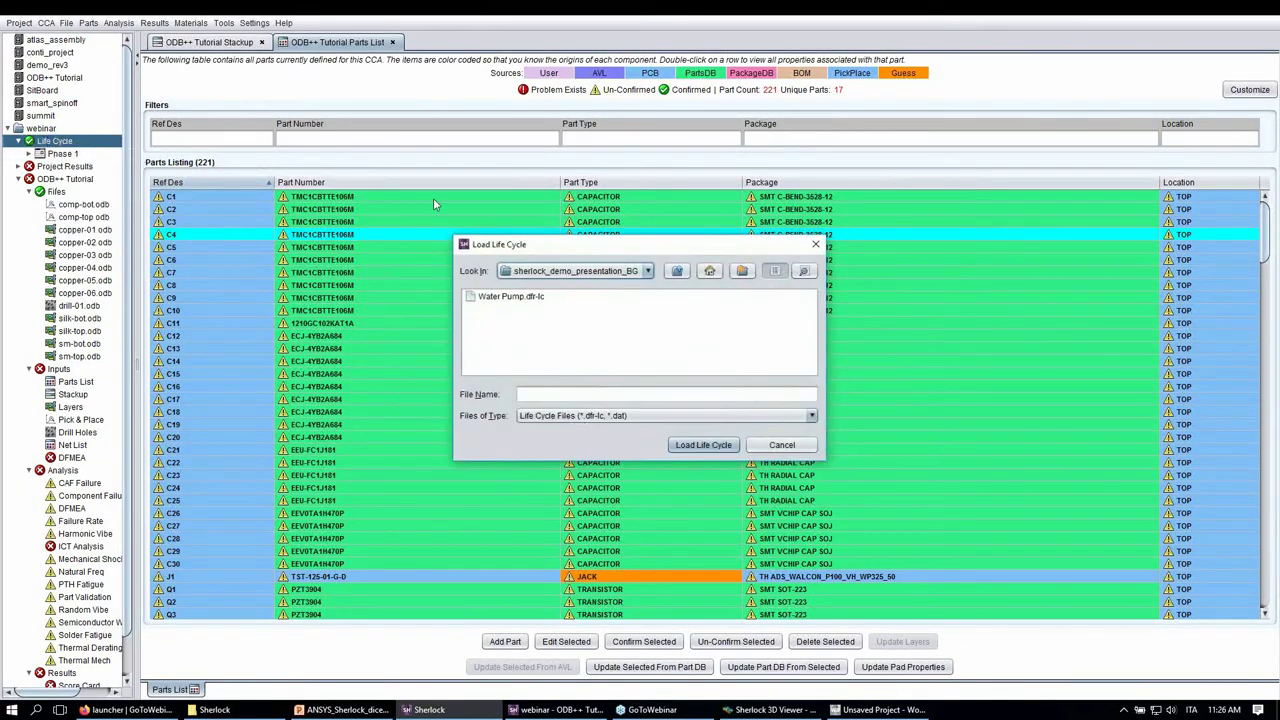
pyautogui.click(511, 298)
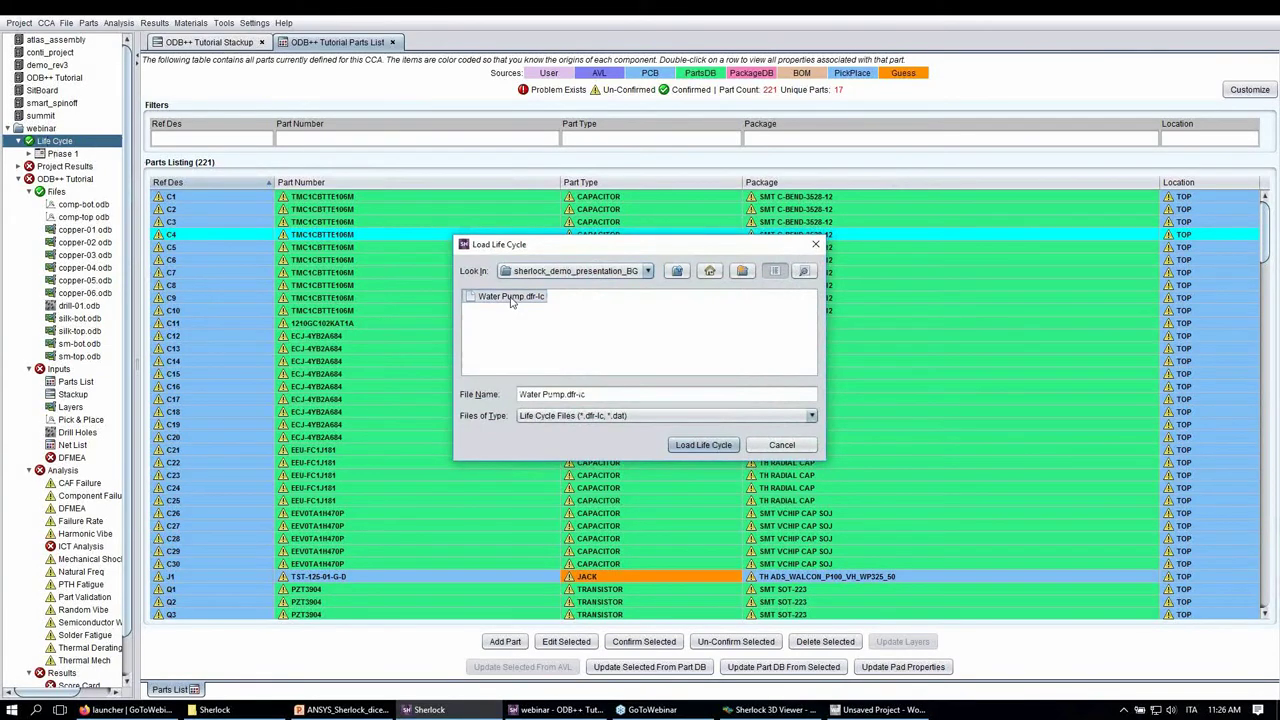
pyautogui.click(684, 447)
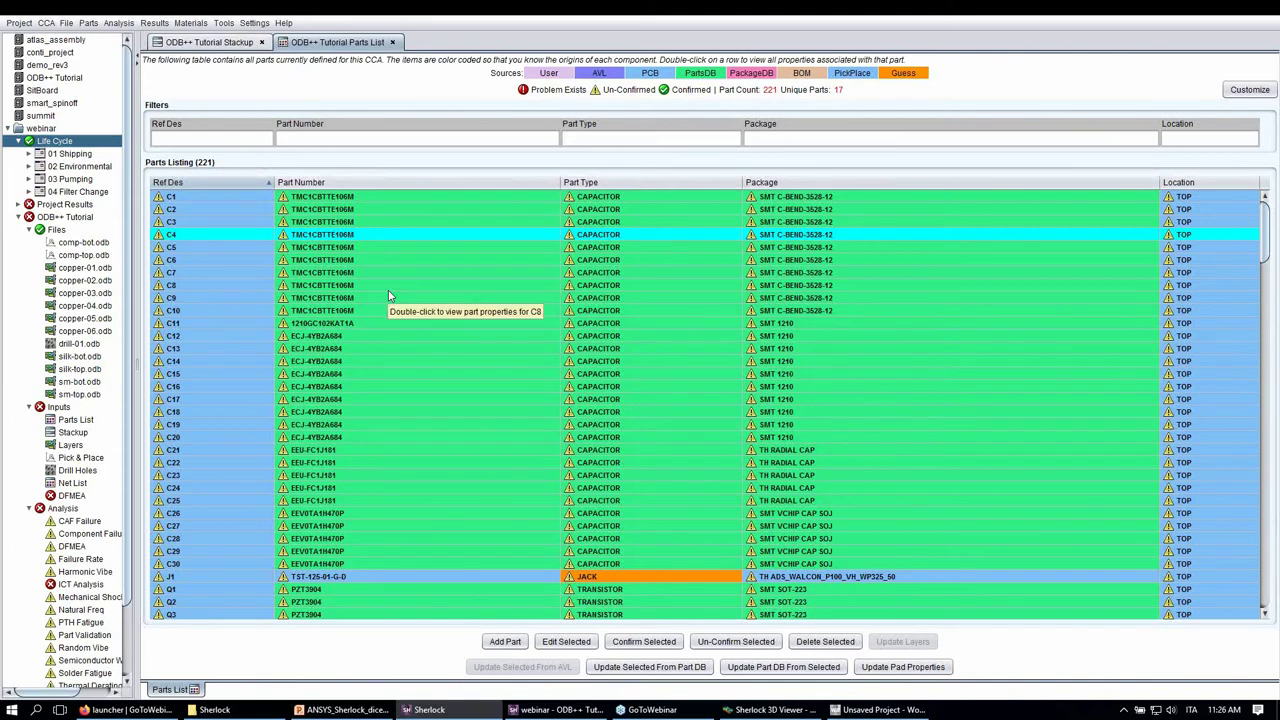
# - Expand the 01 Shipping, 02 Environmental, 03 Pumping and 04 Filter Change life phases to list their events
pyautogui.click(29, 154)
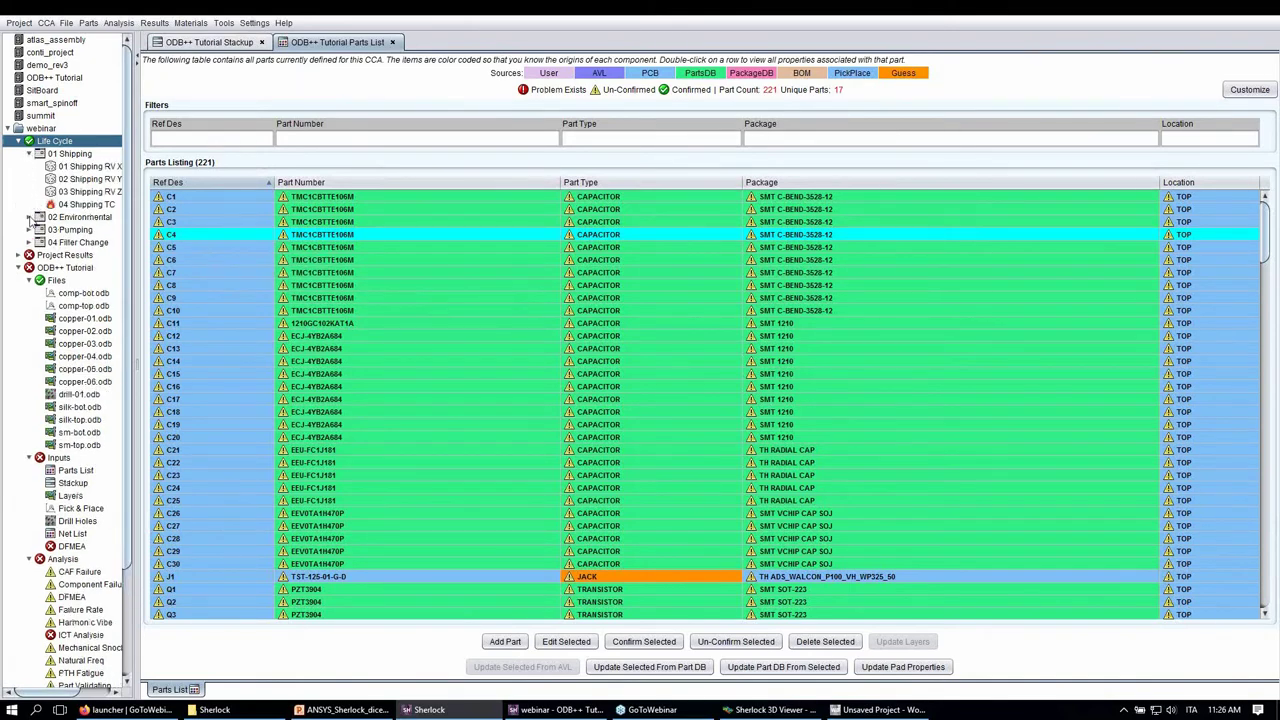
pyautogui.click(29, 217)
pyautogui.click(29, 242)
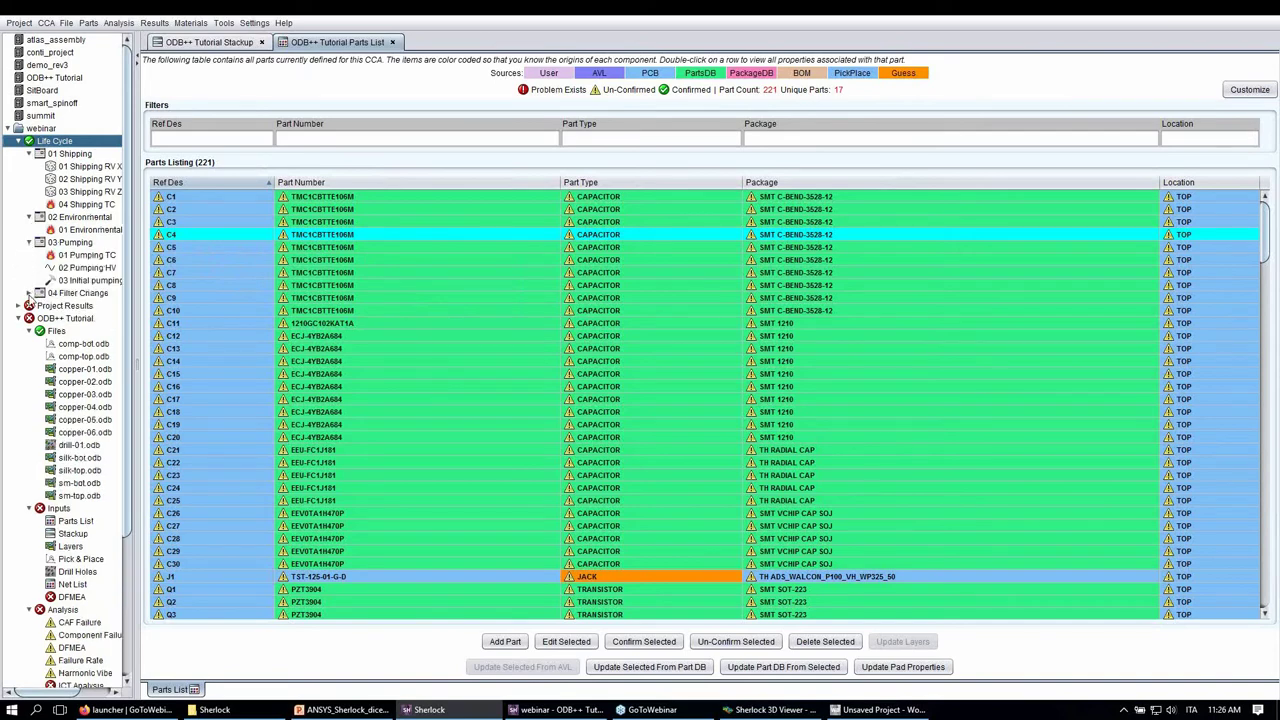
pyautogui.click(29, 293)
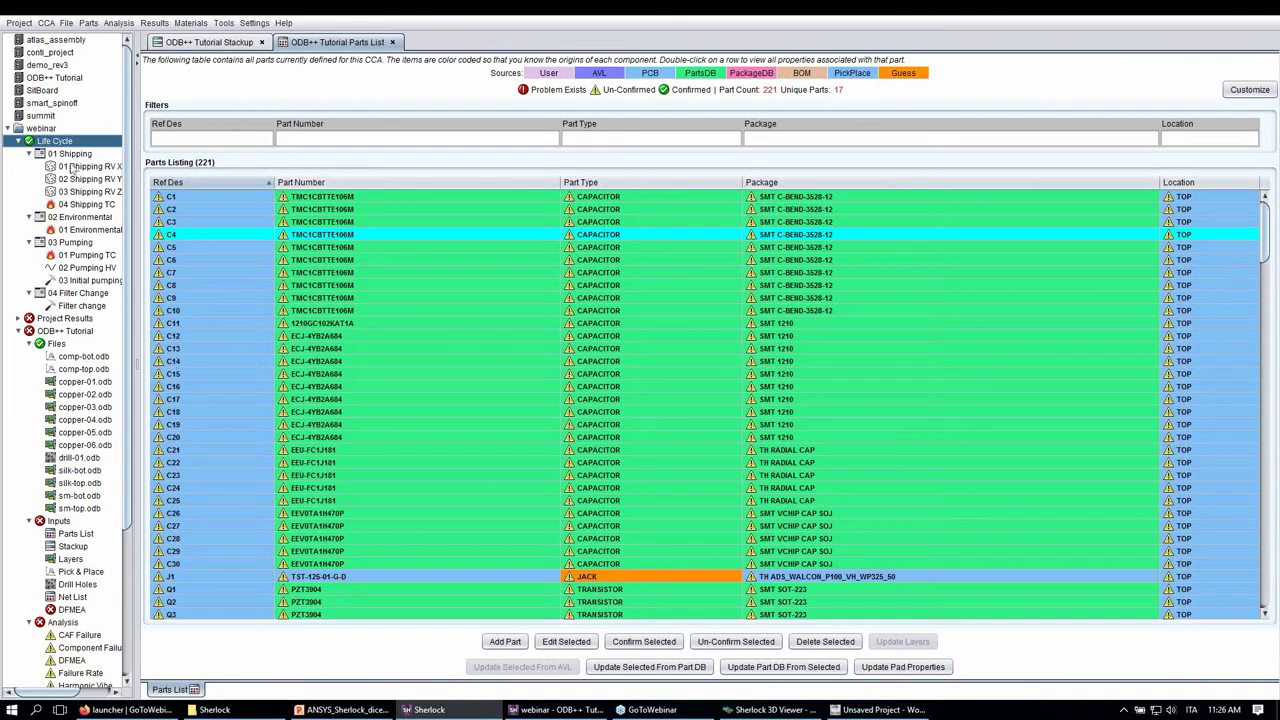
# - Examine the random vibration profile of 01 Shipping RV X and the thermal profile of 04 Shipping TC, cancelling without changes
pyautogui.doubleClick(72, 255)
pyautogui.doubleClick(98, 167)
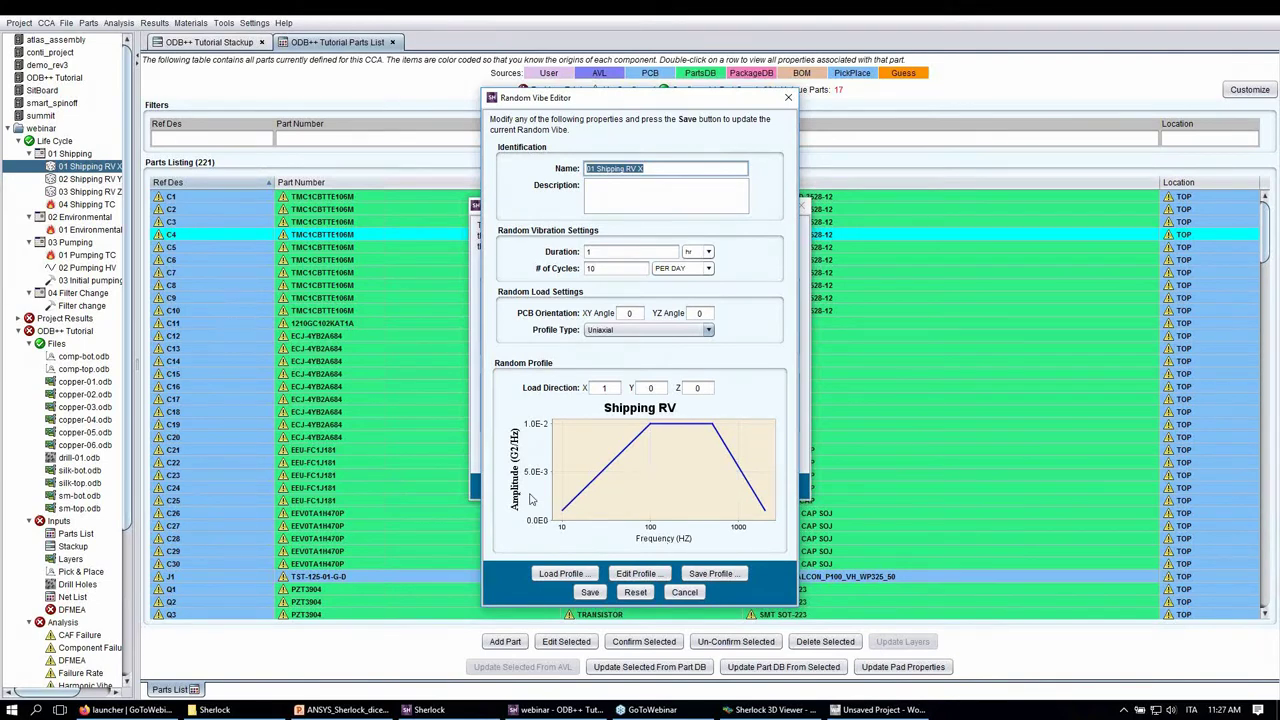
pyautogui.click(685, 592)
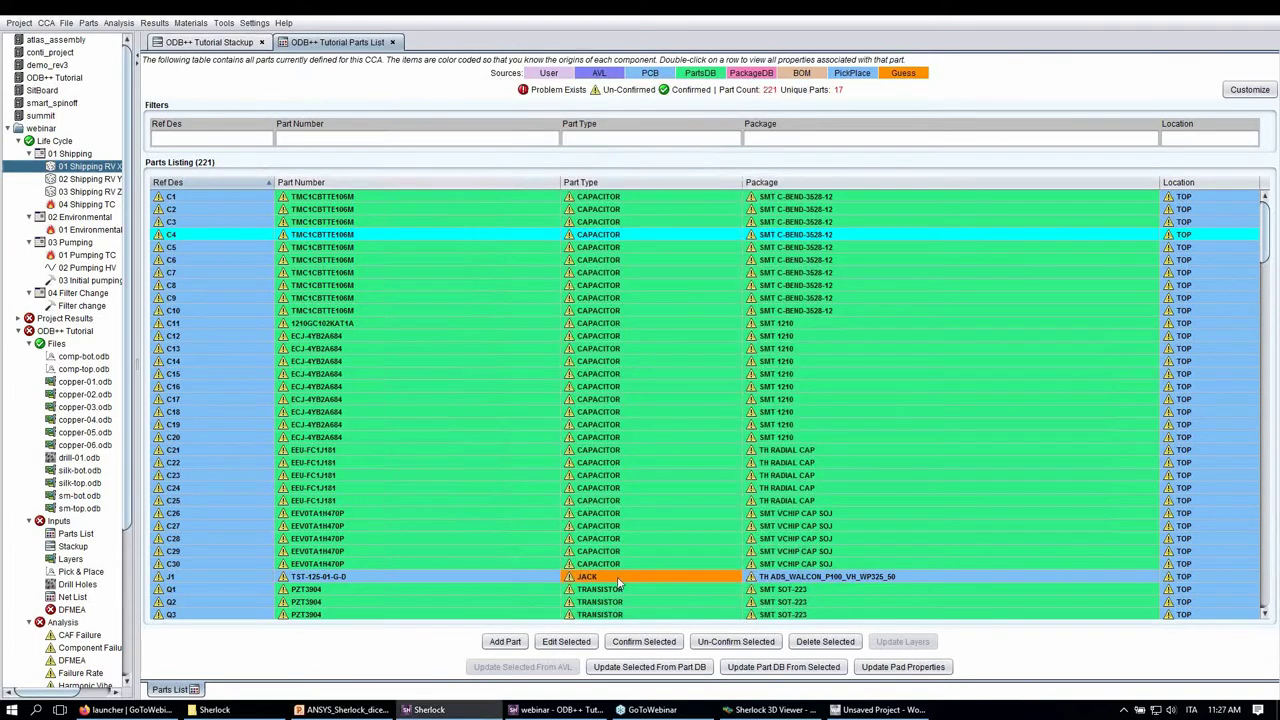
pyautogui.doubleClick(86, 205)
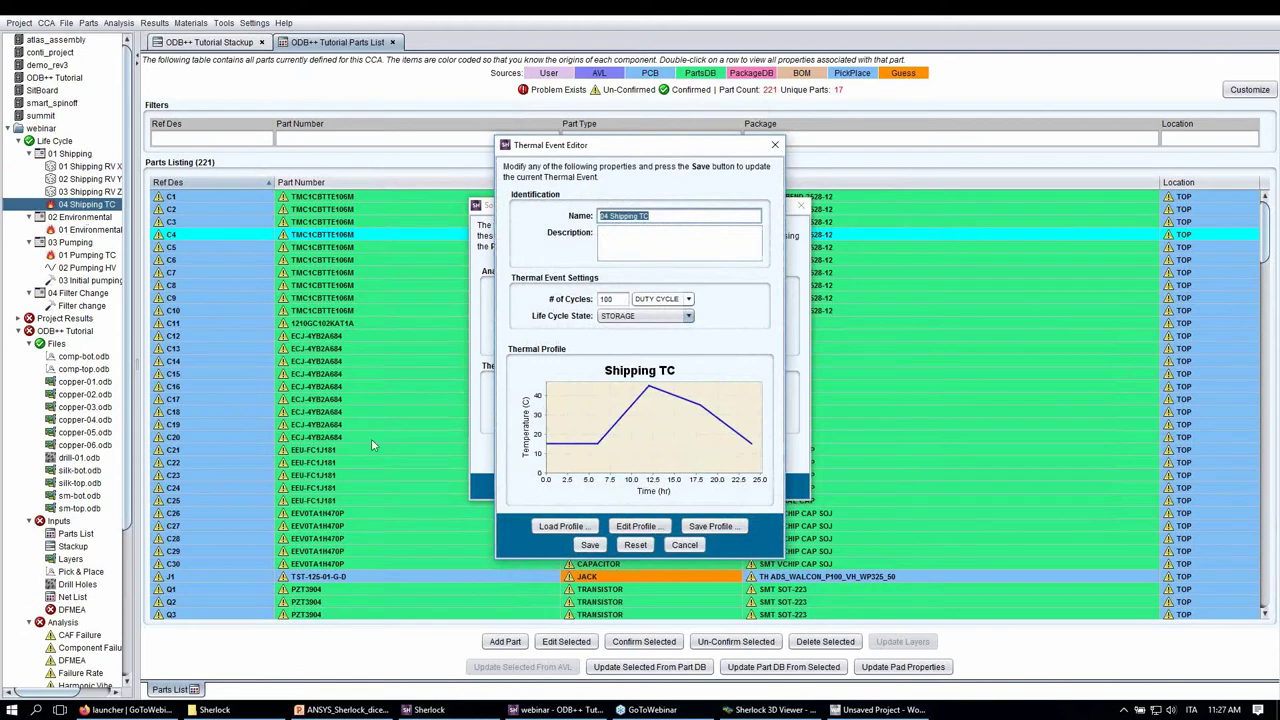
pyautogui.click(700, 546)
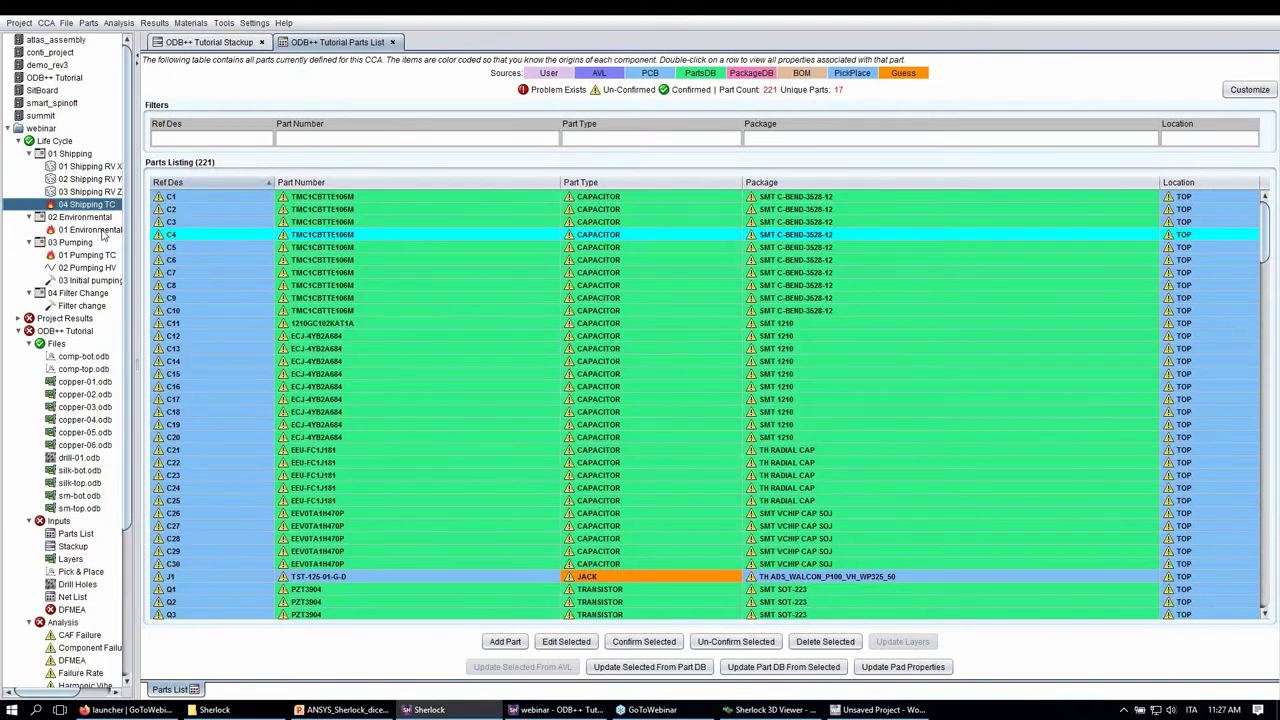
# - Examine the thermal profile of 01 Environmental TC without changes, and open the properties of the 02 Environmental life phase
pyautogui.doubleClick(99, 231)
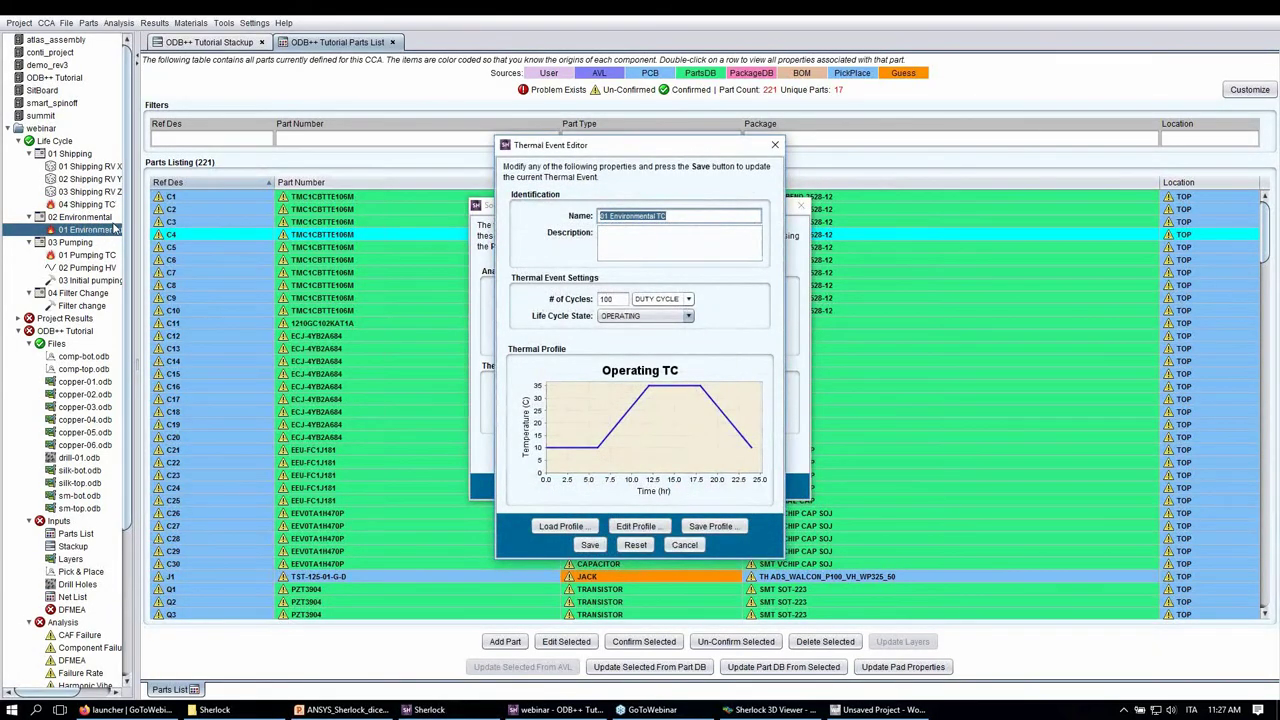
pyautogui.click(115, 229)
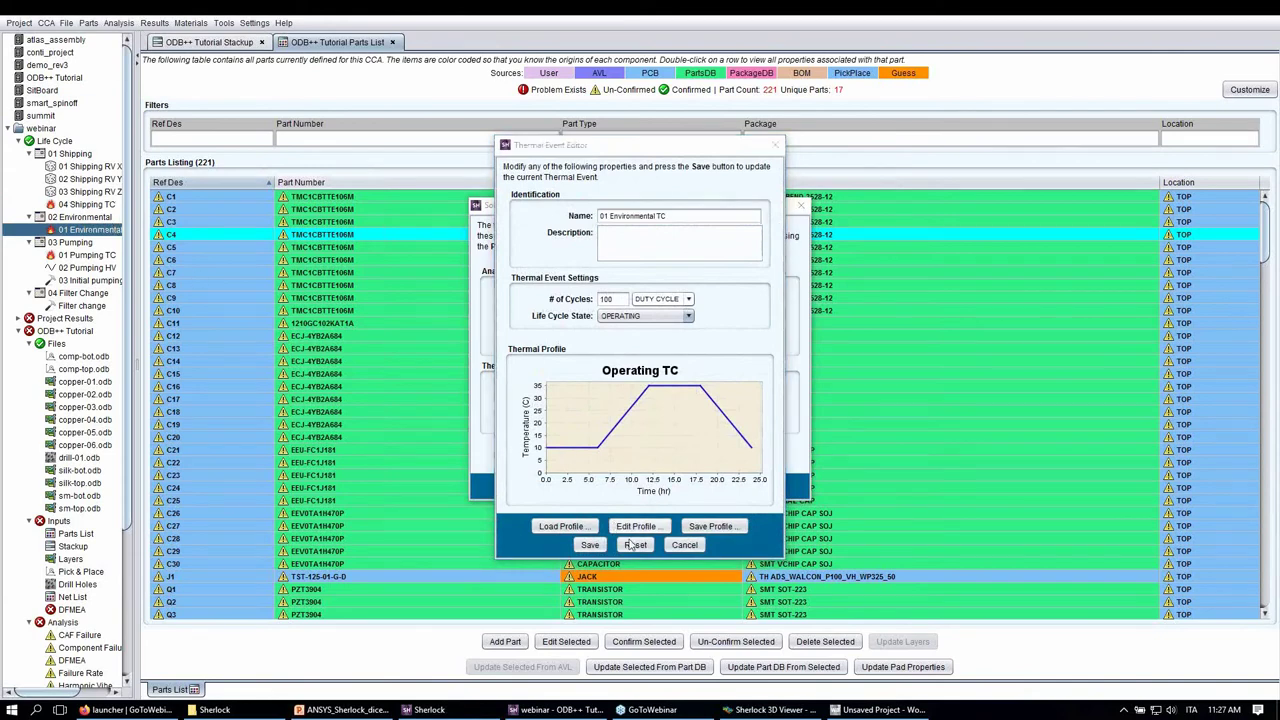
pyautogui.press('Escape')
pyautogui.doubleClick(72, 217)
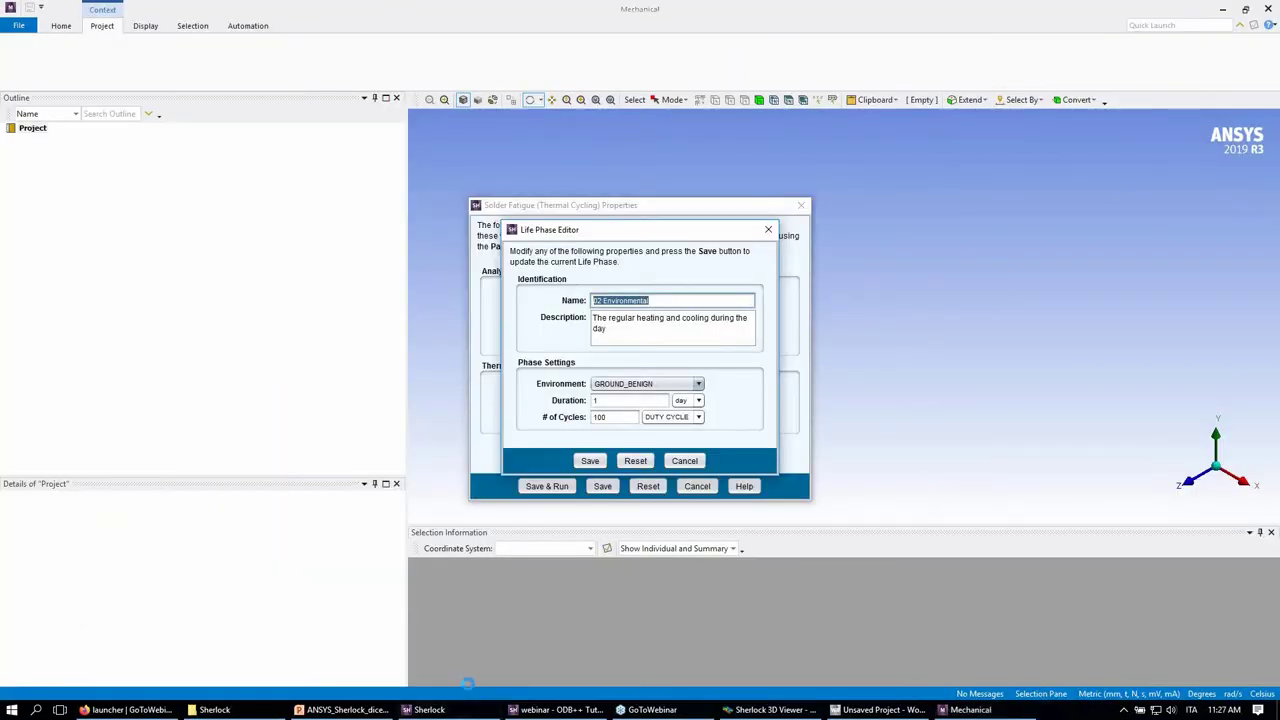
# - Close the 02 Environmental life phase properties without changes and examine the thermal profile of the 01 Pumping TC event
pyautogui.click(686, 462)
pyautogui.click(697, 486)
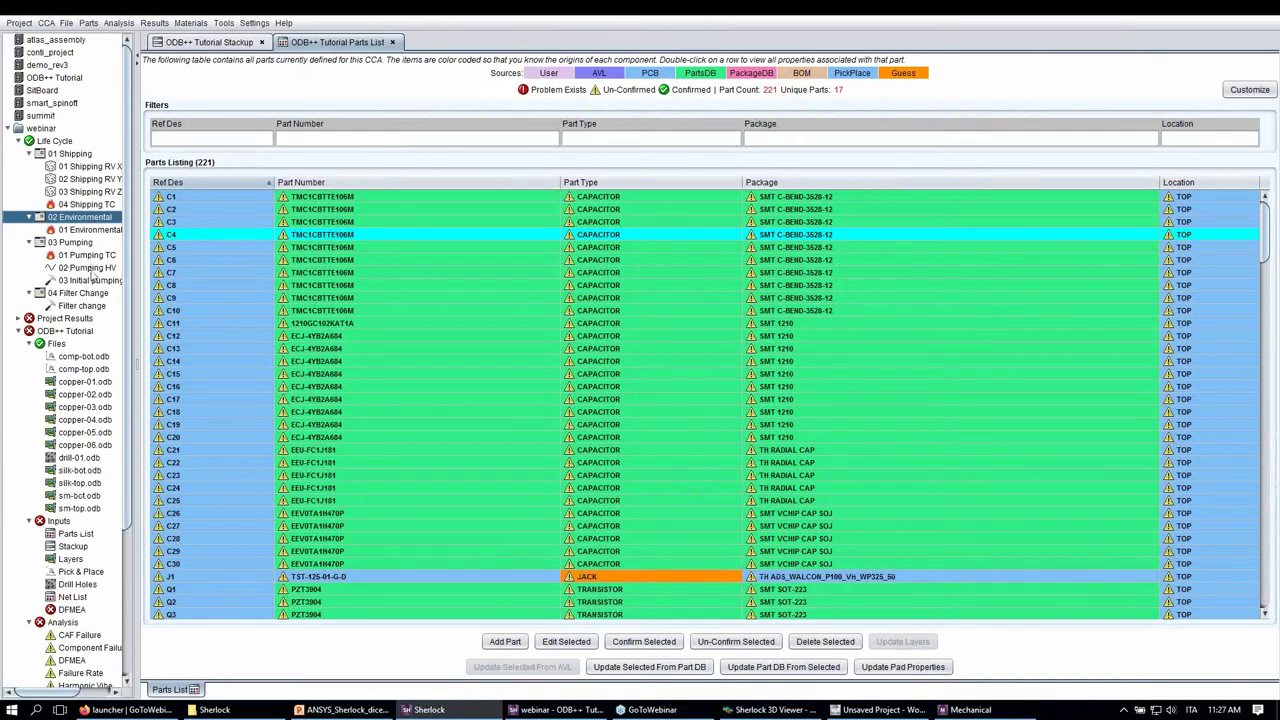
pyautogui.doubleClick(88, 255)
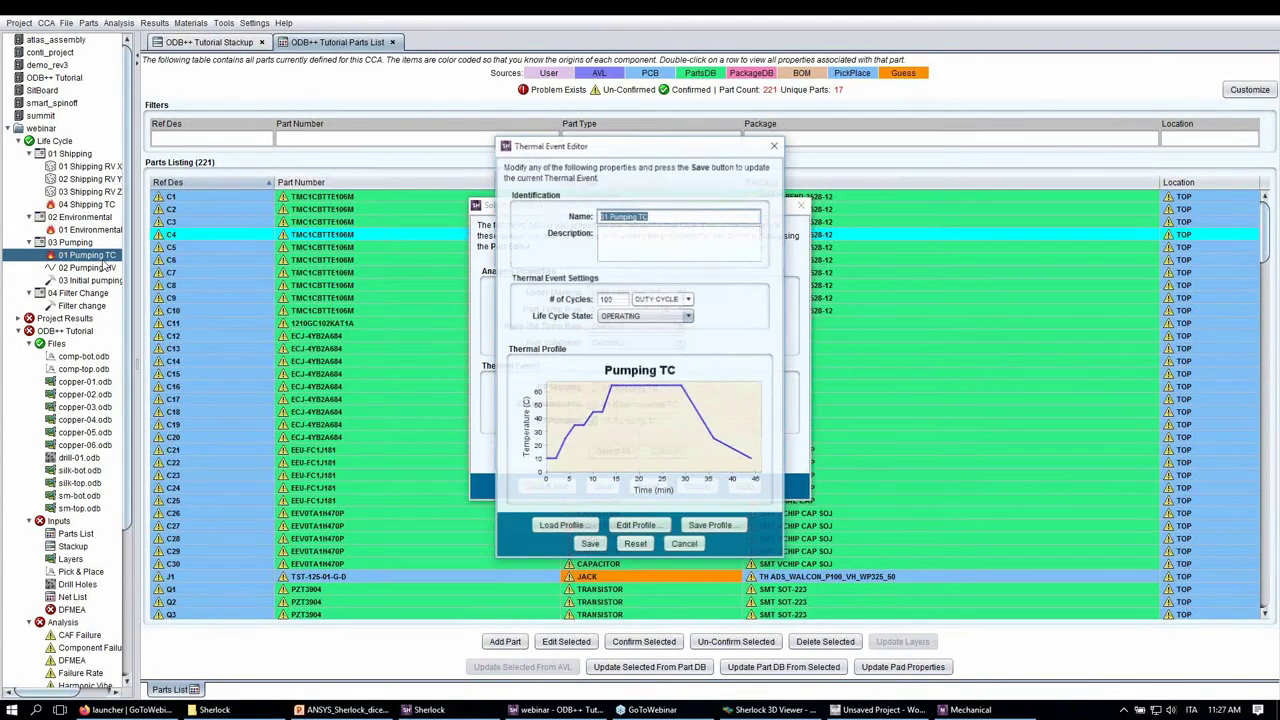
pyautogui.click(684, 545)
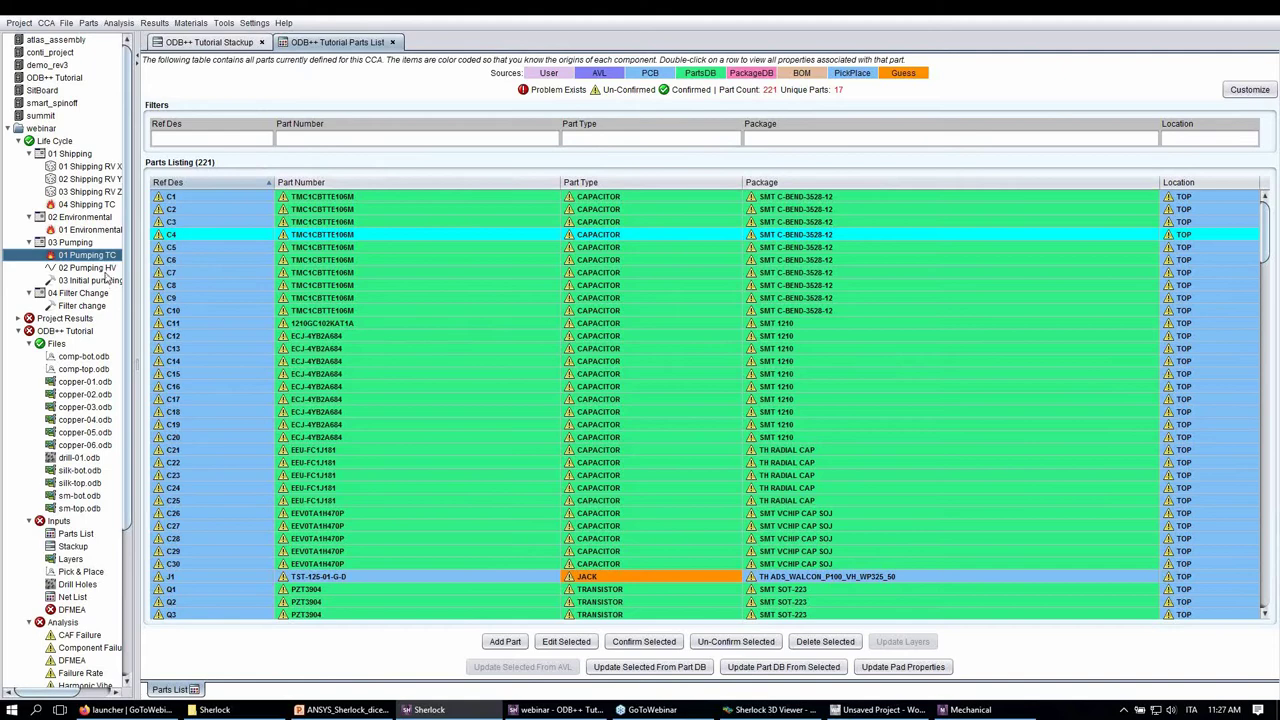
# - Examine the harmonic vibration settings and profile points of the 02 Pumping HV event, cancelling without changes
pyautogui.doubleClick(88, 268)
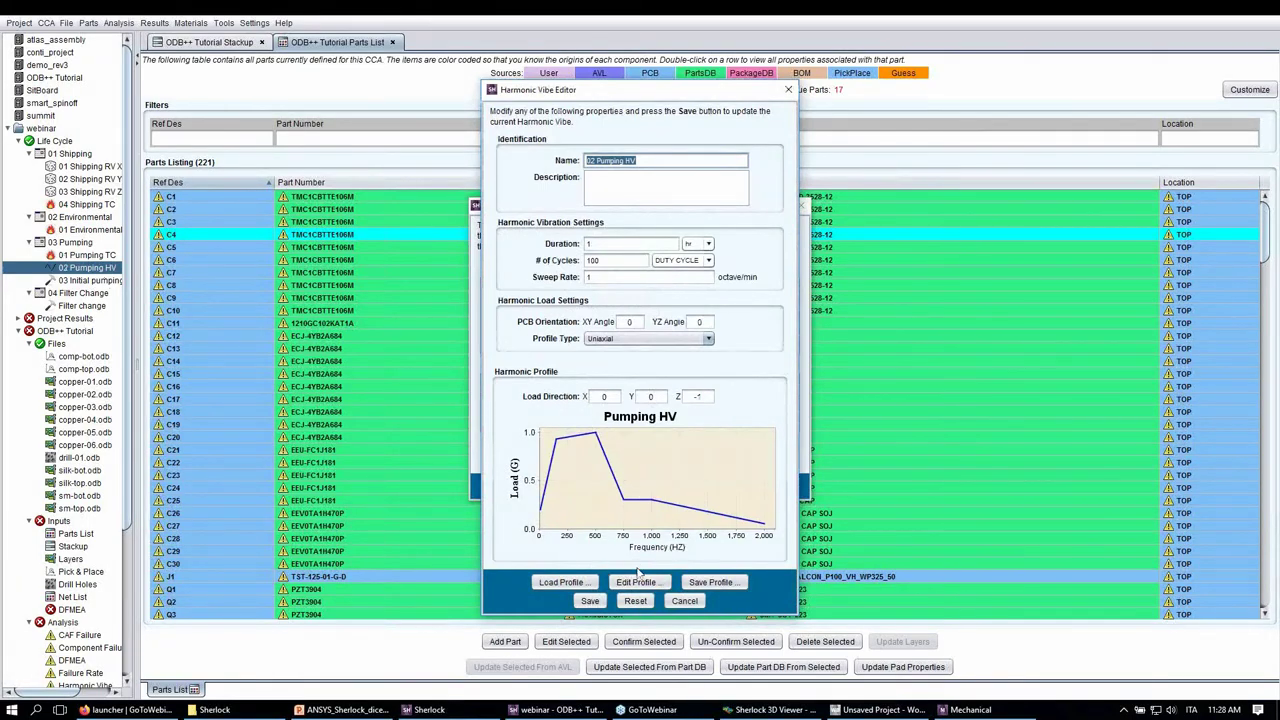
pyautogui.click(637, 582)
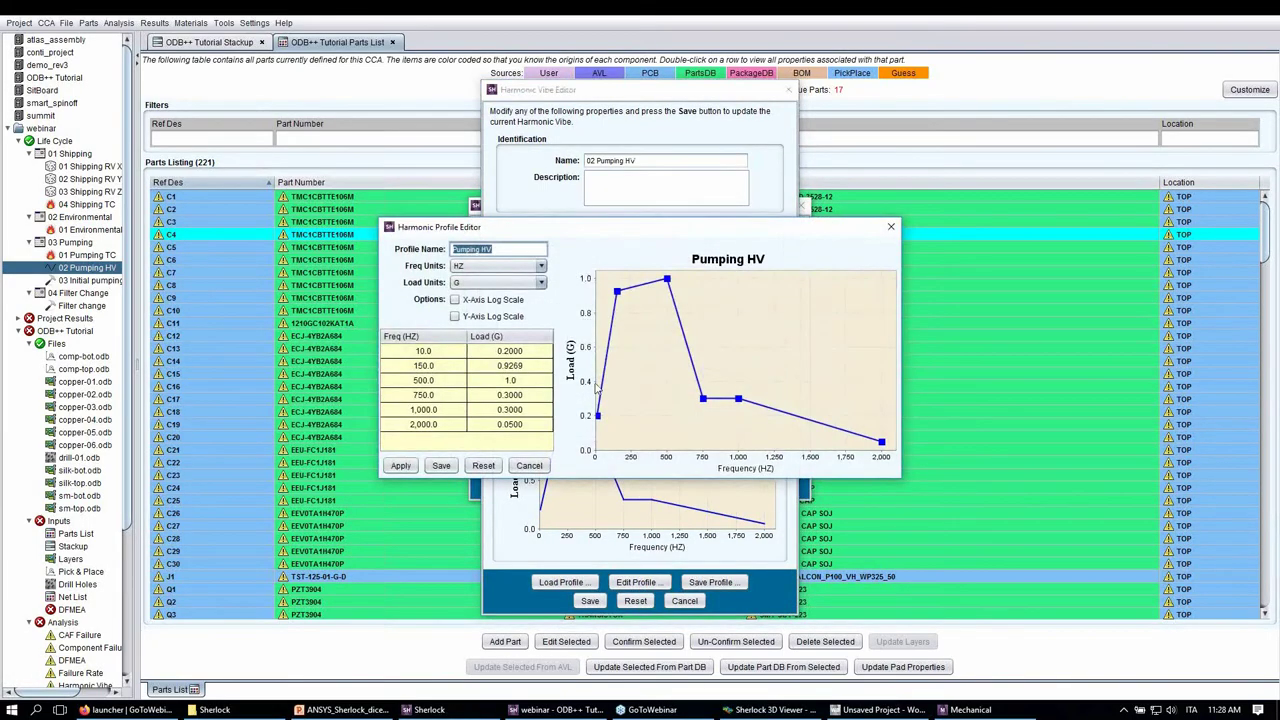
pyautogui.click(529, 465)
pyautogui.click(684, 601)
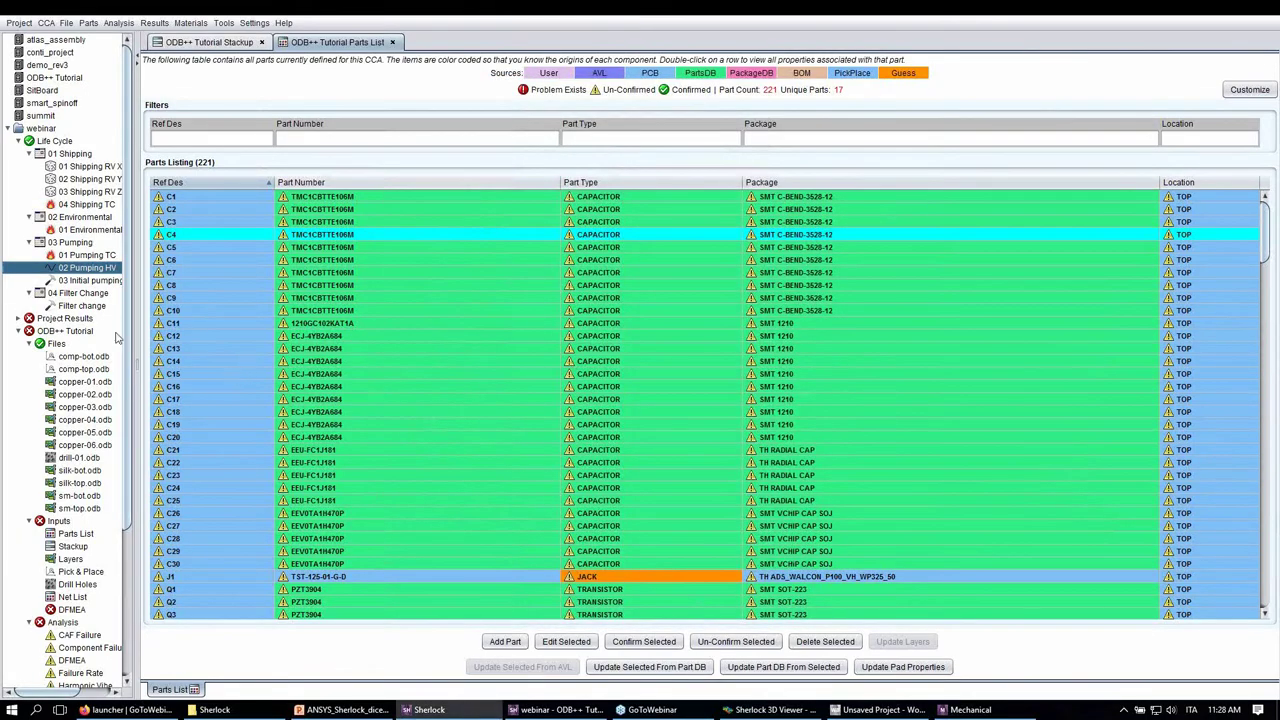
# - Examine the shock settings and pulse profiles of the 03 Initial pumping start and Filter change events without changes
pyautogui.doubleClick(90, 281)
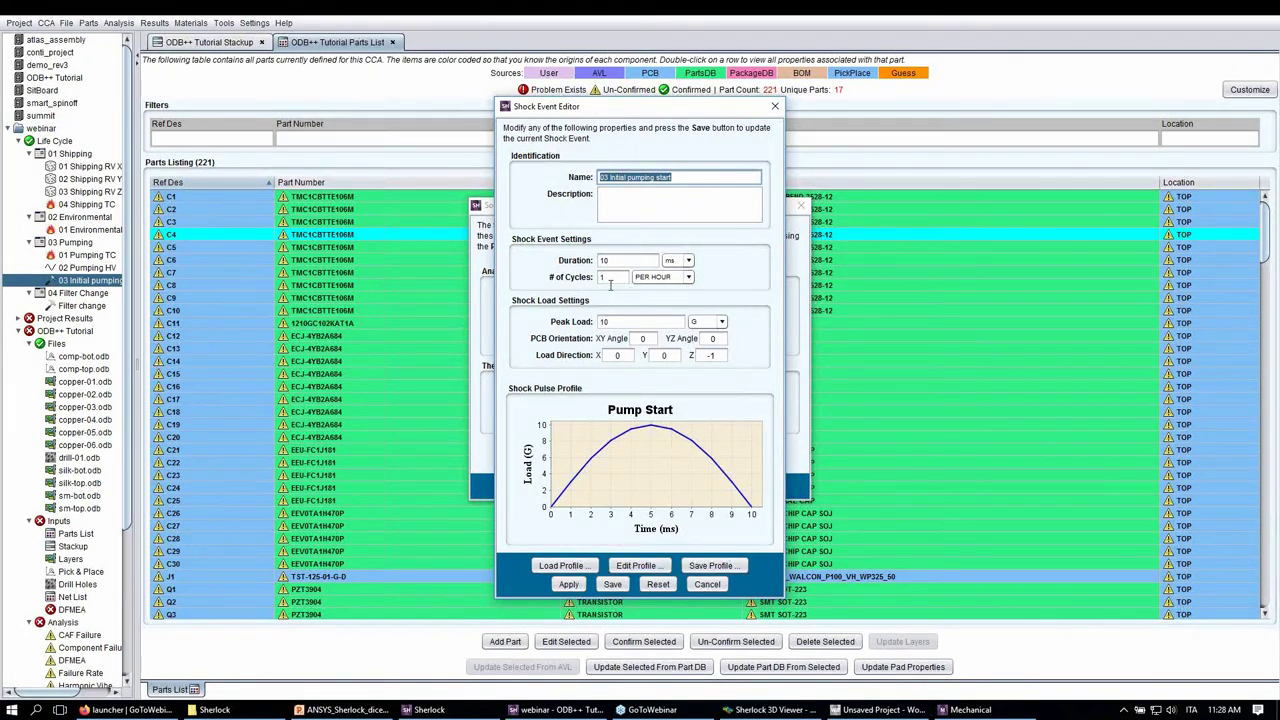
pyautogui.click(707, 584)
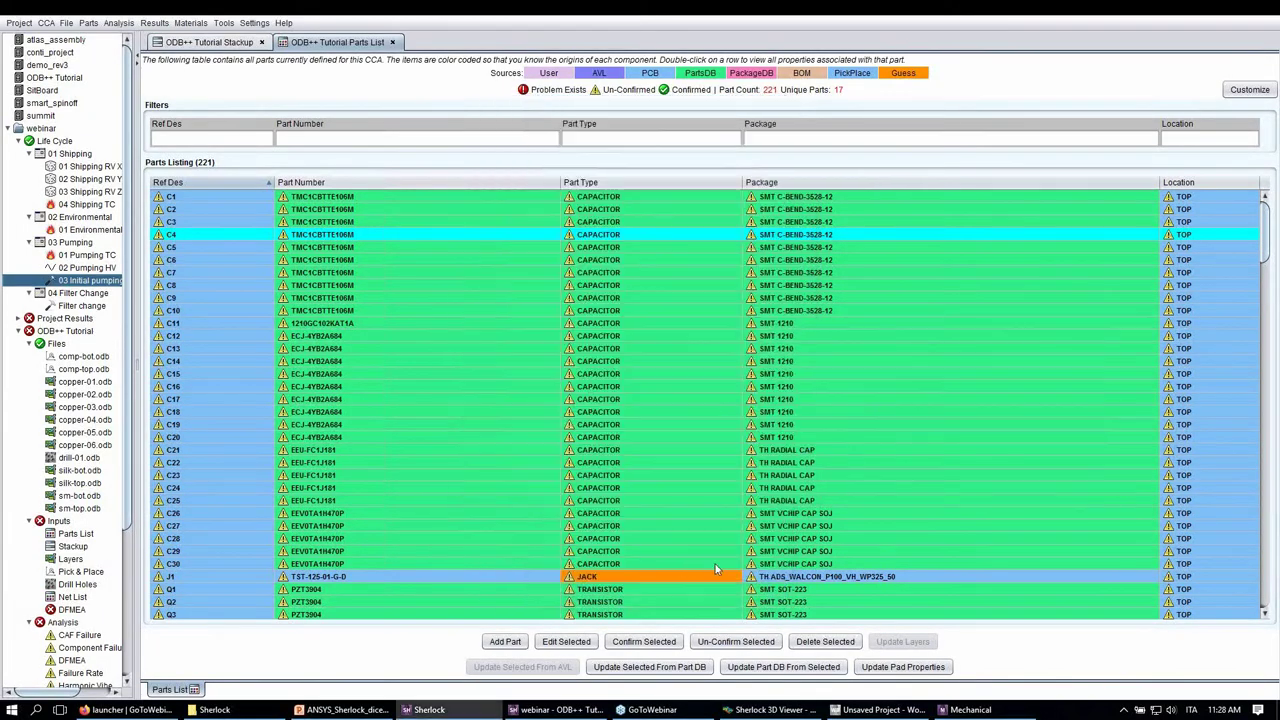
pyautogui.doubleClick(85, 306)
pyautogui.click(608, 487)
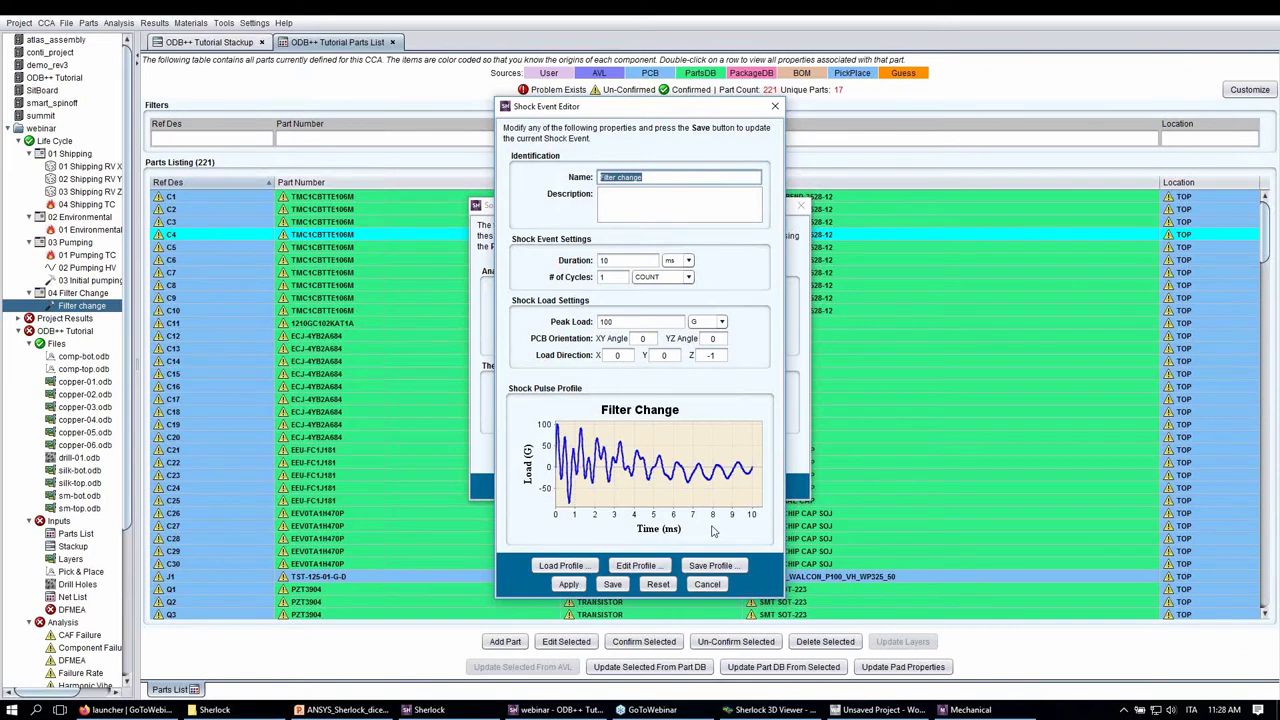
pyautogui.click(711, 588)
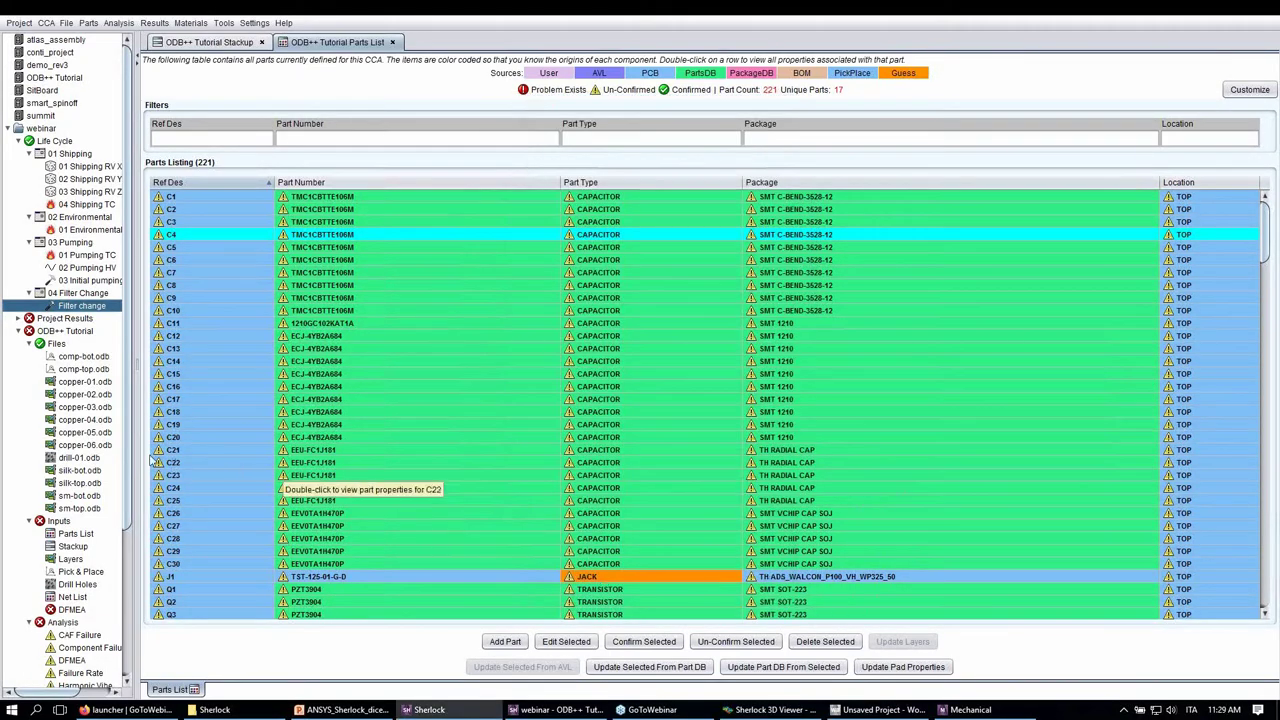
# - Run the Solder Fatigue analysis for the 01 Pumping TC thermal event only, keeping LEAD-FREE (SAC305) as solder material
pyautogui.scroll(-1, 128, 463)
pyautogui.moveTo(128, 463); pyautogui.dragTo(128, 612)
pyautogui.click(97, 598)
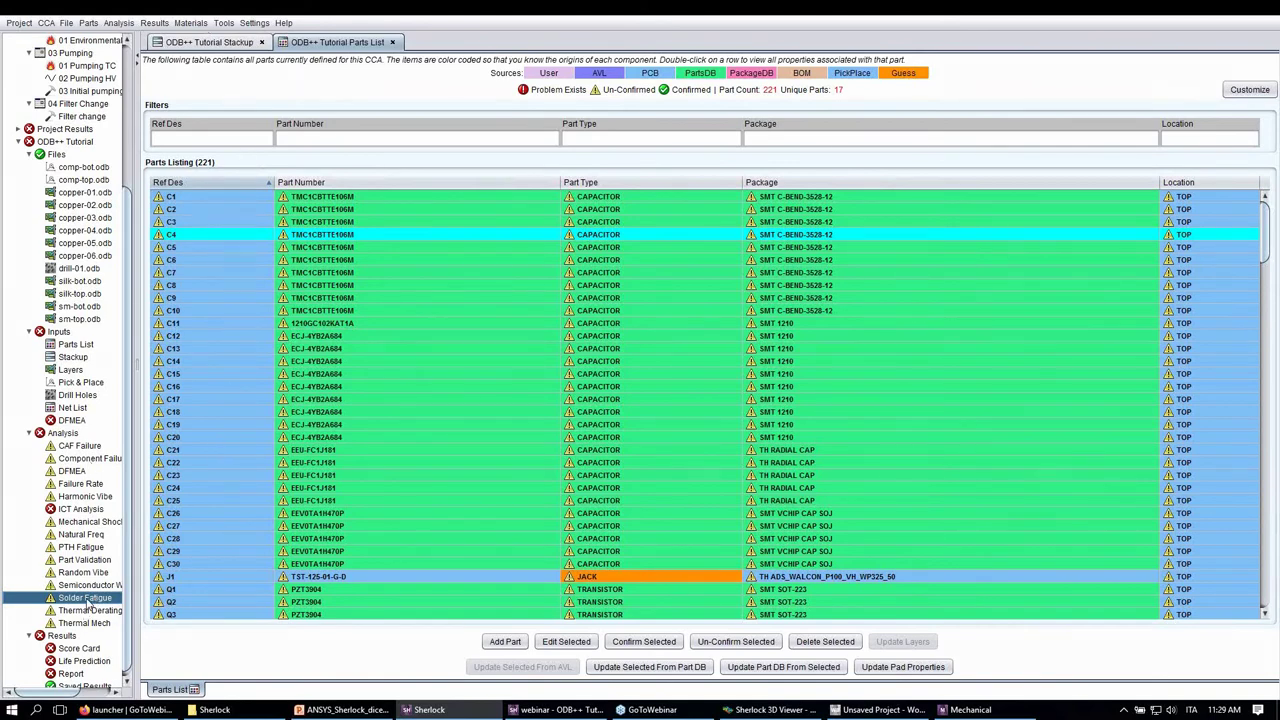
pyautogui.rightClick(87, 600)
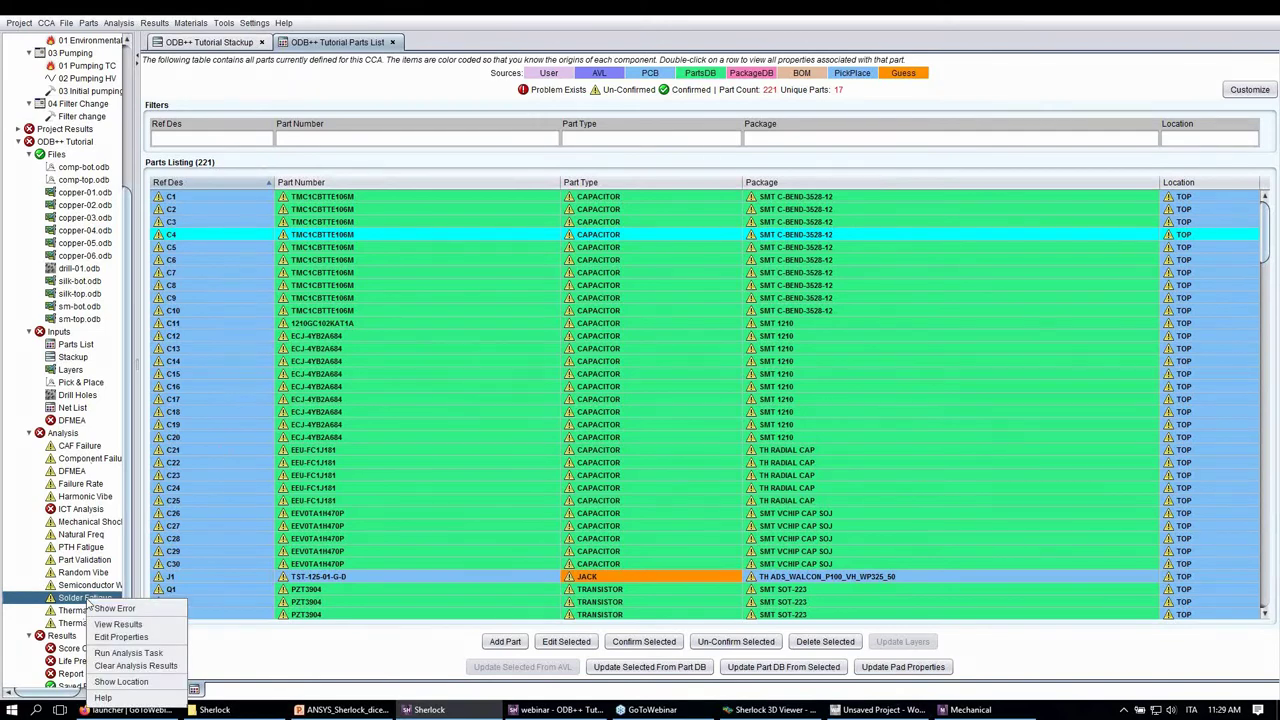
pyautogui.click(128, 653)
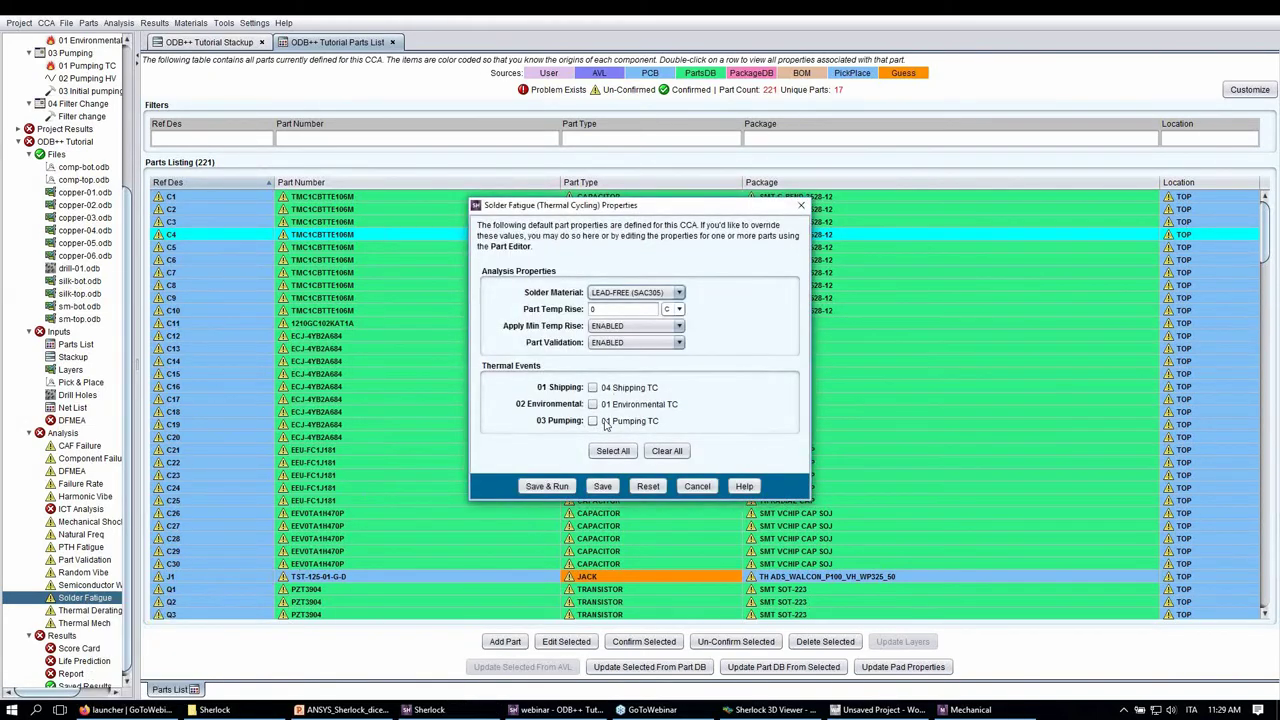
pyautogui.click(593, 421)
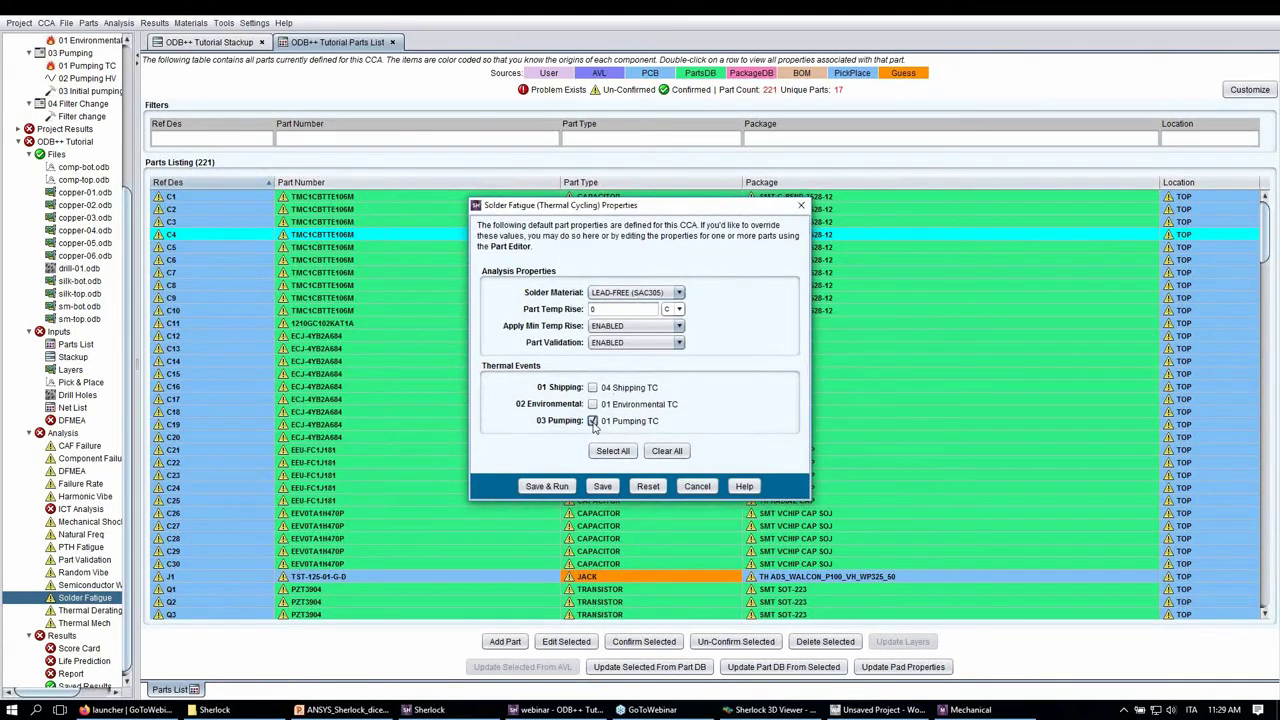
pyautogui.click(680, 294)
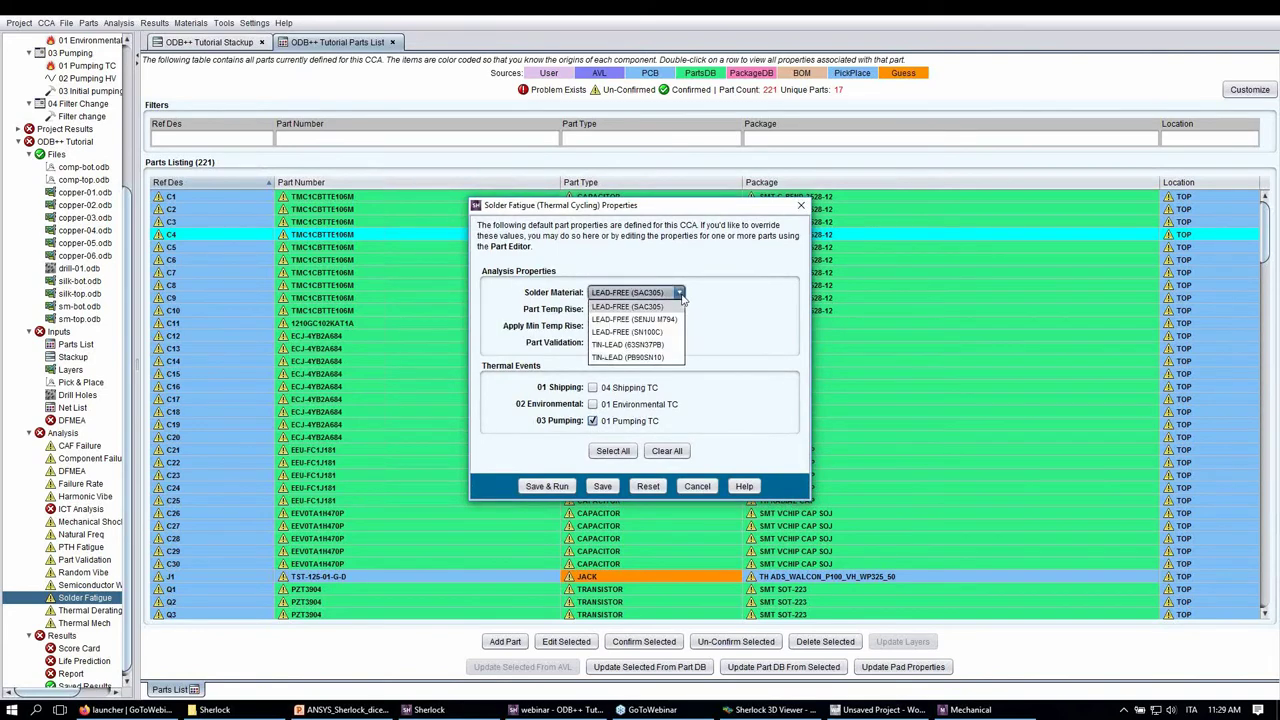
pyautogui.click(778, 315)
pyautogui.click(549, 487)
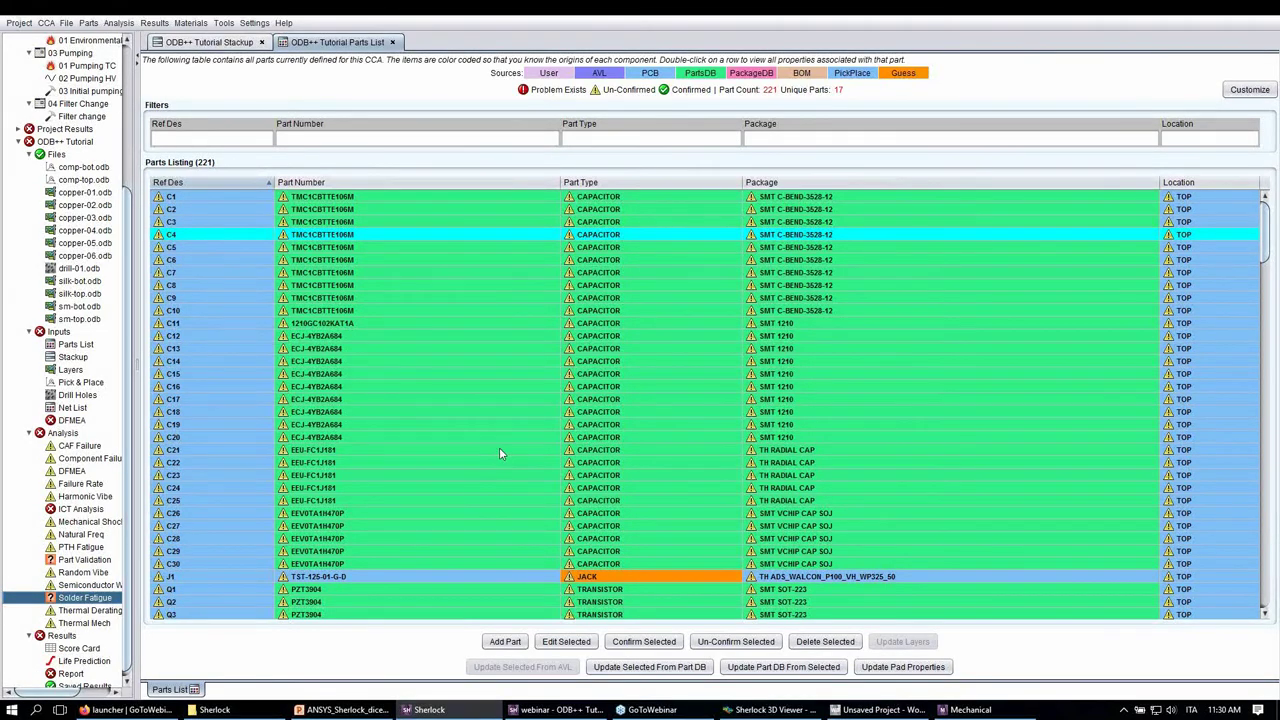
# - Open the Solder Fatigue results and review their summary, the Part Validation table and the overall Life Prediction chart
pyautogui.rightClick(96, 603)
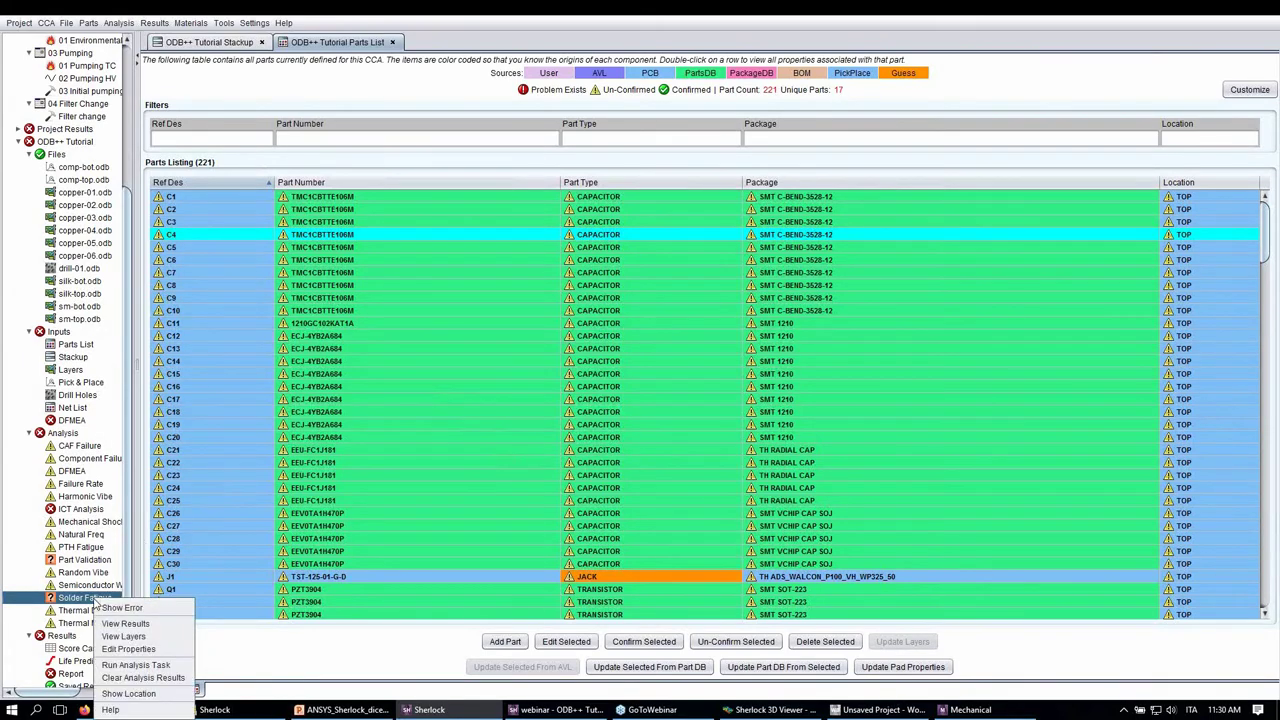
pyautogui.click(126, 622)
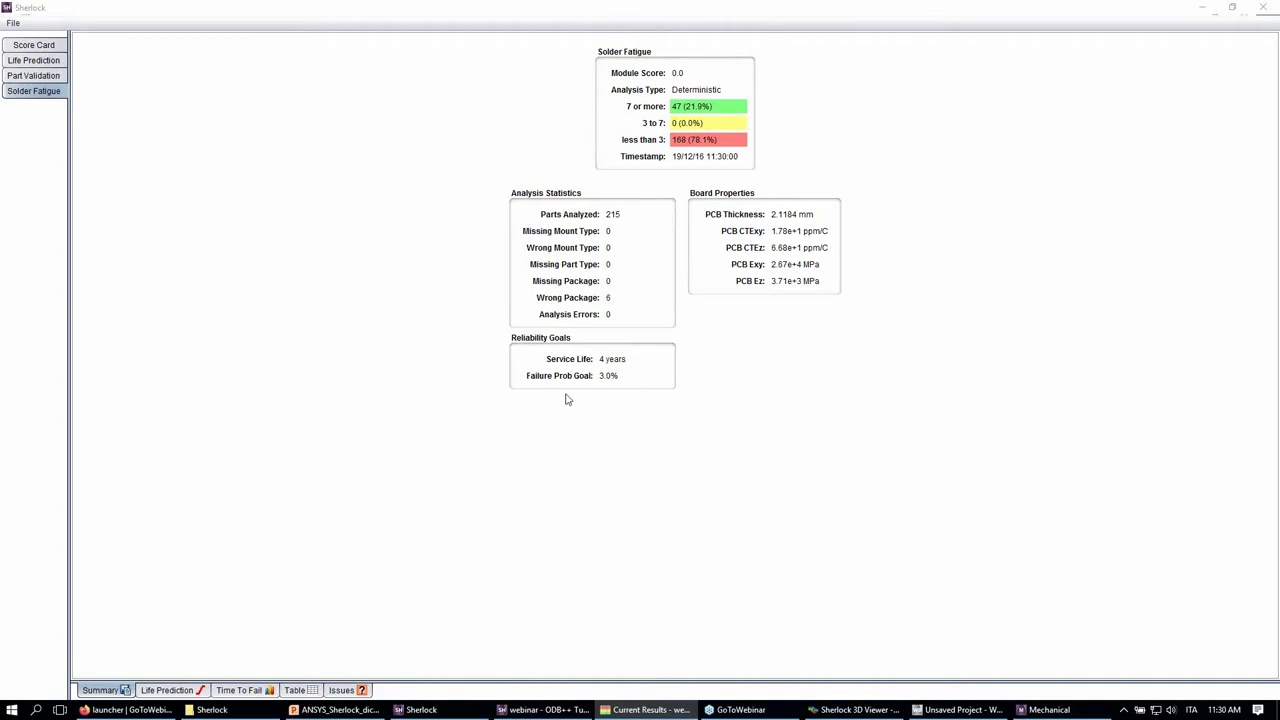
pyautogui.click(52, 76)
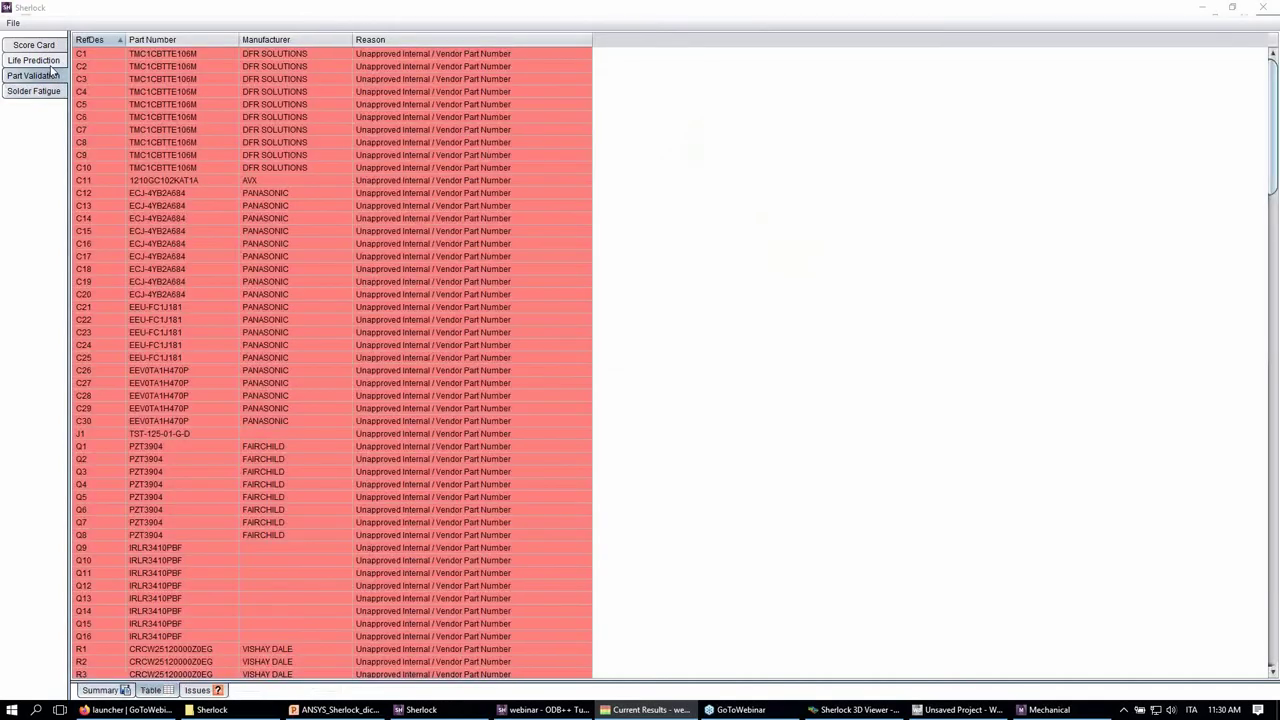
pyautogui.click(53, 63)
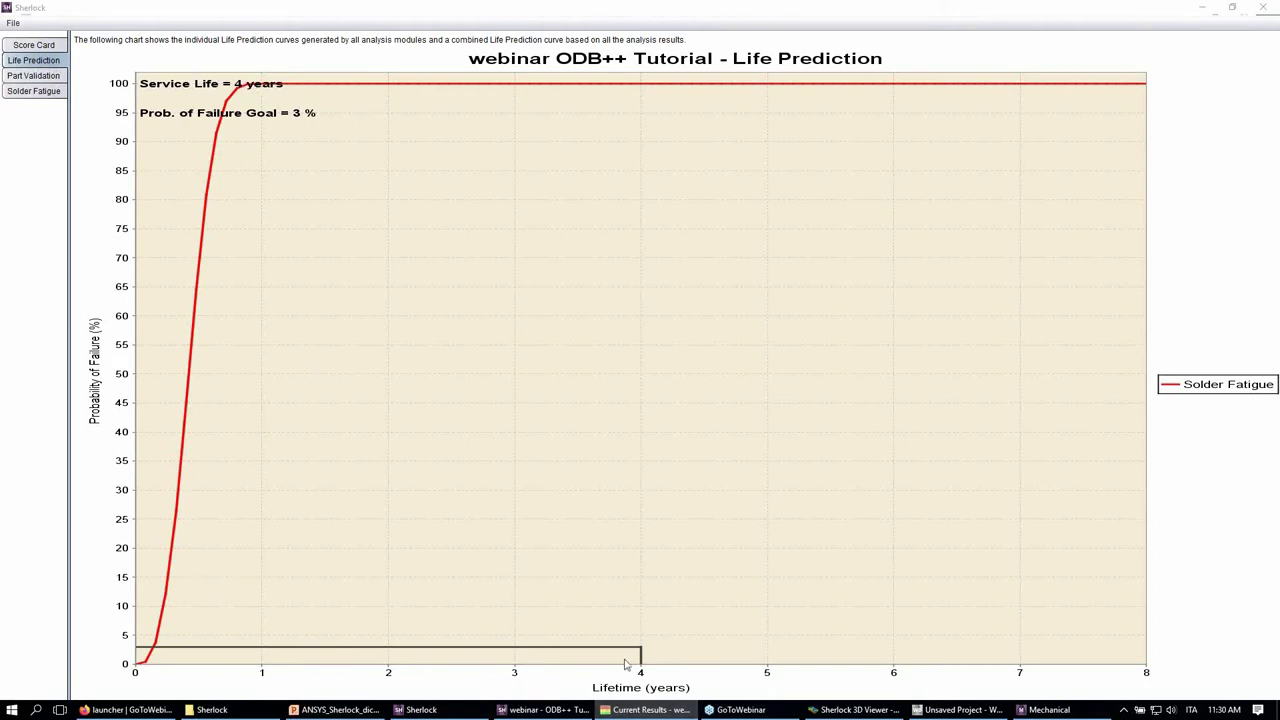
# - Review the Solder Fatigue module's life prediction curve, time-to-failure distribution and per-component results table
pyautogui.click(50, 92)
pyautogui.click(166, 690)
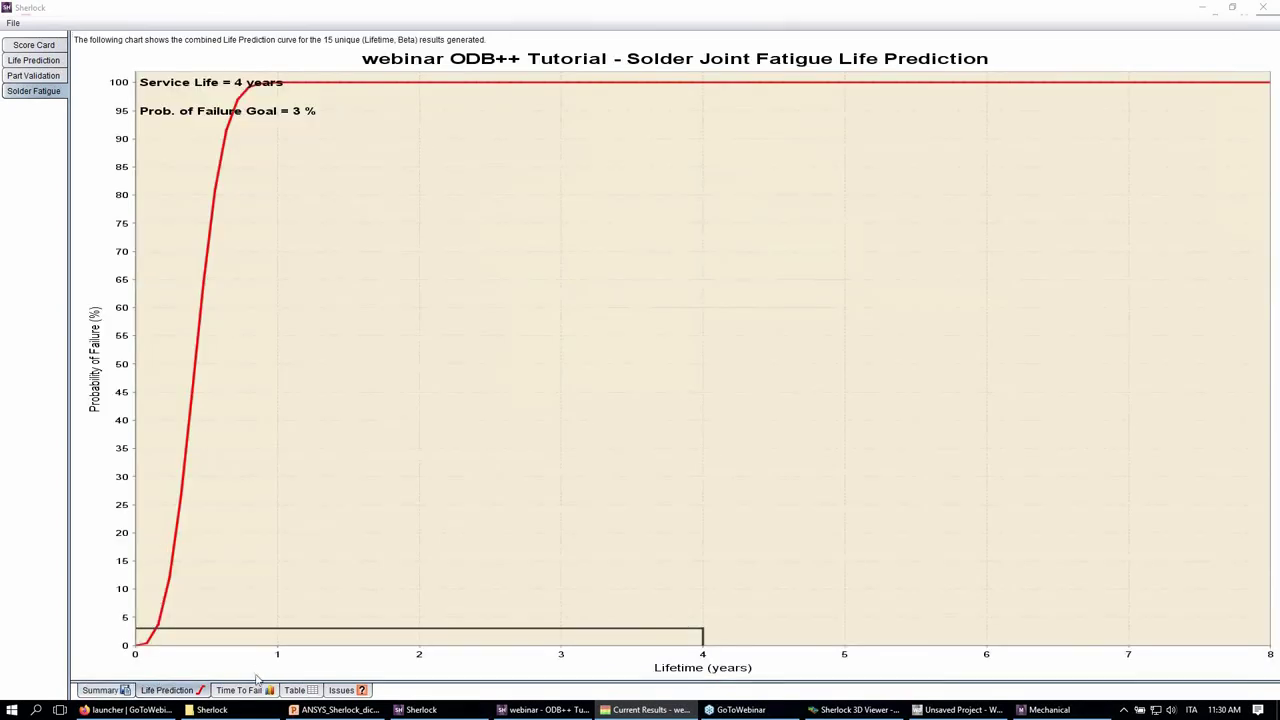
pyautogui.click(240, 690)
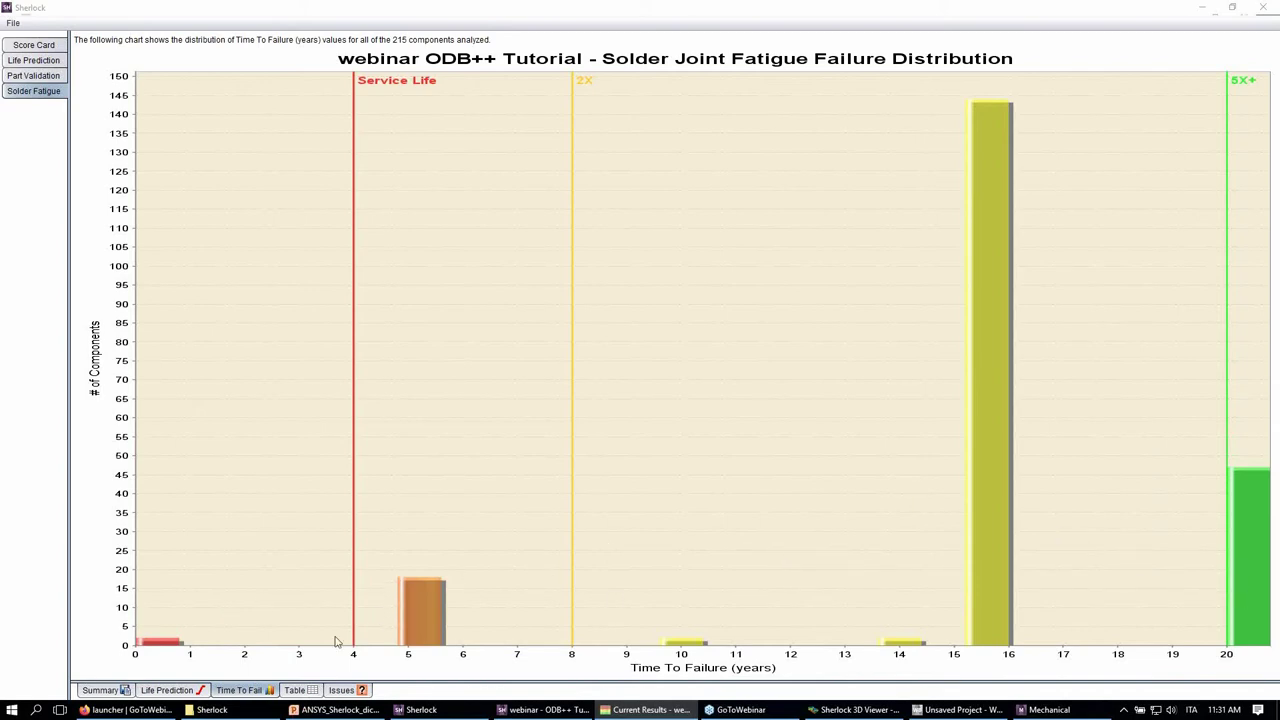
pyautogui.click(300, 690)
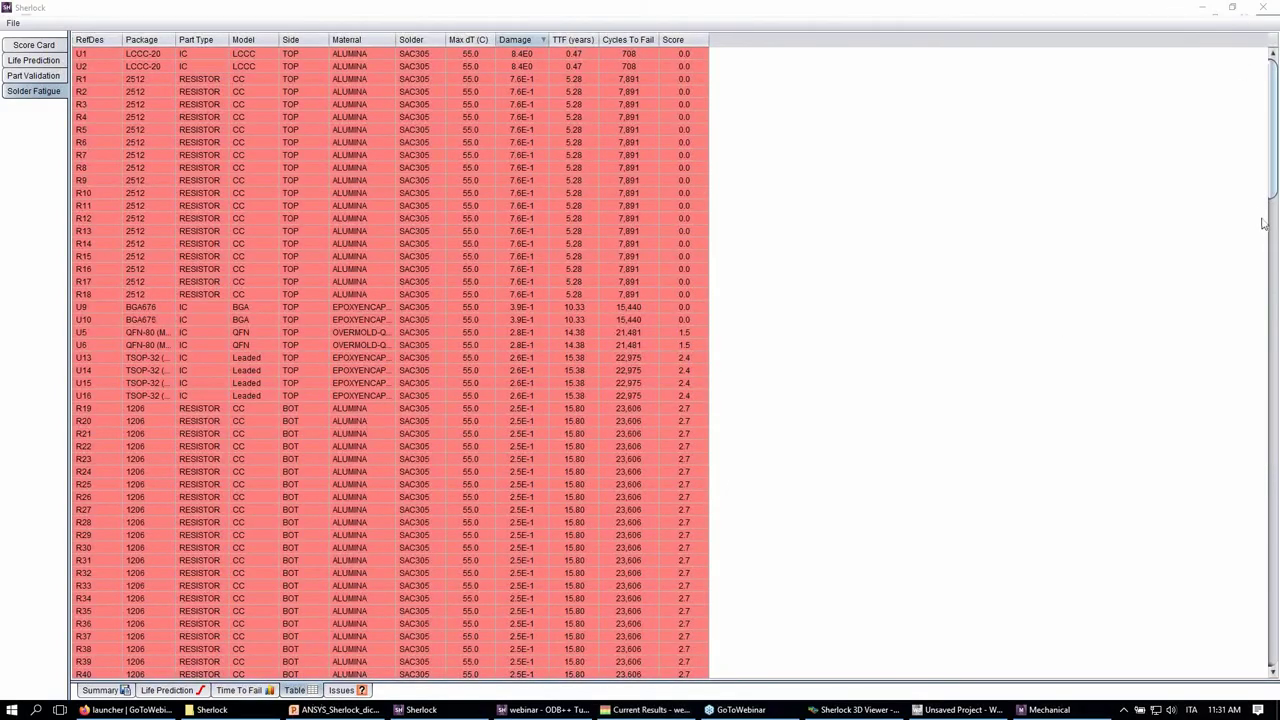
# - Look through the solder fatigue component table and view the individual life prediction curve of resistor R82
pyautogui.moveTo(1275, 205); pyautogui.dragTo(1276, 574)
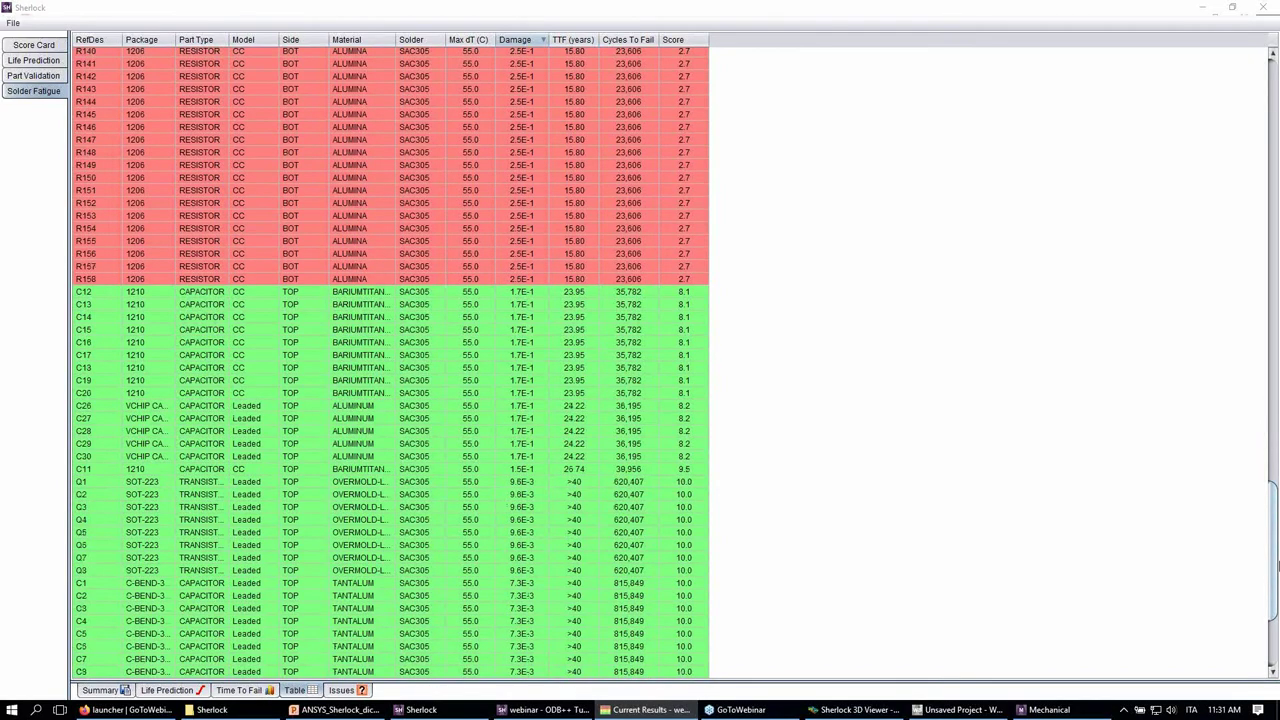
pyautogui.moveTo(1272, 554); pyautogui.dragTo(1260, 286)
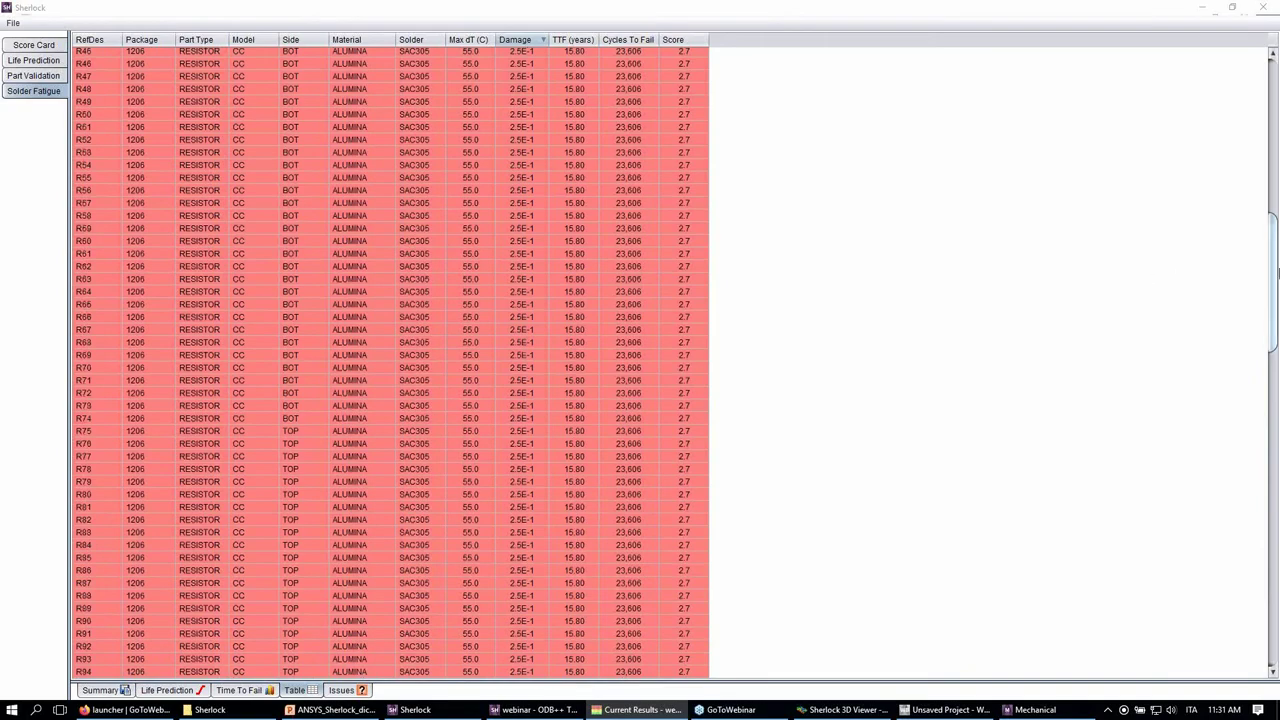
pyautogui.moveTo(1275, 282); pyautogui.dragTo(1270, 340)
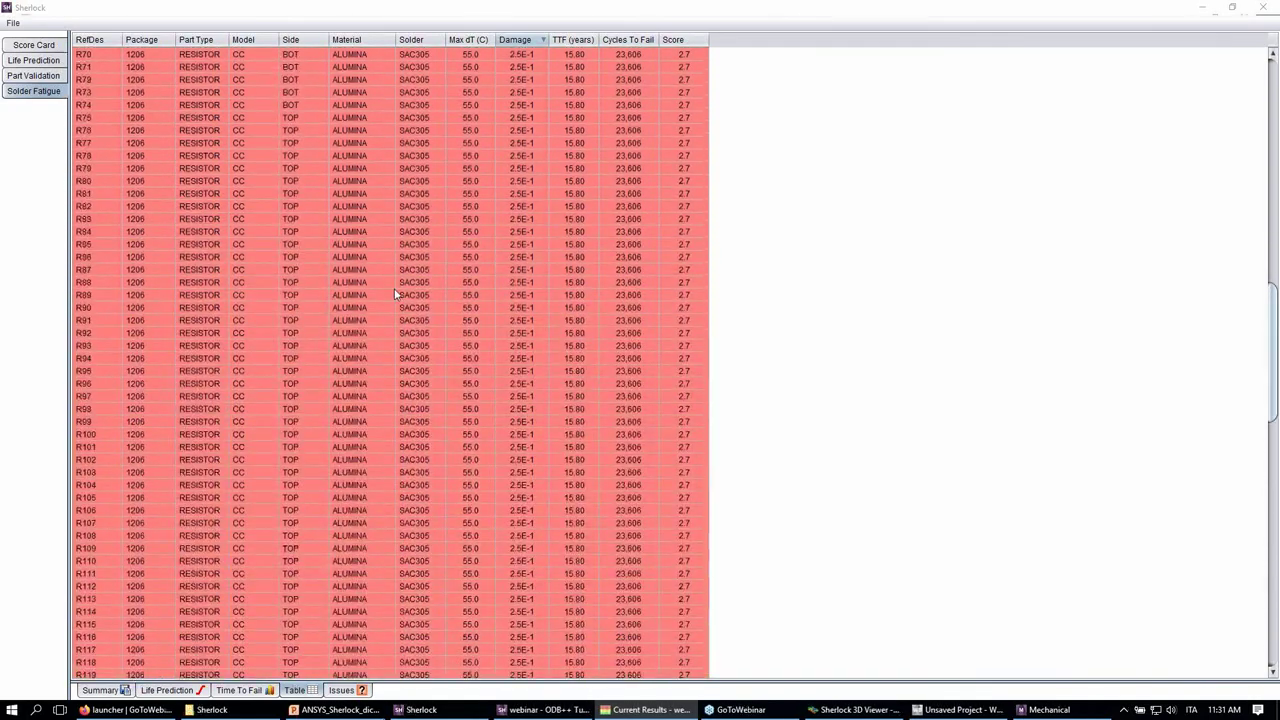
pyautogui.rightClick(80, 208)
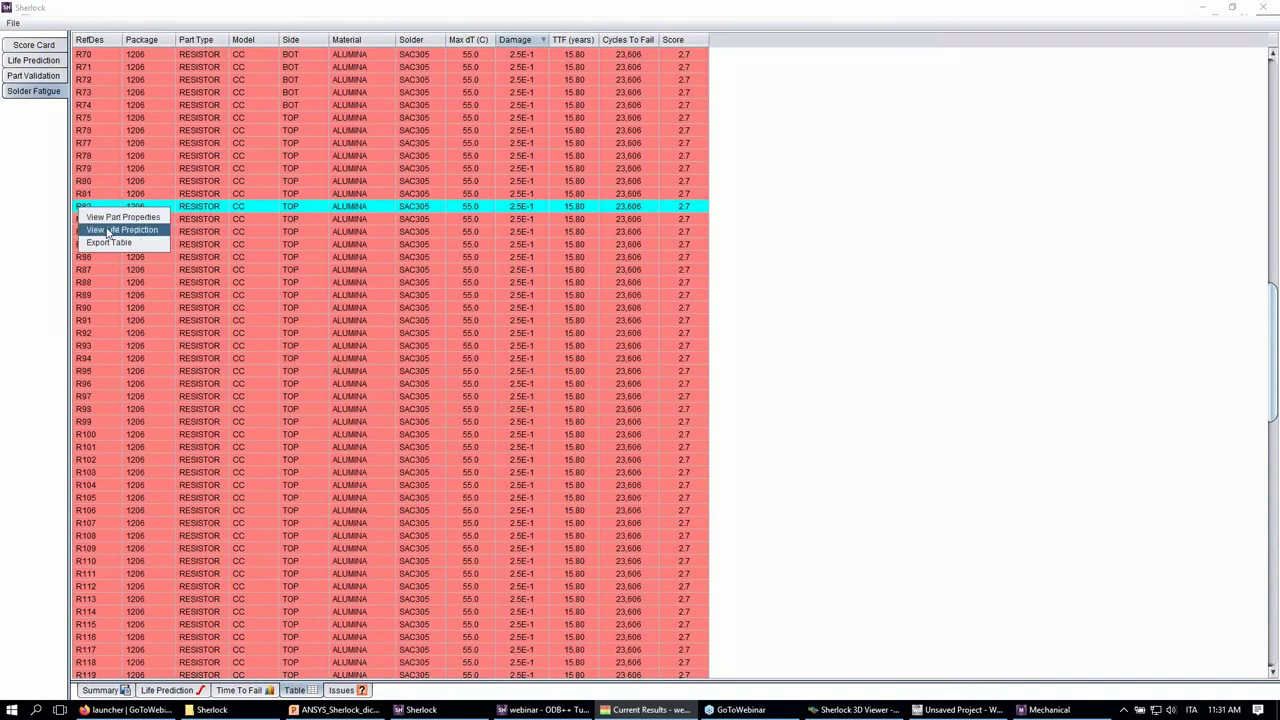
pyautogui.click(108, 229)
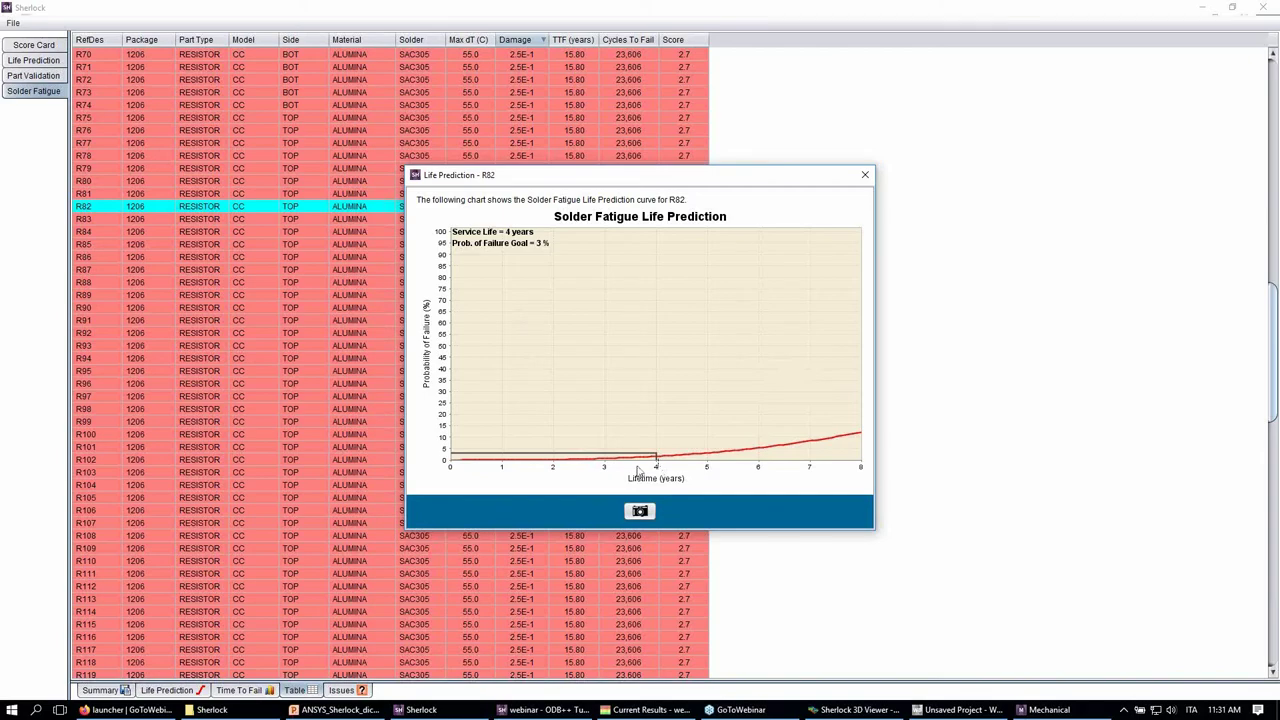
pyautogui.click(865, 175)
# - Find transistor Q5 among the passing components in the results table and view its life prediction curve
pyautogui.scroll(-15, 399, 560)
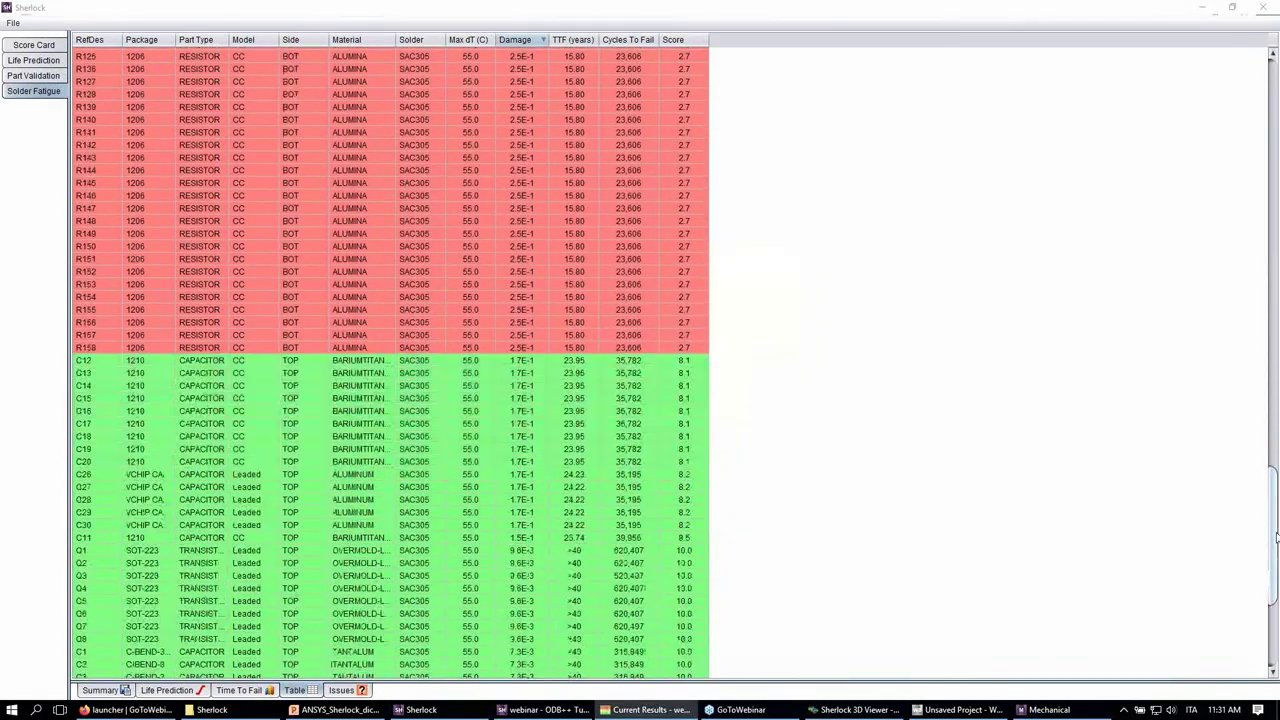
pyautogui.rightClick(90, 416)
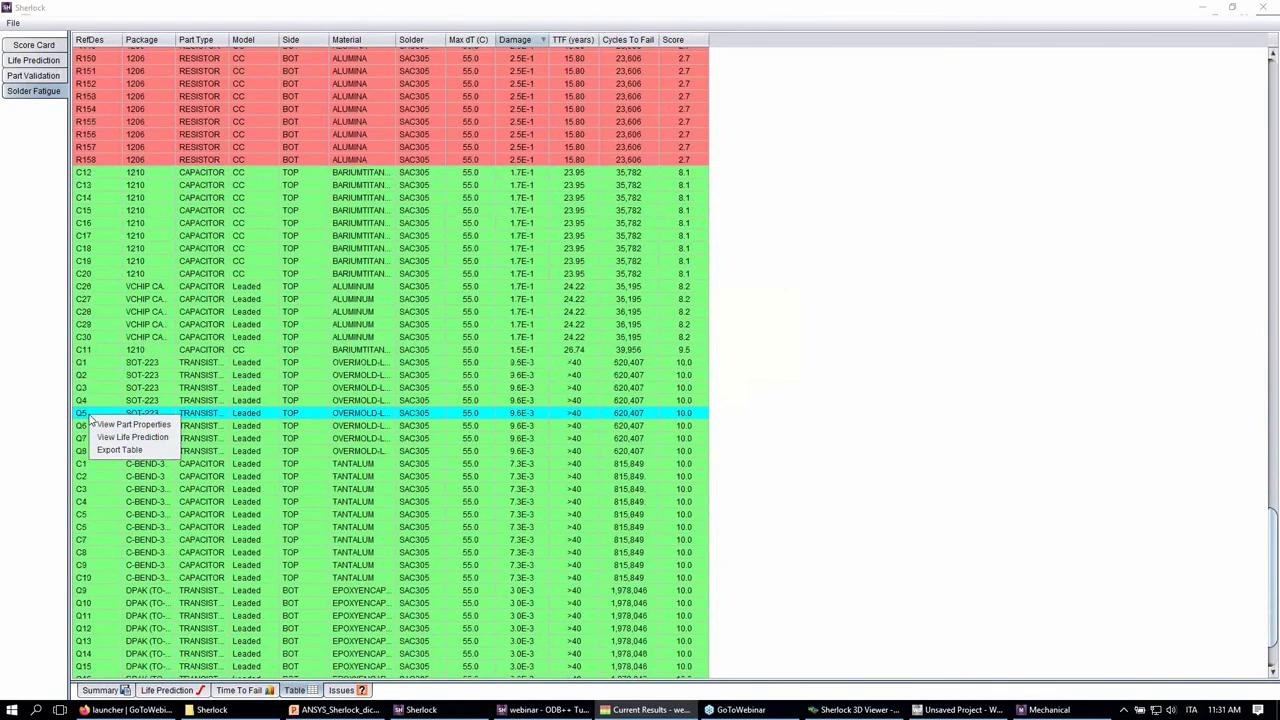
pyautogui.click(132, 437)
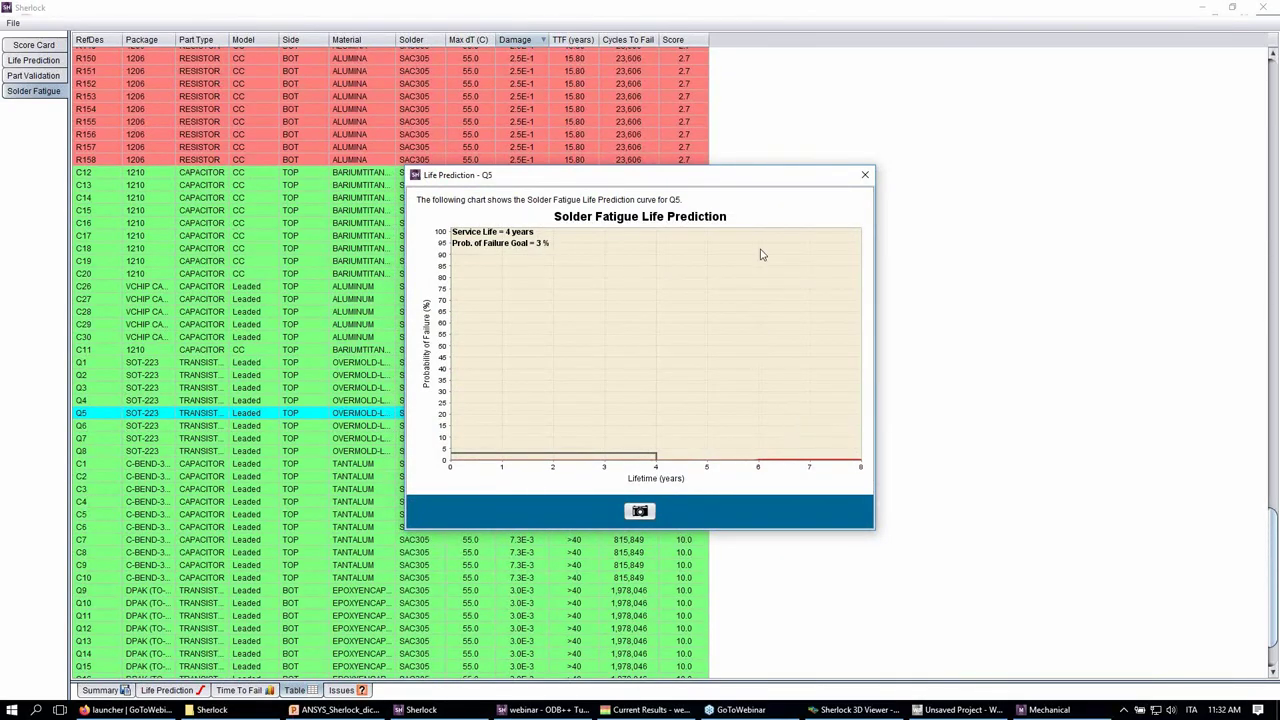
pyautogui.click(865, 178)
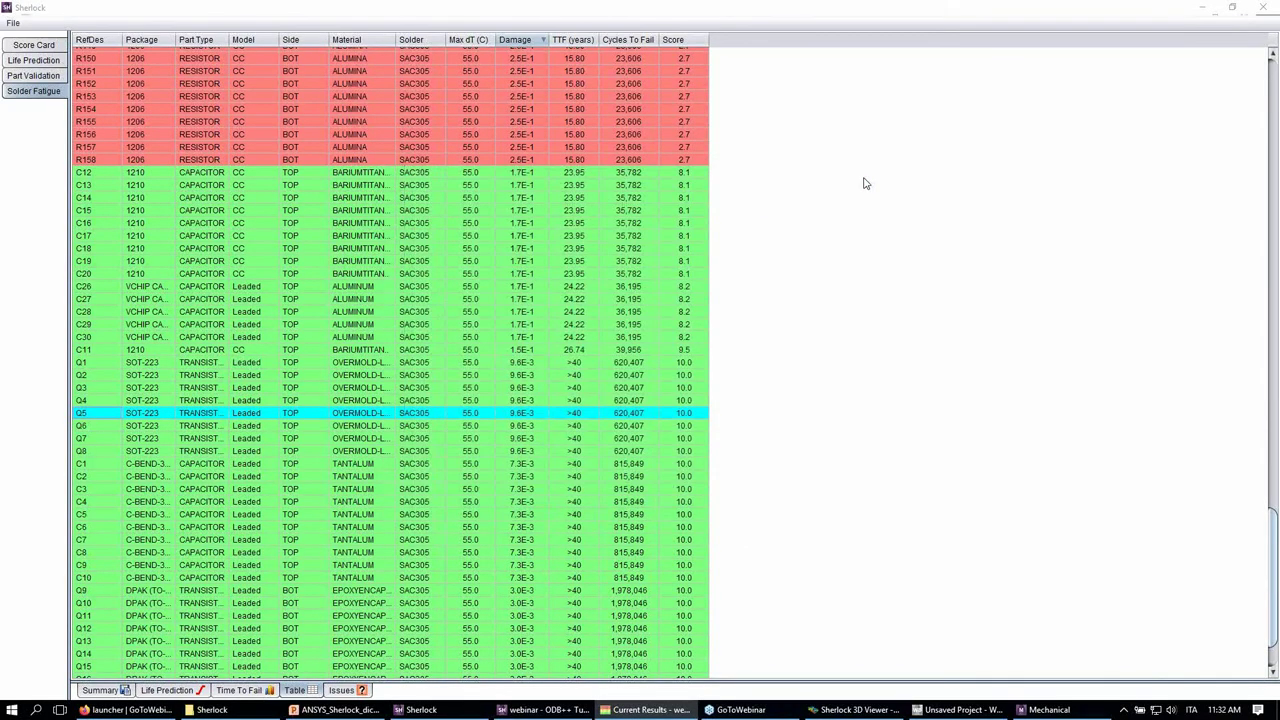
# - Put the results window away, cancel the Solder Fatigue properties without changes, and open the ODB++ Tutorial stackup
pyautogui.click(1203, 11)
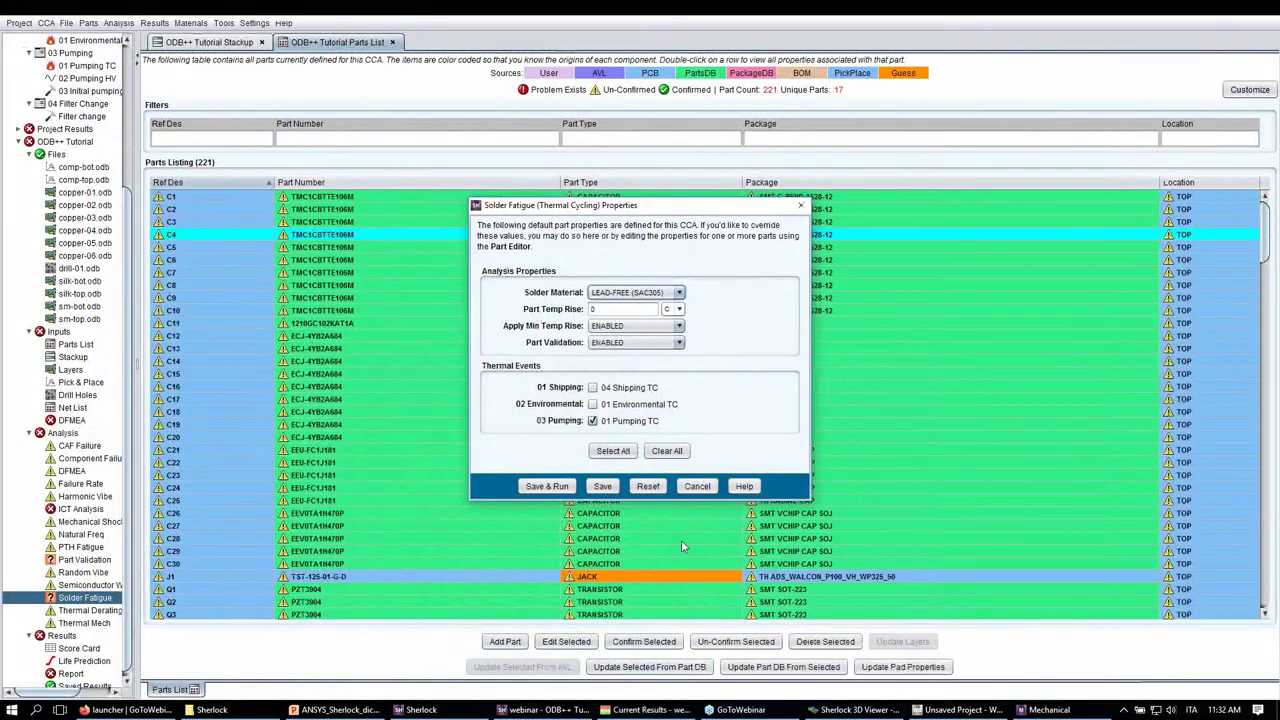
pyautogui.click(697, 487)
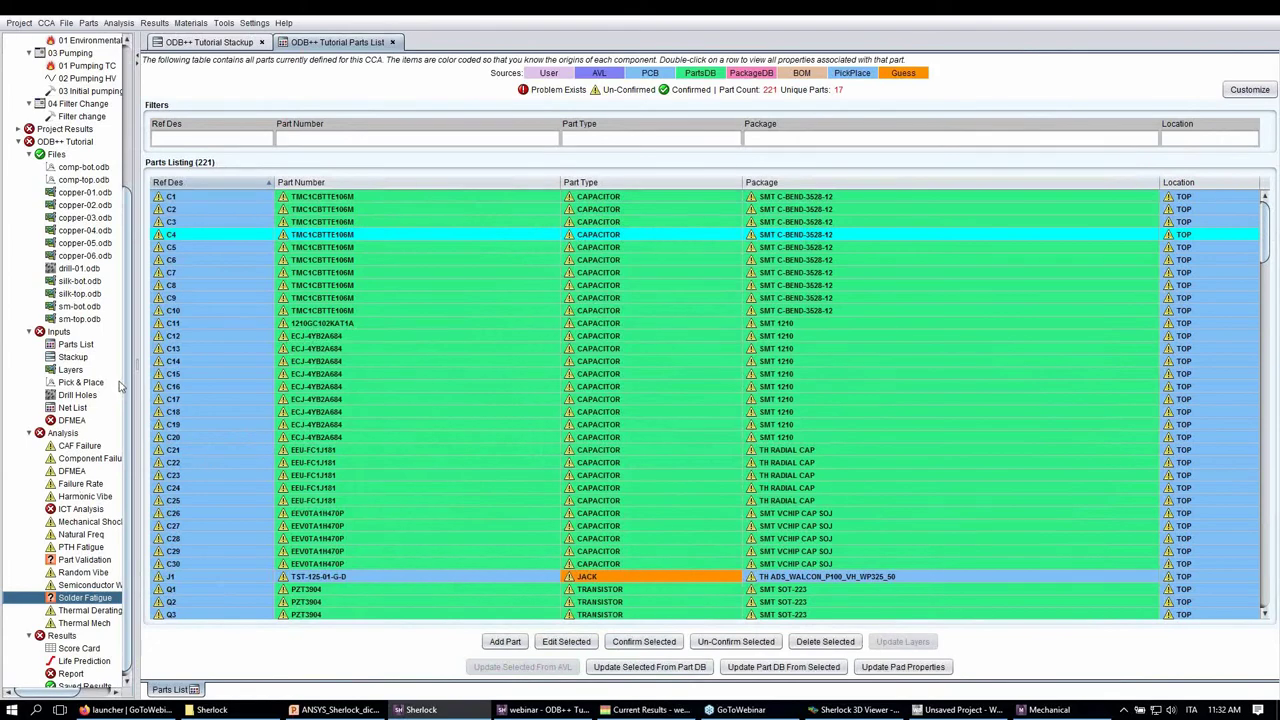
pyautogui.click(72, 357)
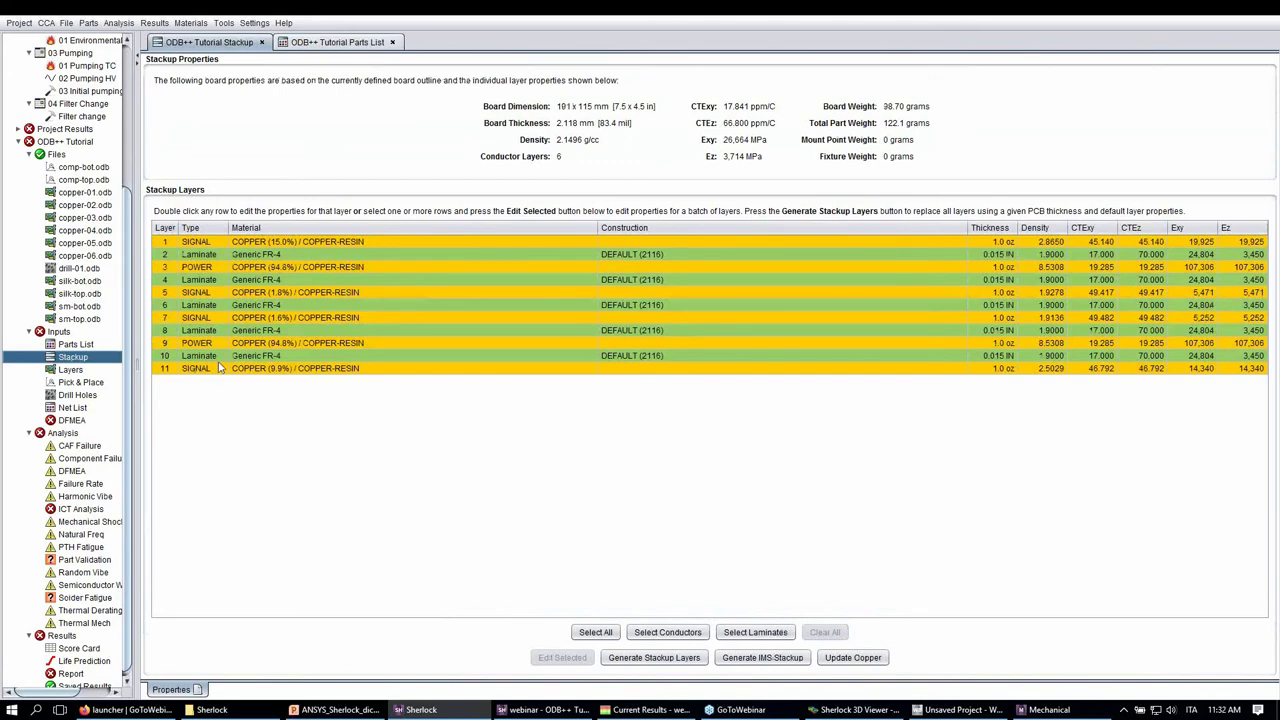
# - Set the material of all laminate layers in the stackup to Isola FR-4 370HR and save the change
pyautogui.click(756, 632)
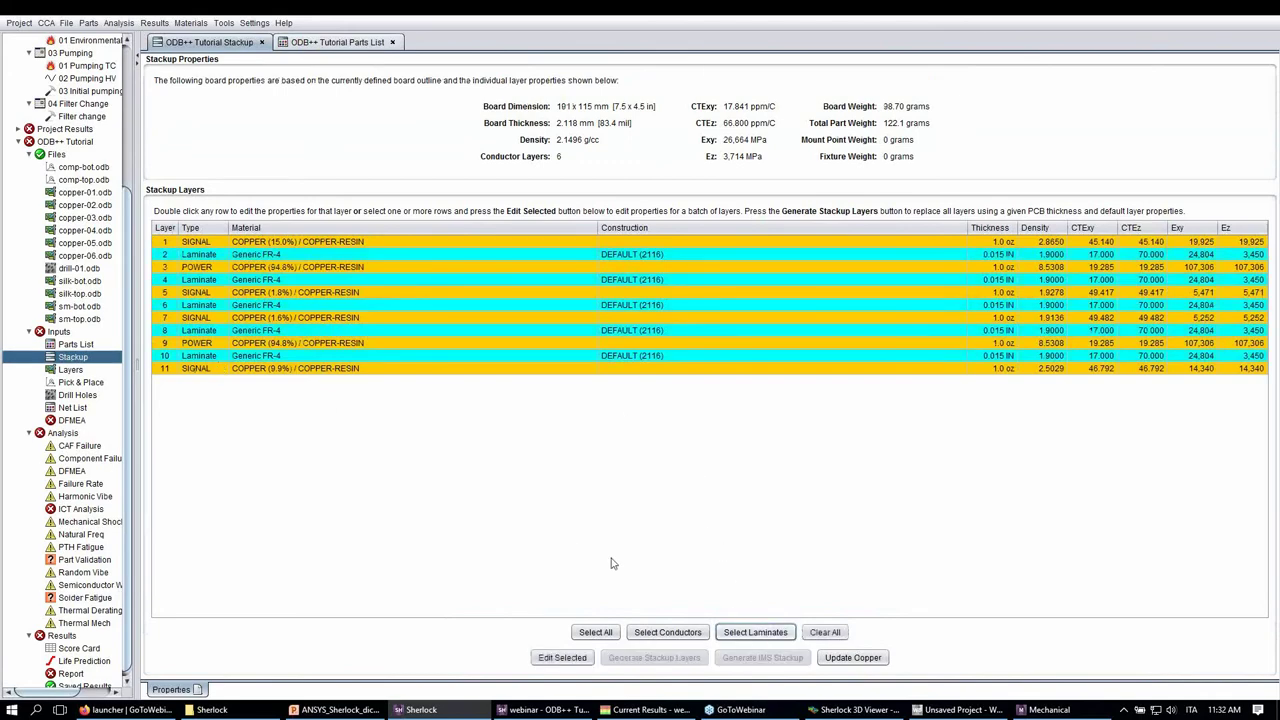
pyautogui.click(565, 658)
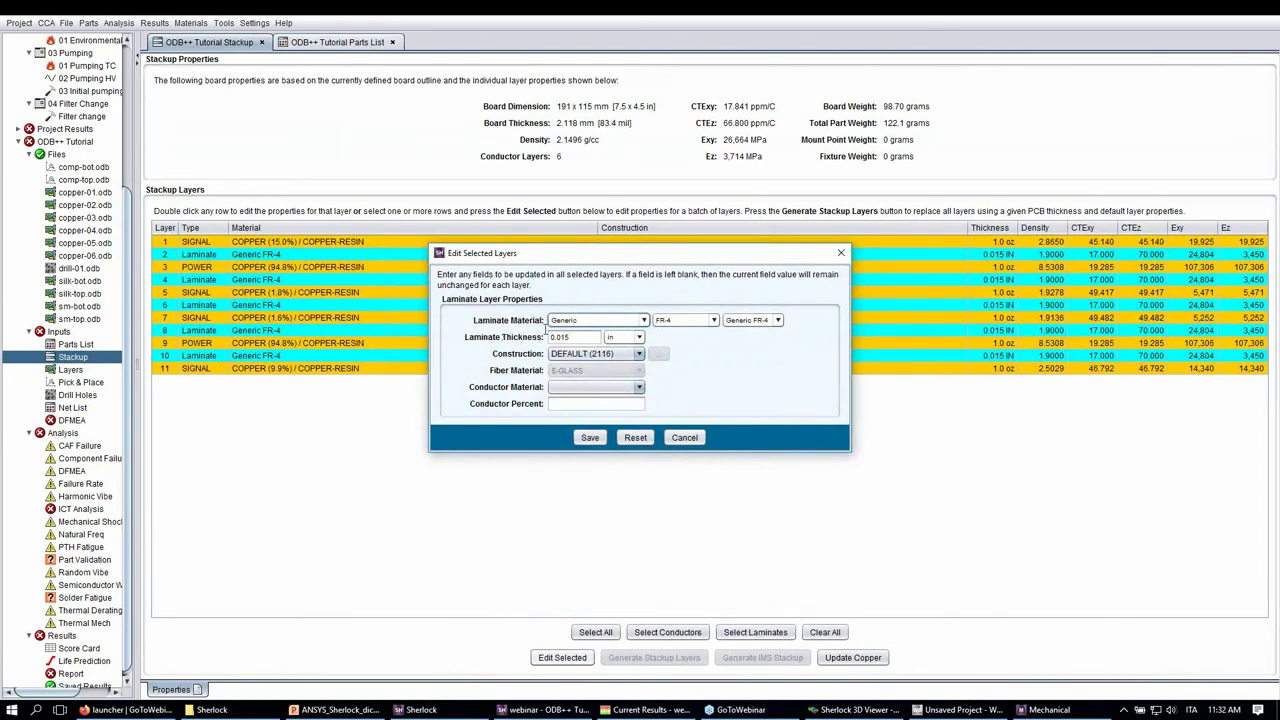
pyautogui.click(643, 322)
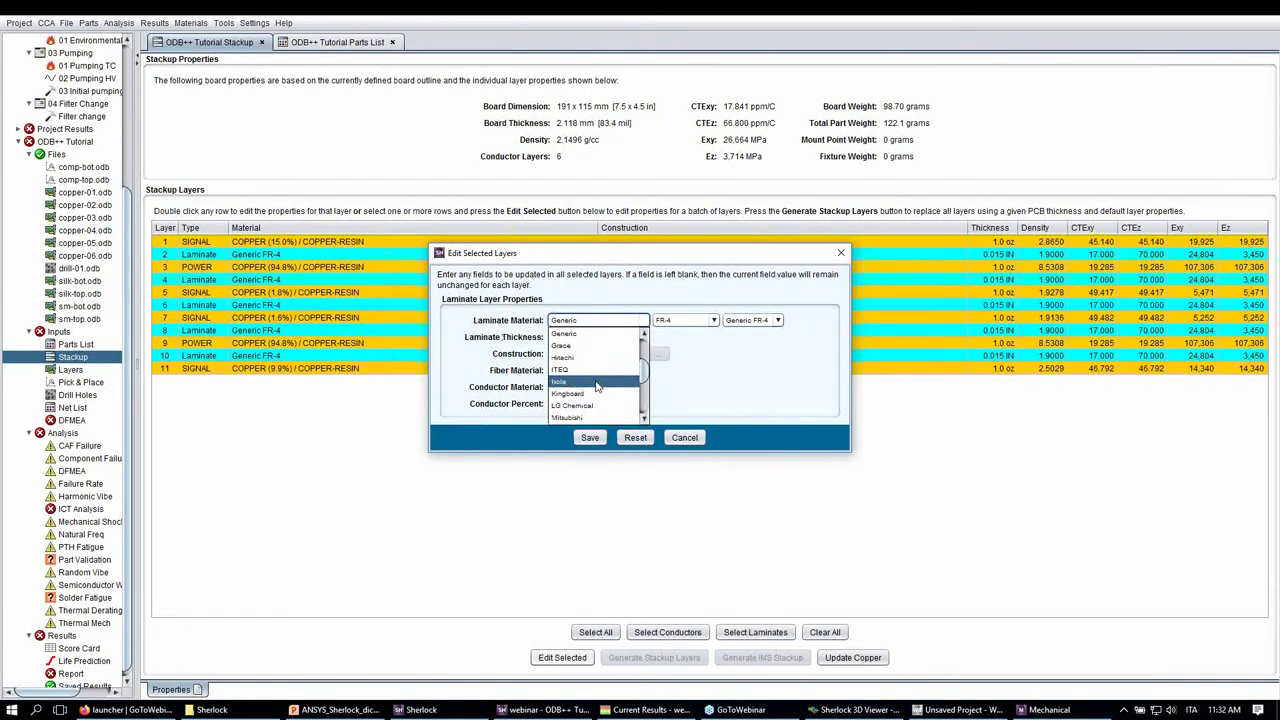
pyautogui.click(597, 383)
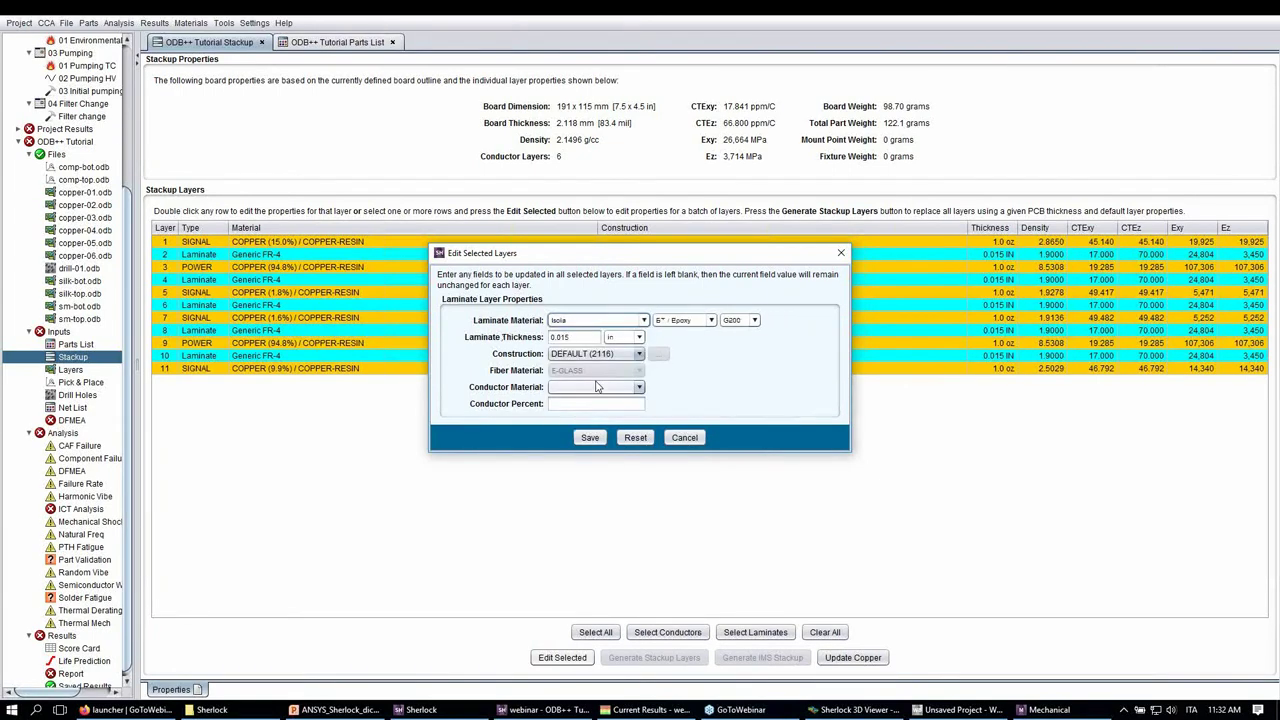
pyautogui.click(710, 321)
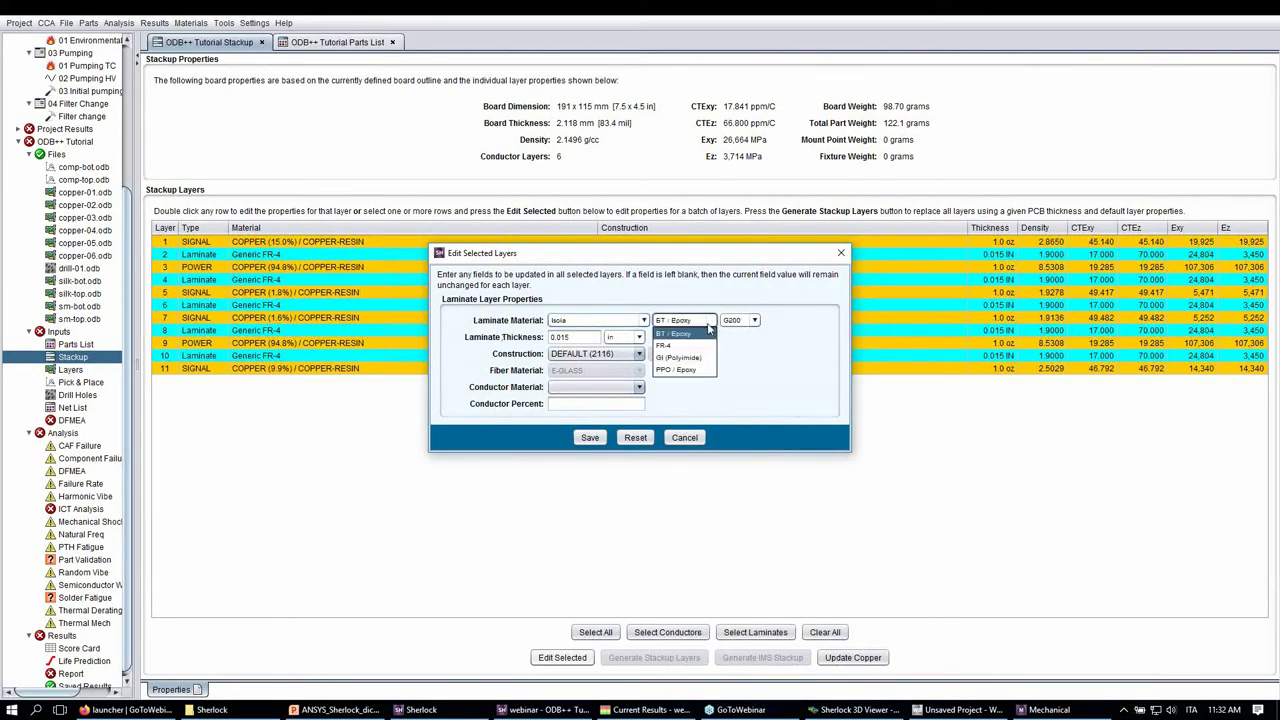
pyautogui.click(663, 345)
pyautogui.click(779, 321)
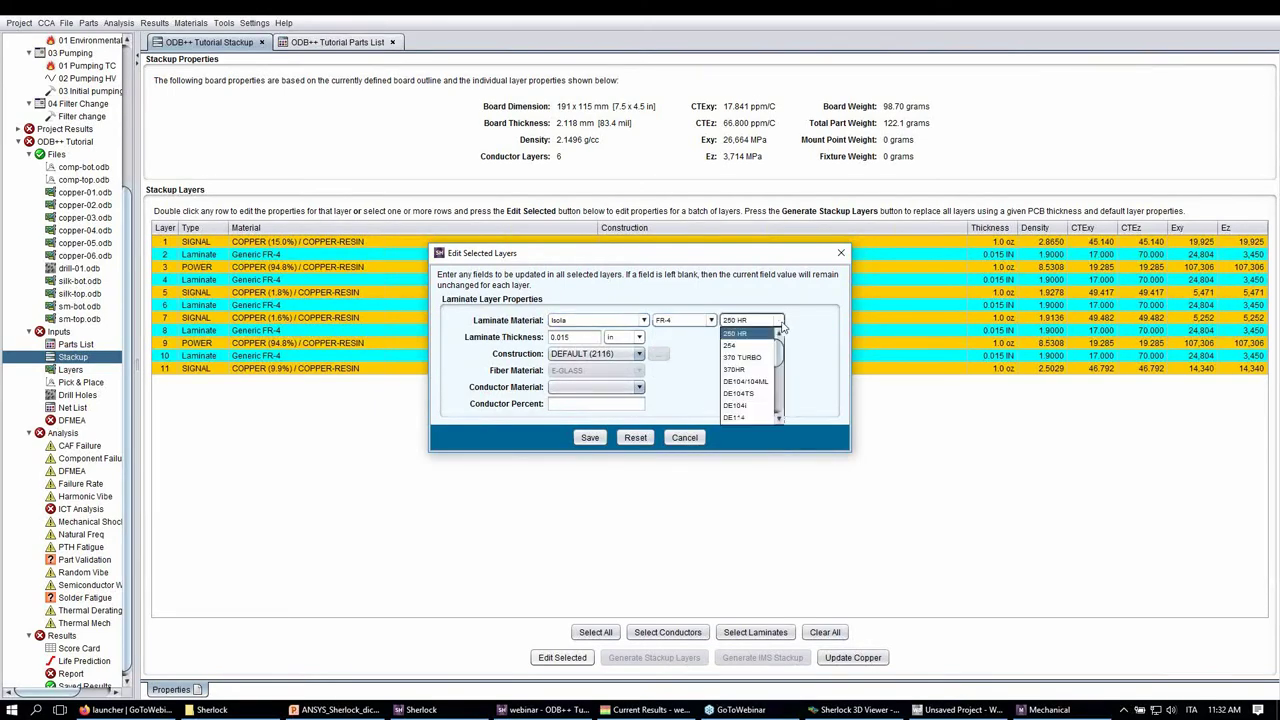
pyautogui.click(762, 370)
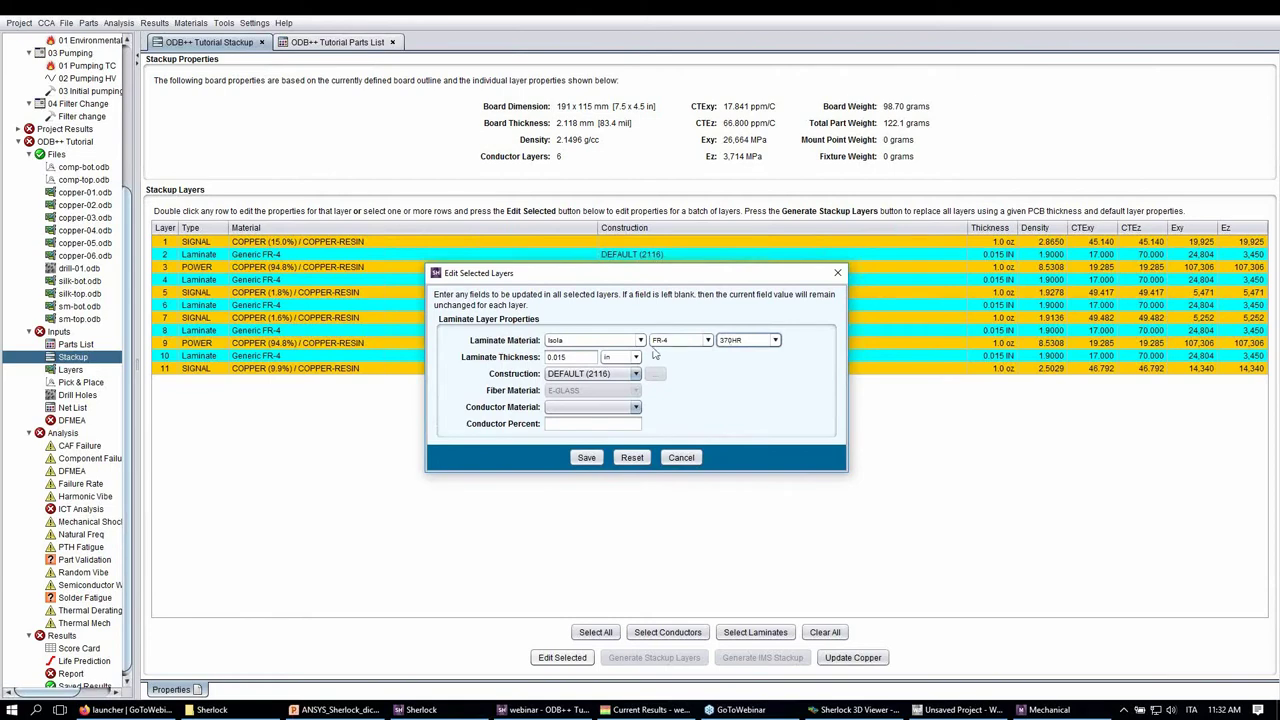
pyautogui.click(586, 458)
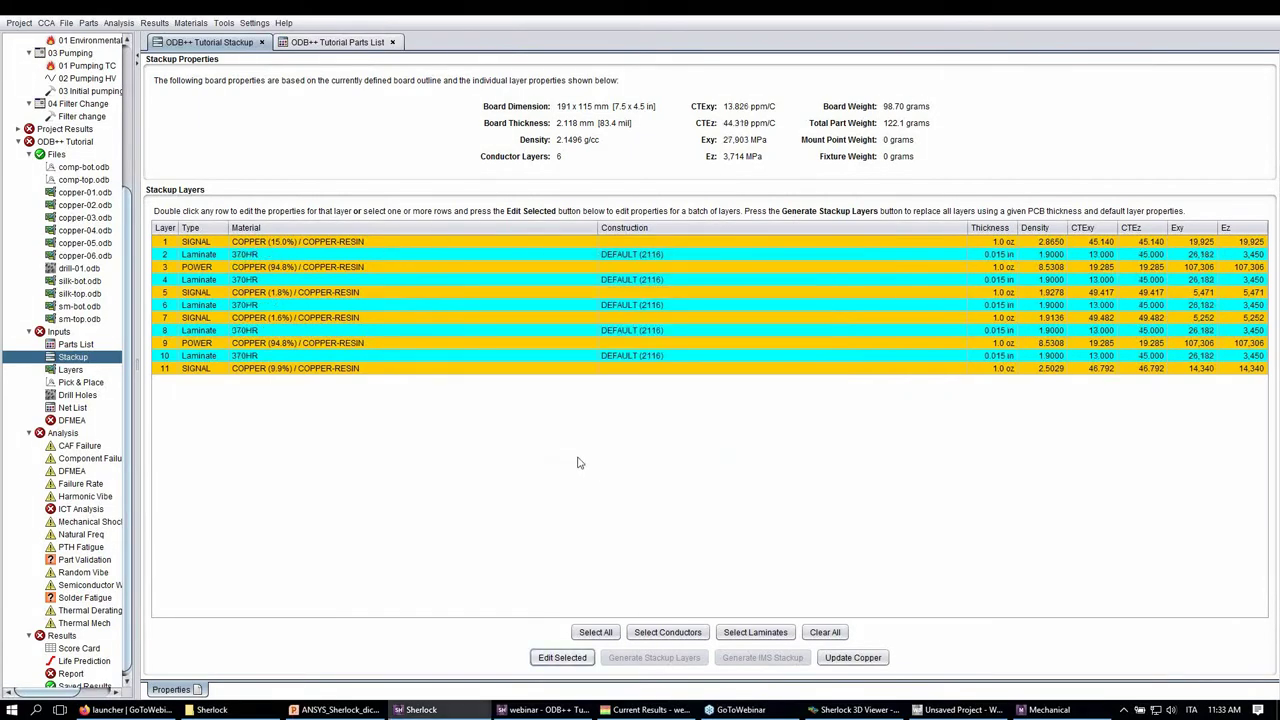
# - Rerun the Solder Fatigue analysis with LEAD-FREE (SAC305) solder and the 01 Pumping TC thermal event
pyautogui.click(88, 599)
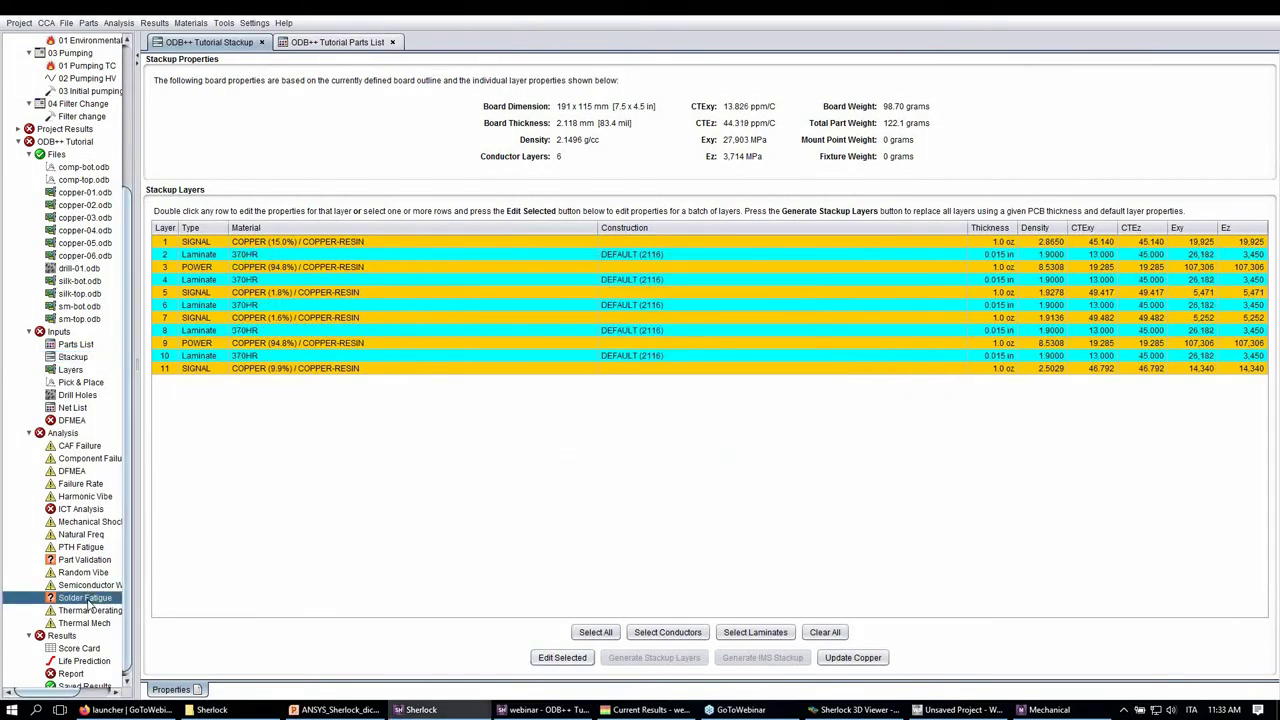
pyautogui.rightClick(89, 599)
pyautogui.click(122, 649)
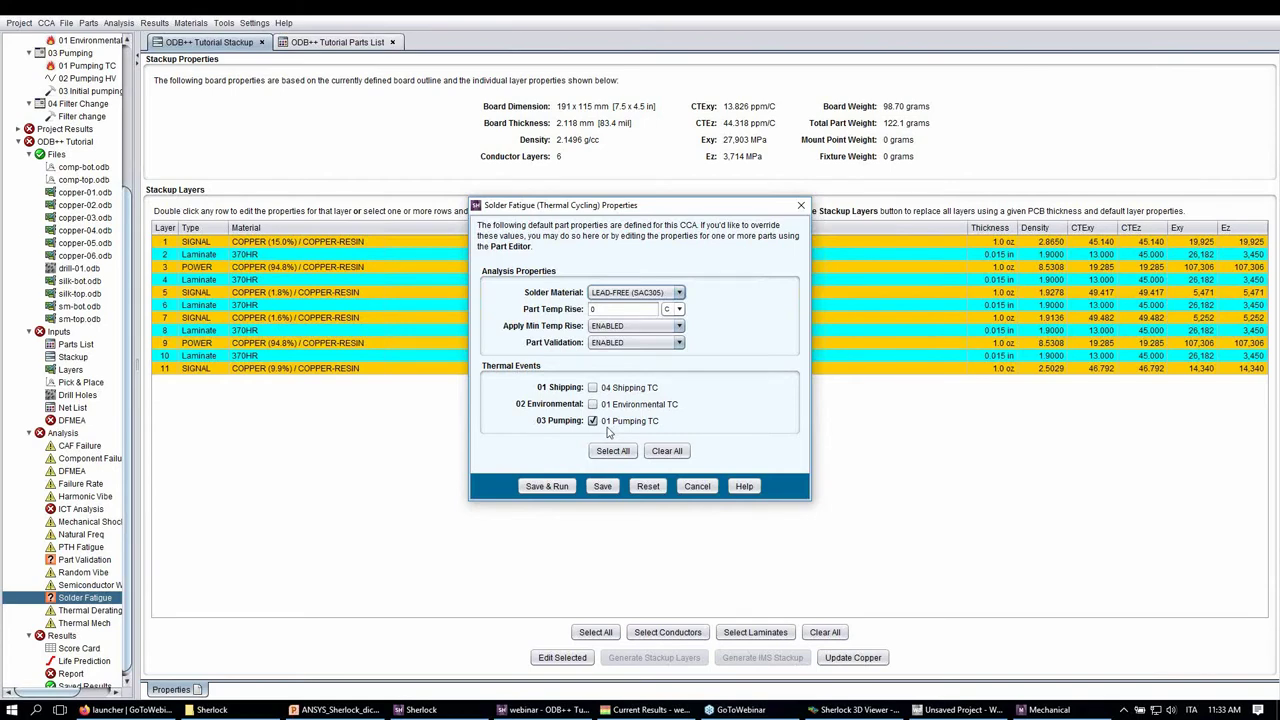
pyautogui.click(547, 486)
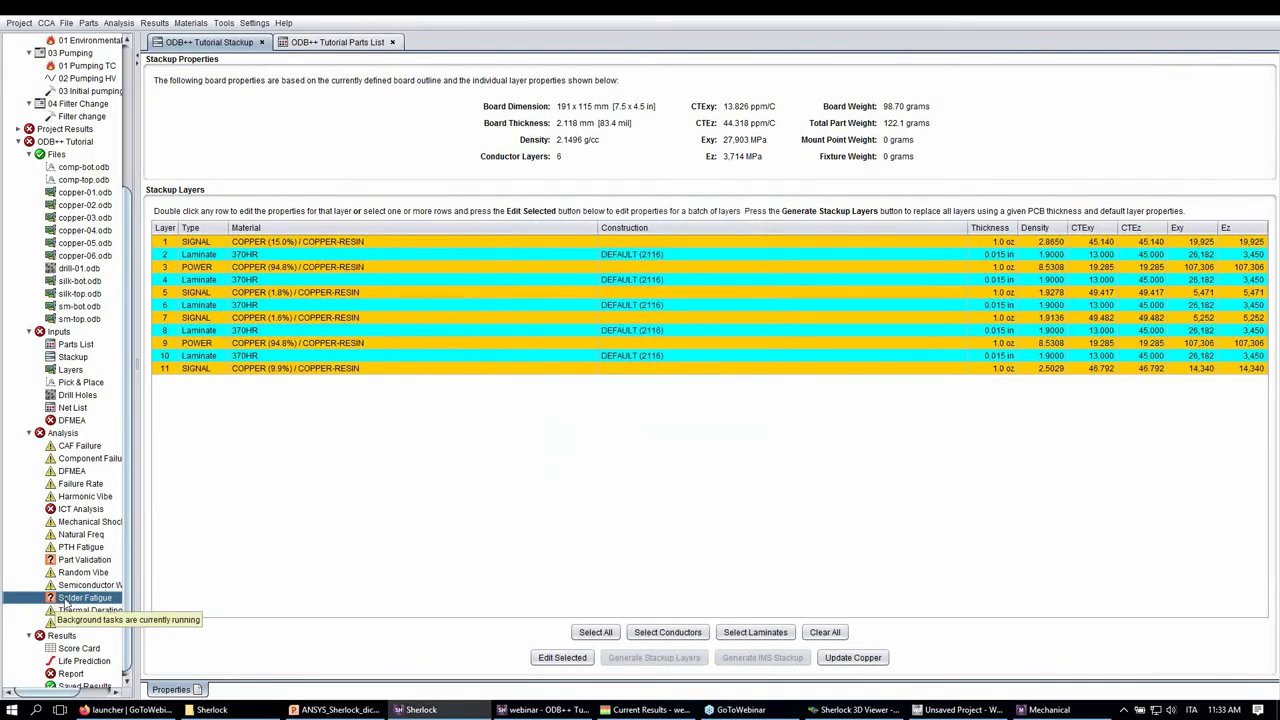
# - Review the rerun Solder Fatigue results in the component table, the life prediction curve and the time-to-failure distribution
pyautogui.rightClick(72, 600)
pyautogui.click(103, 623)
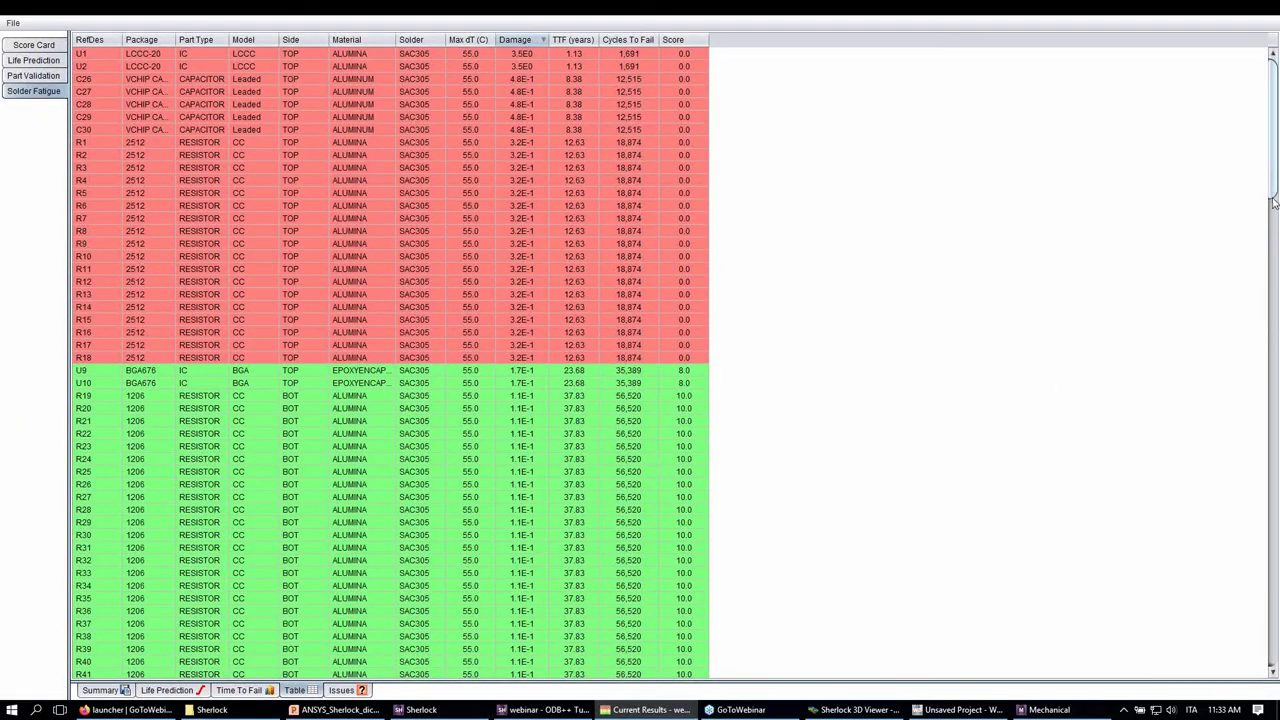
pyautogui.scroll(-4, 1274, 232)
pyautogui.moveTo(1274, 228); pyautogui.dragTo(1274, 185)
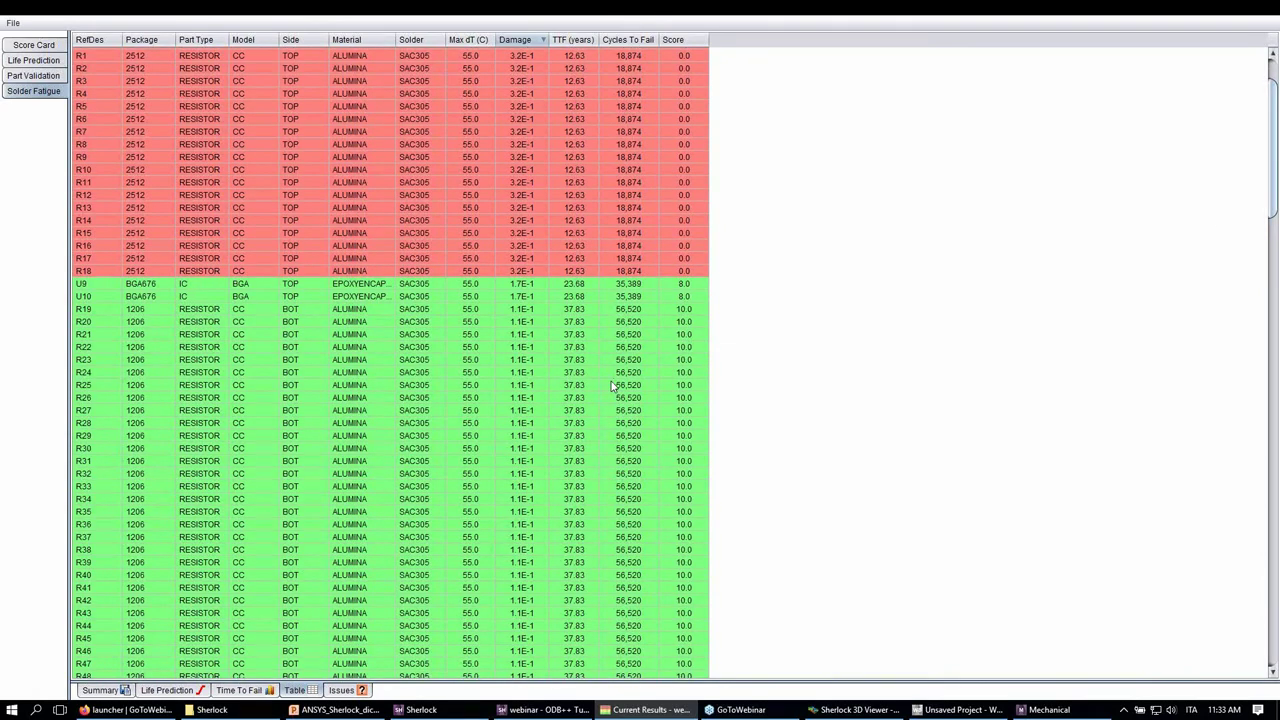
pyautogui.click(178, 692)
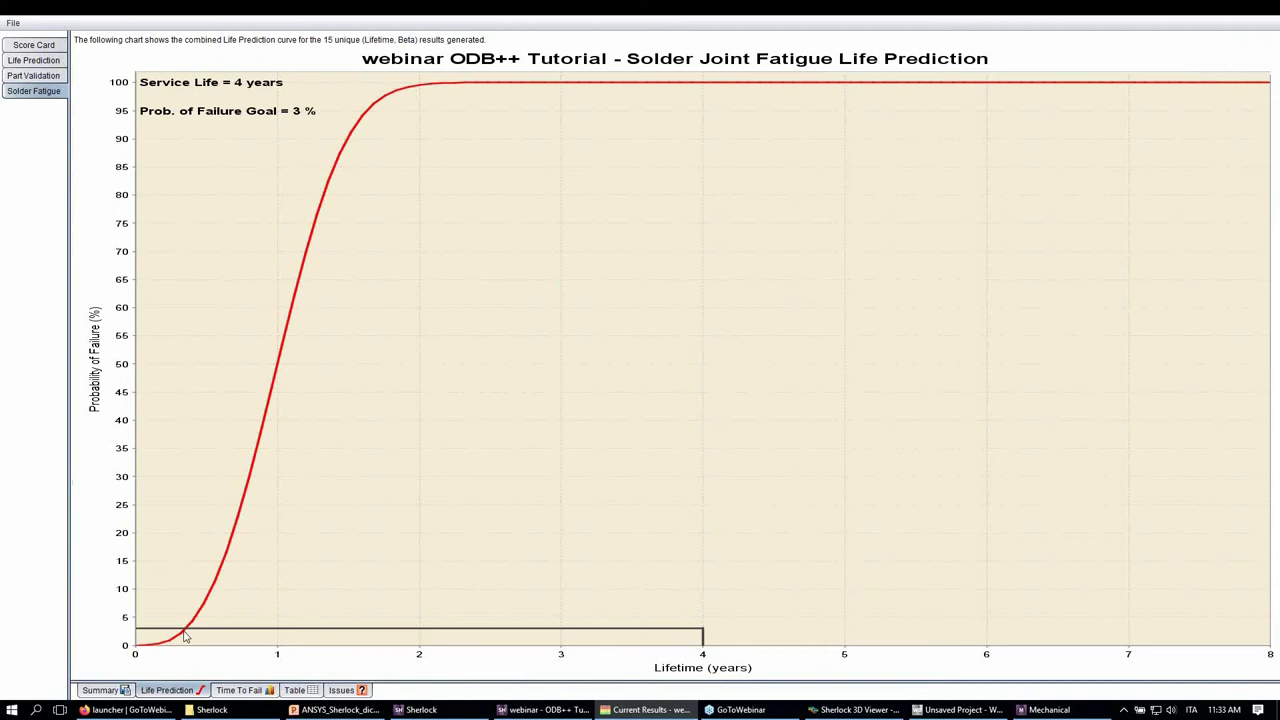
pyautogui.click(302, 691)
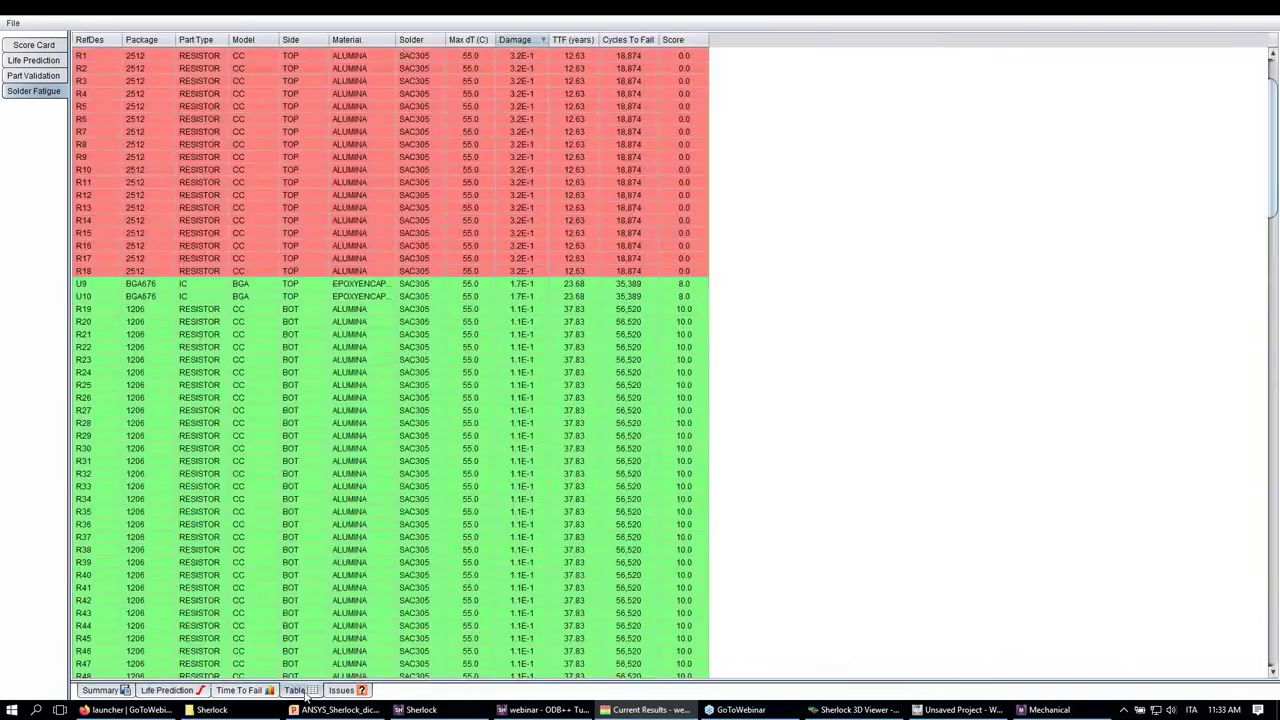
pyautogui.click(252, 691)
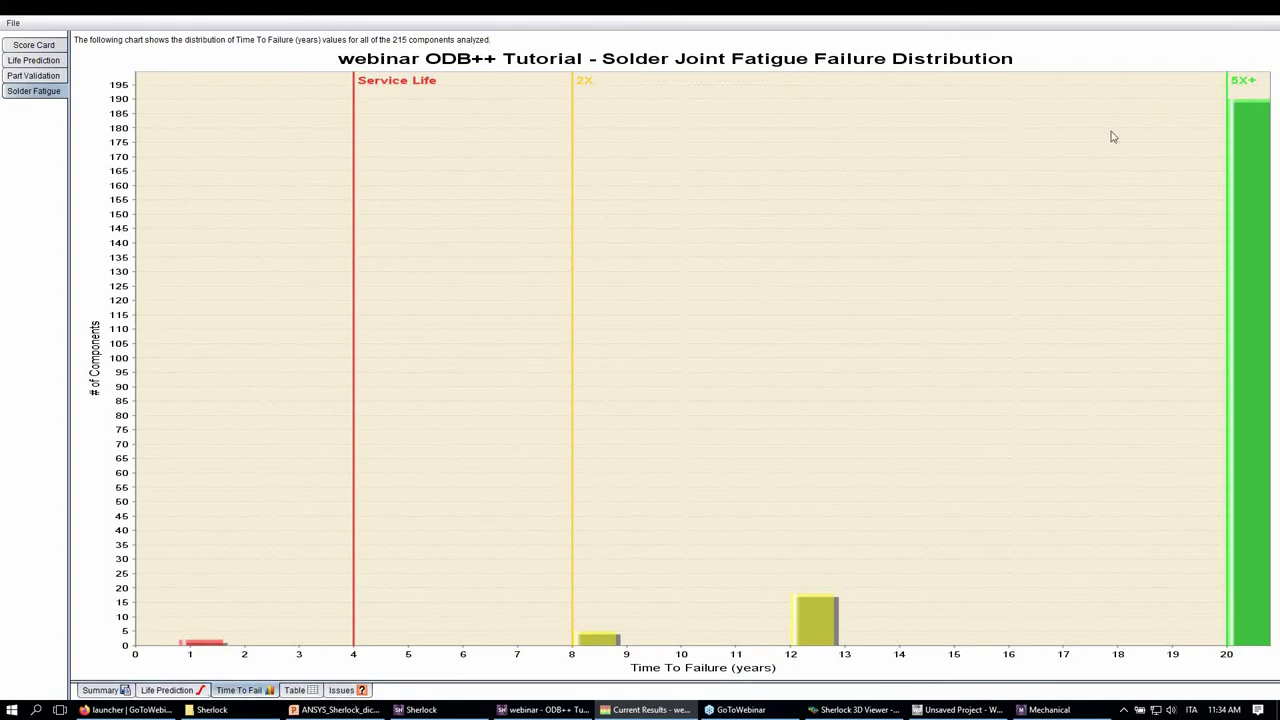
# - Put the results window away and look at copper layers 01 and 02 in the board's layer viewer
pyautogui.click(1210, 15)
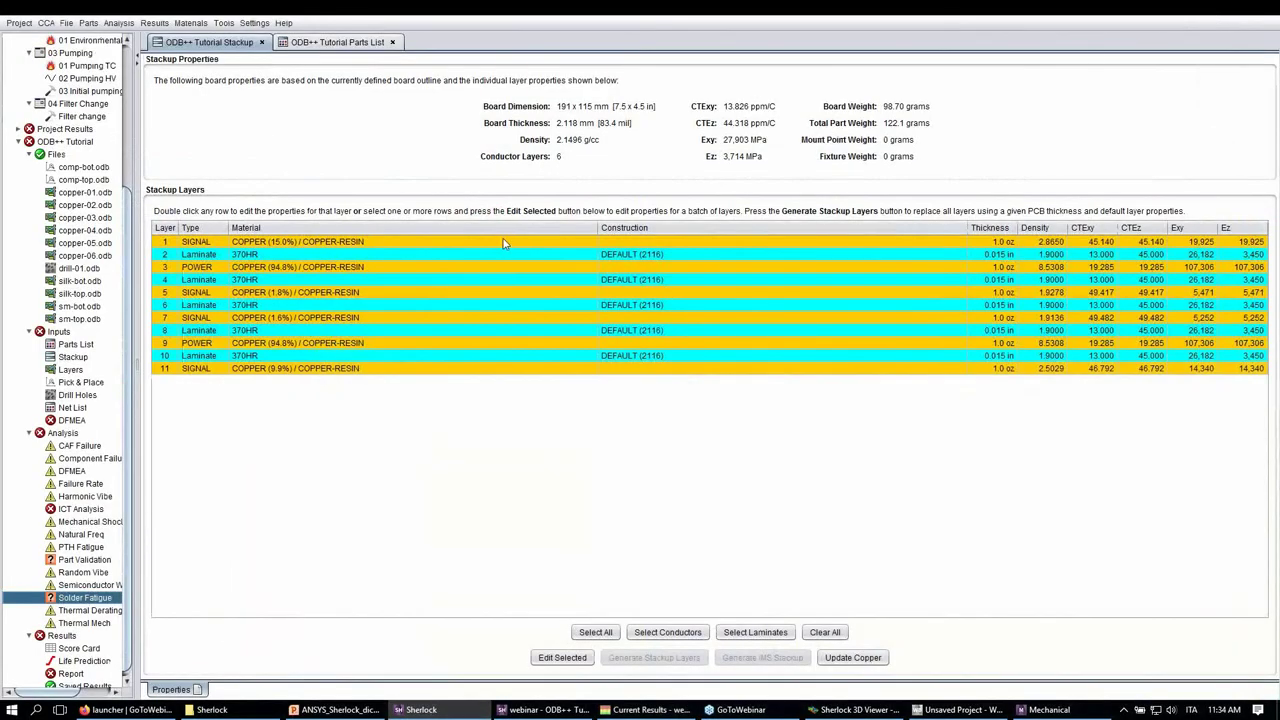
pyautogui.click(545, 709)
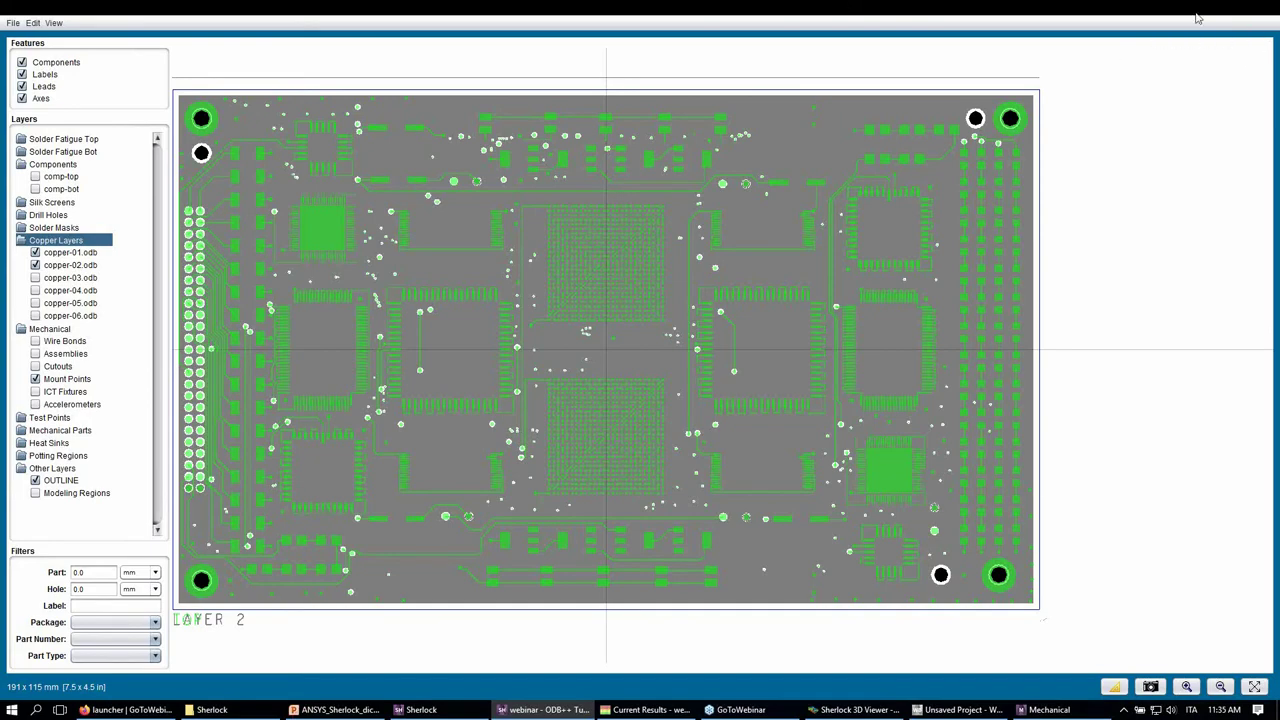
pyautogui.click(1266, 8)
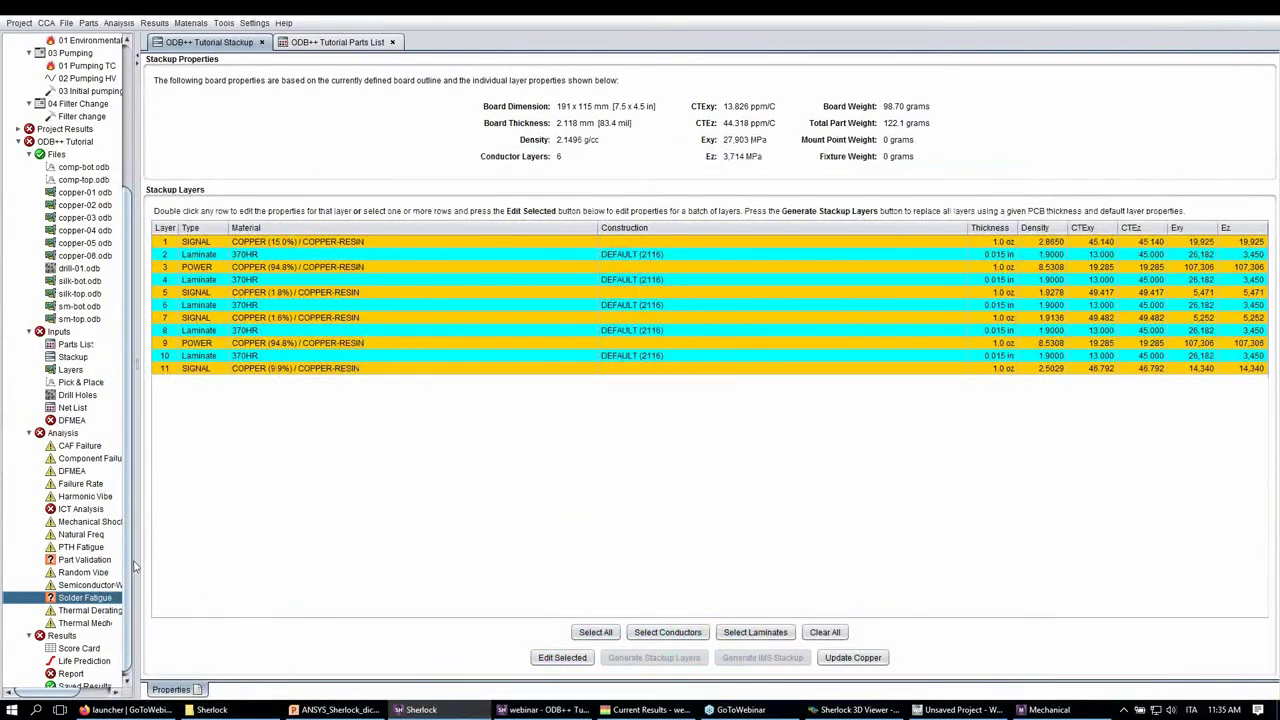
# - Run the Natural Freq analysis with a merged mesh, uniform PCB model and First Order elements
pyautogui.rightClick(90, 536)
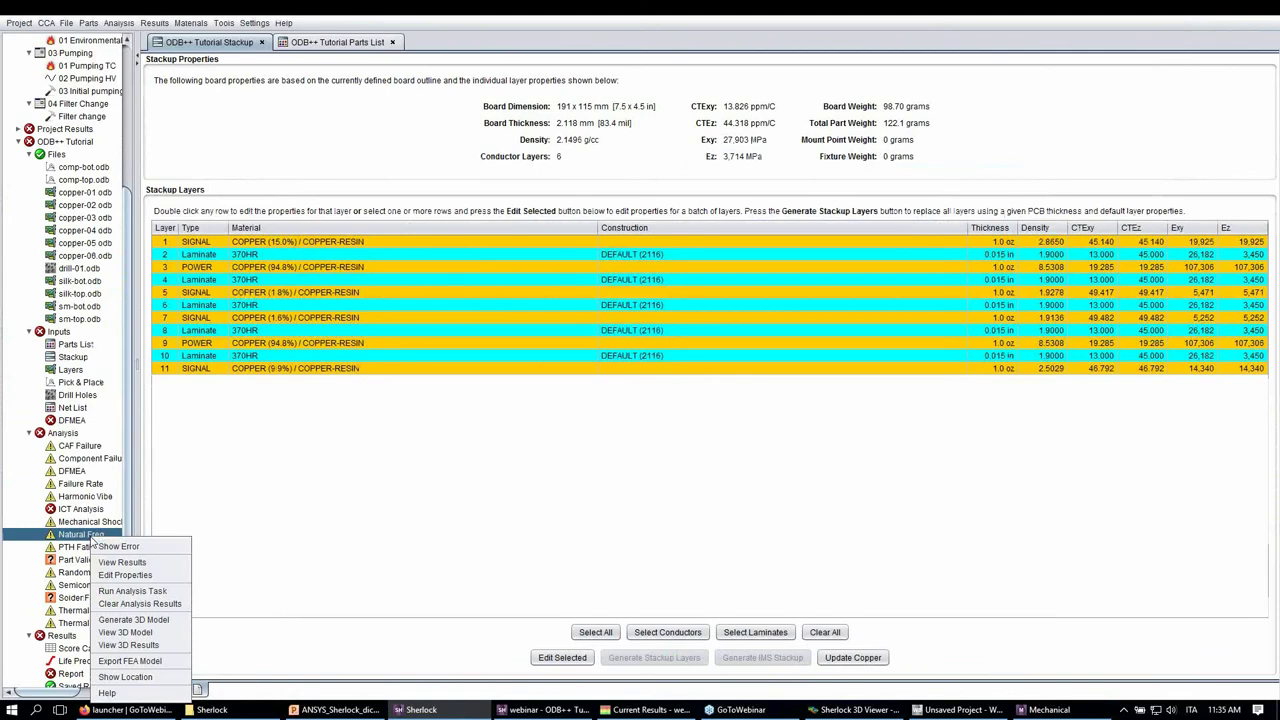
pyautogui.click(138, 594)
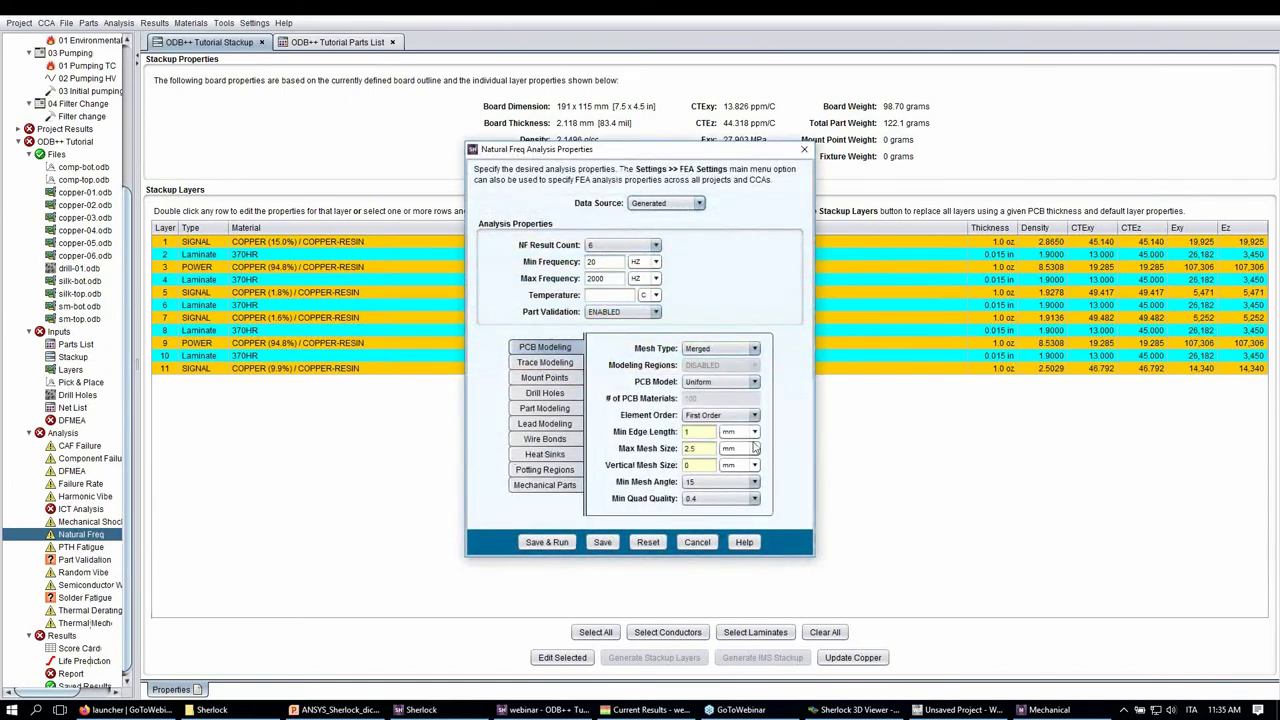
pyautogui.click(720, 415)
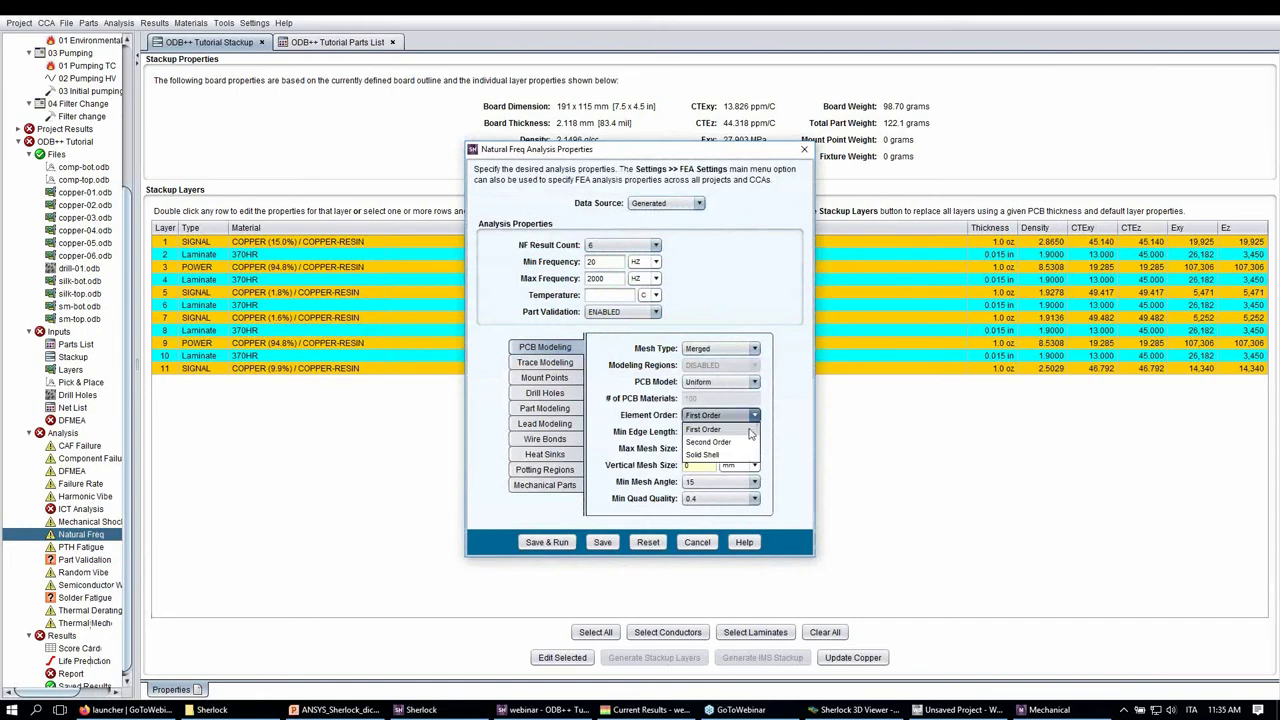
pyautogui.click(750, 430)
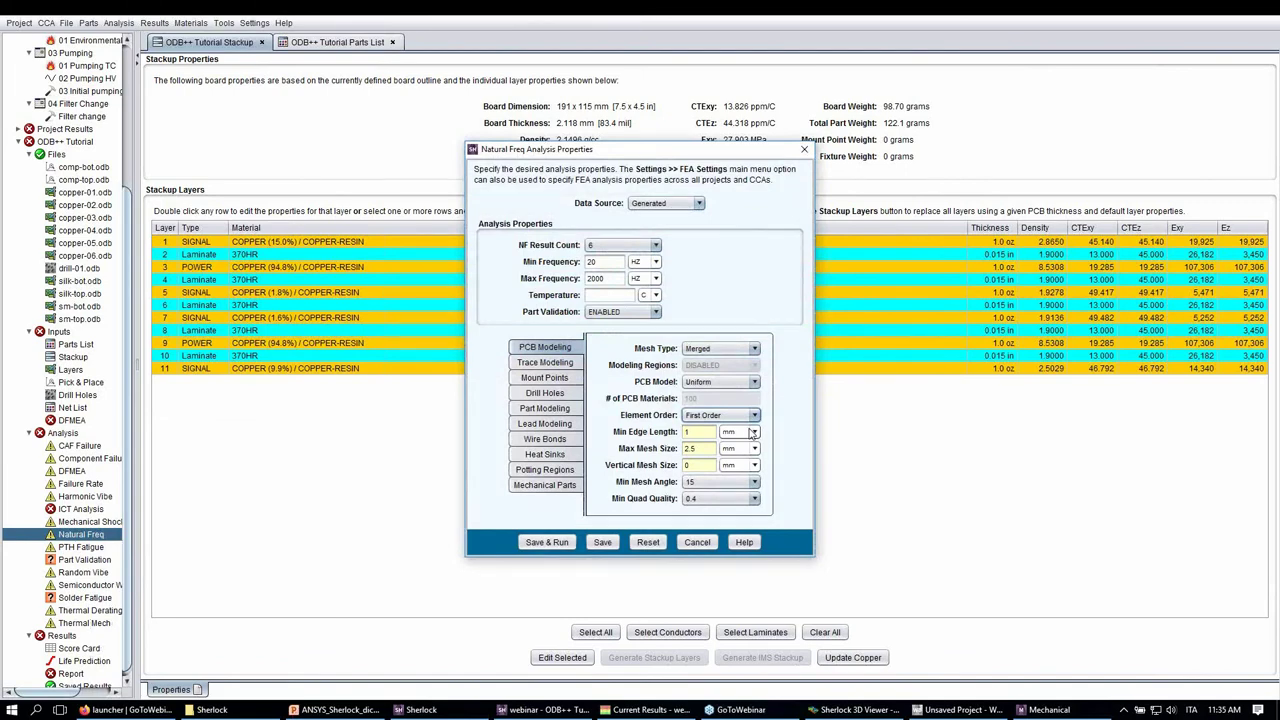
pyautogui.click(552, 543)
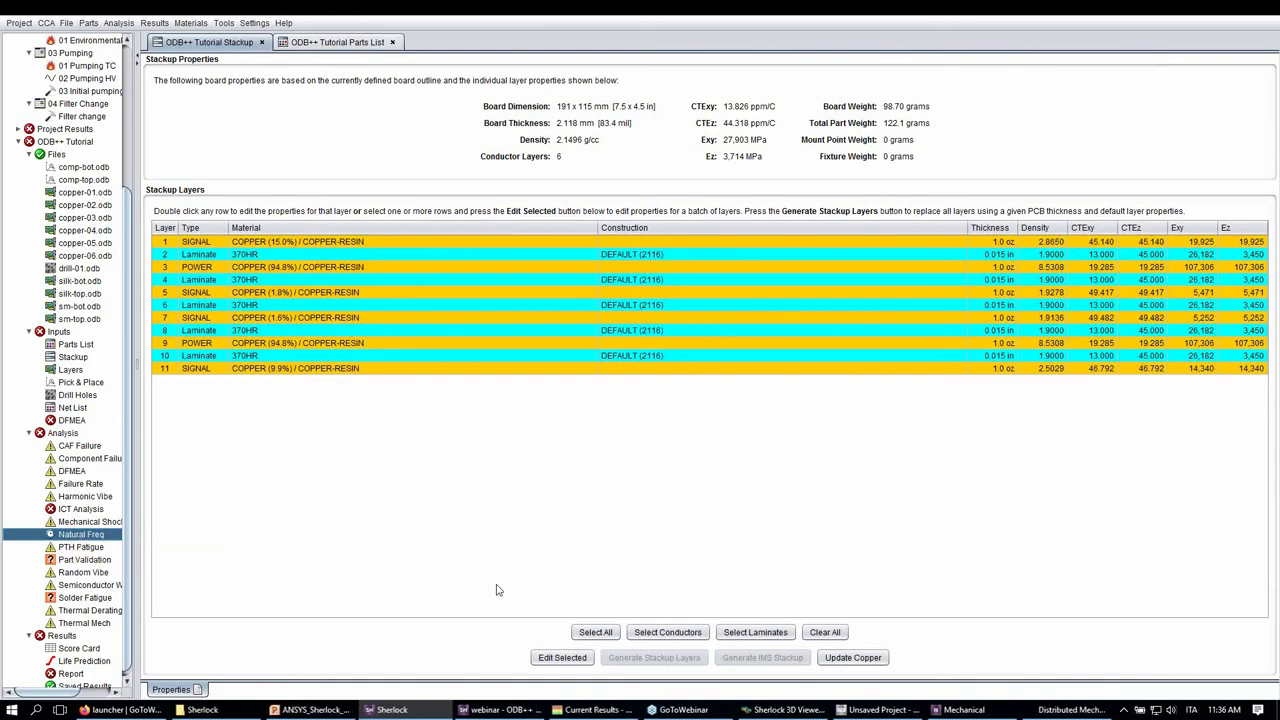
# - Switch through Workbench to Mechanical and inspect the imported board model and its list of component bodies
pyautogui.click(866, 710)
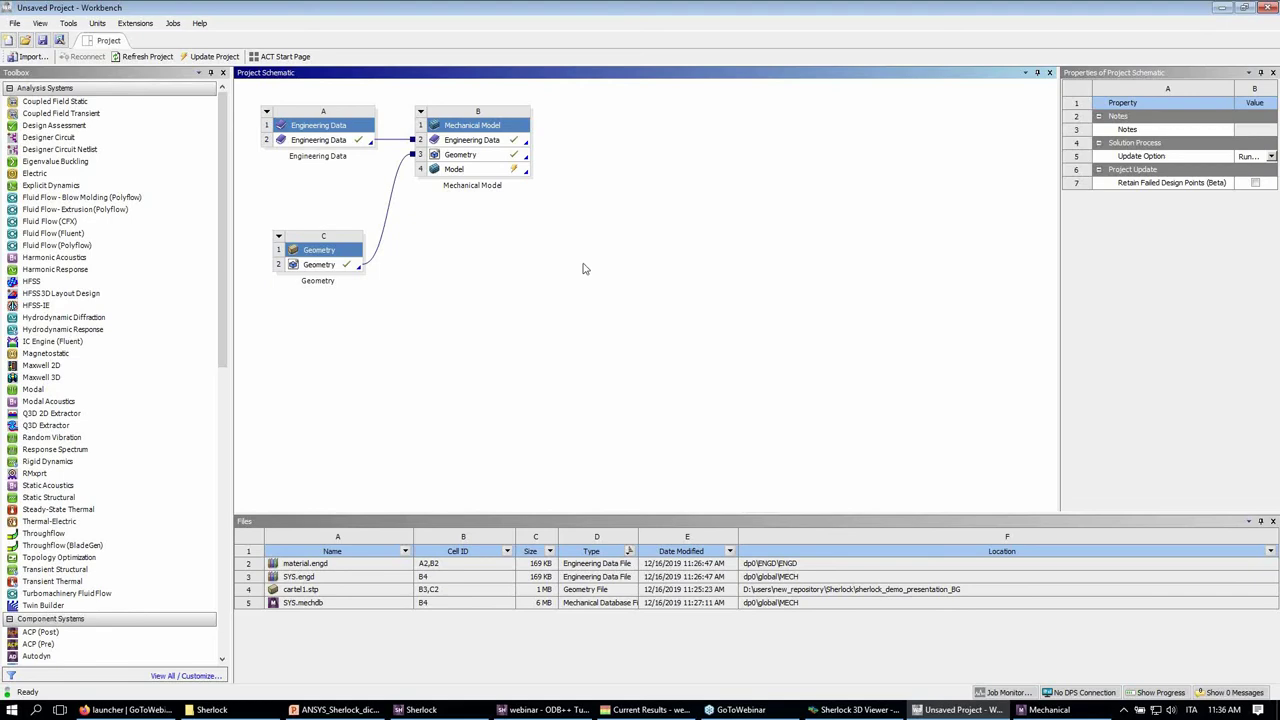
pyautogui.click(1045, 710)
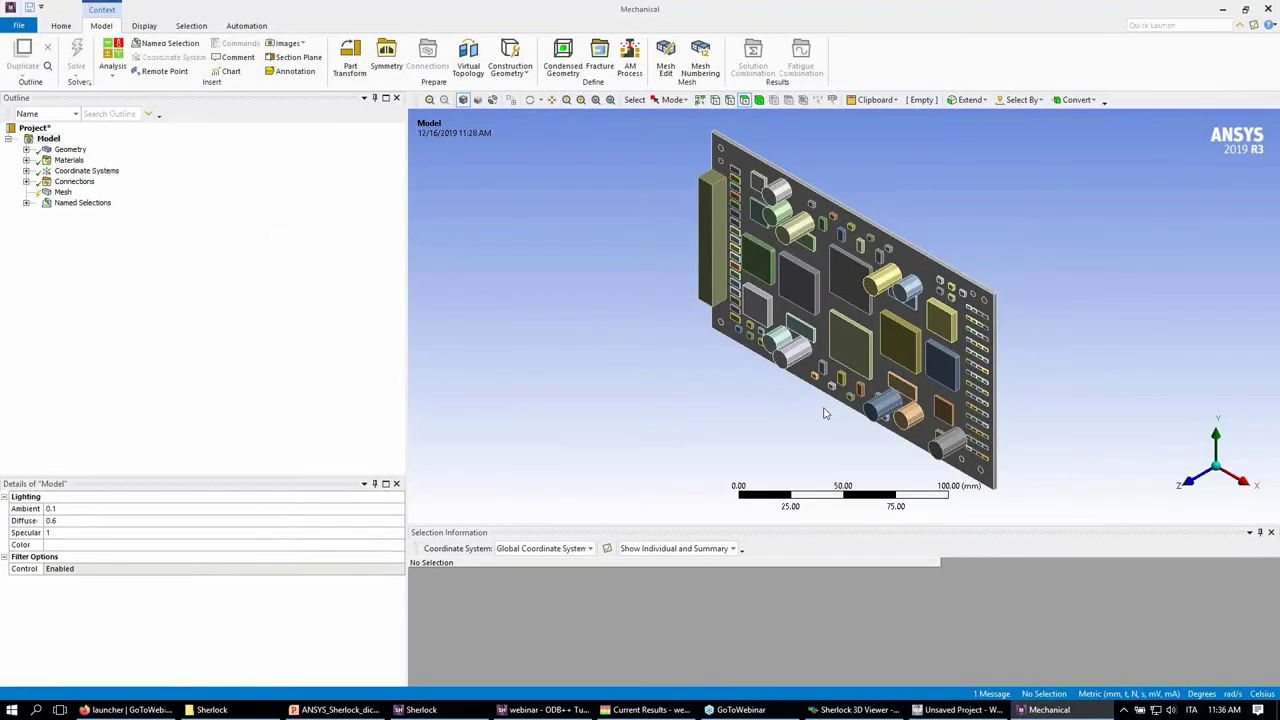
pyautogui.moveTo(850, 395); pyautogui.dragTo(1000, 288)
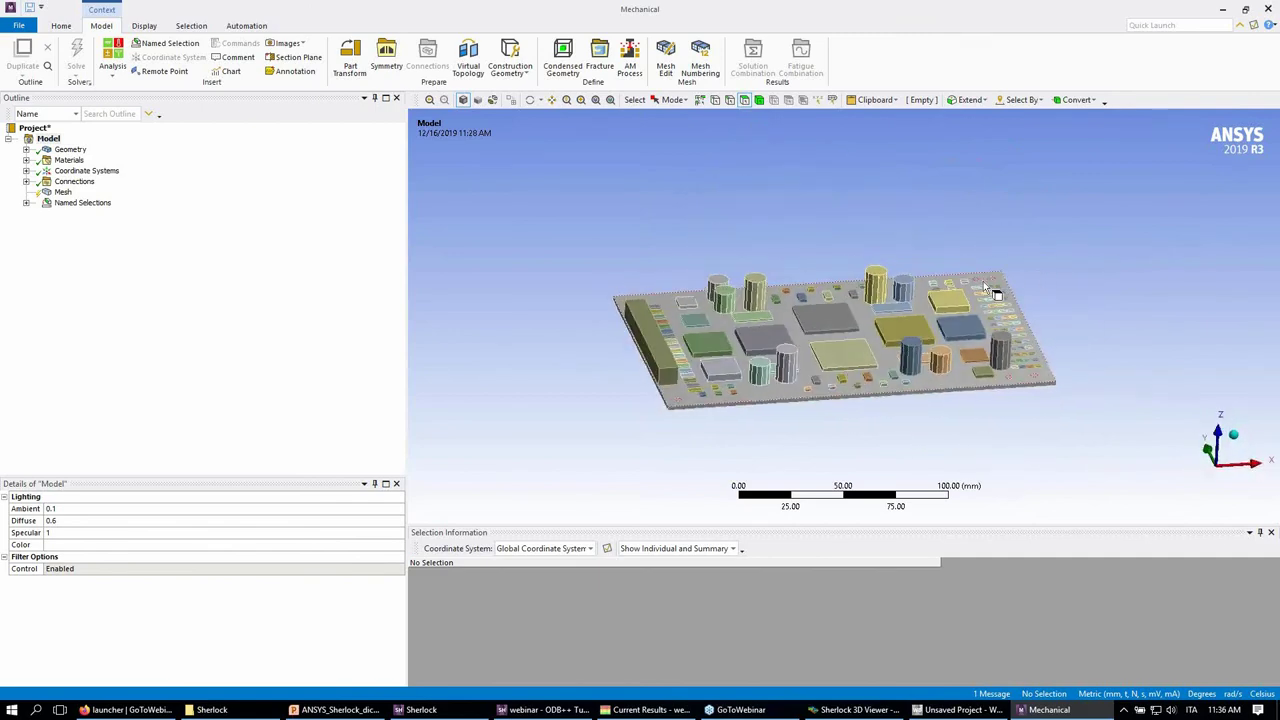
pyautogui.scroll(2, 860, 338)
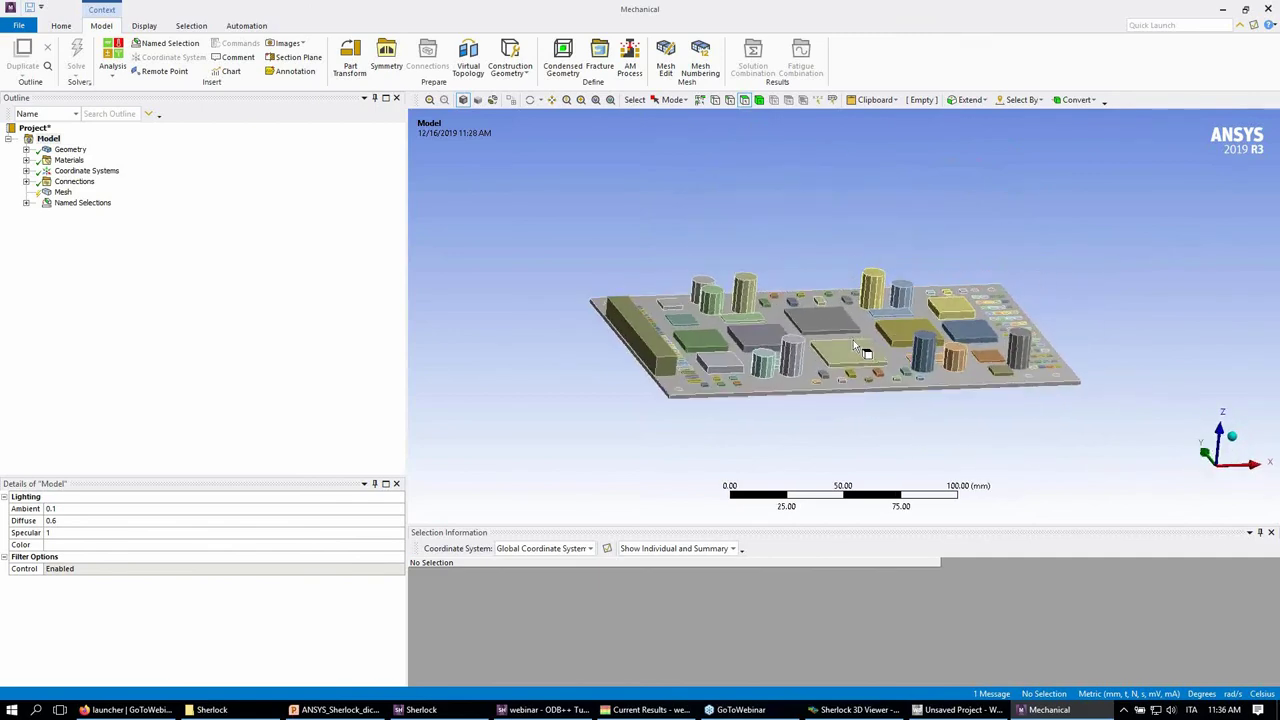
pyautogui.click(26, 149)
pyautogui.moveTo(400, 167); pyautogui.dragTo(400, 462)
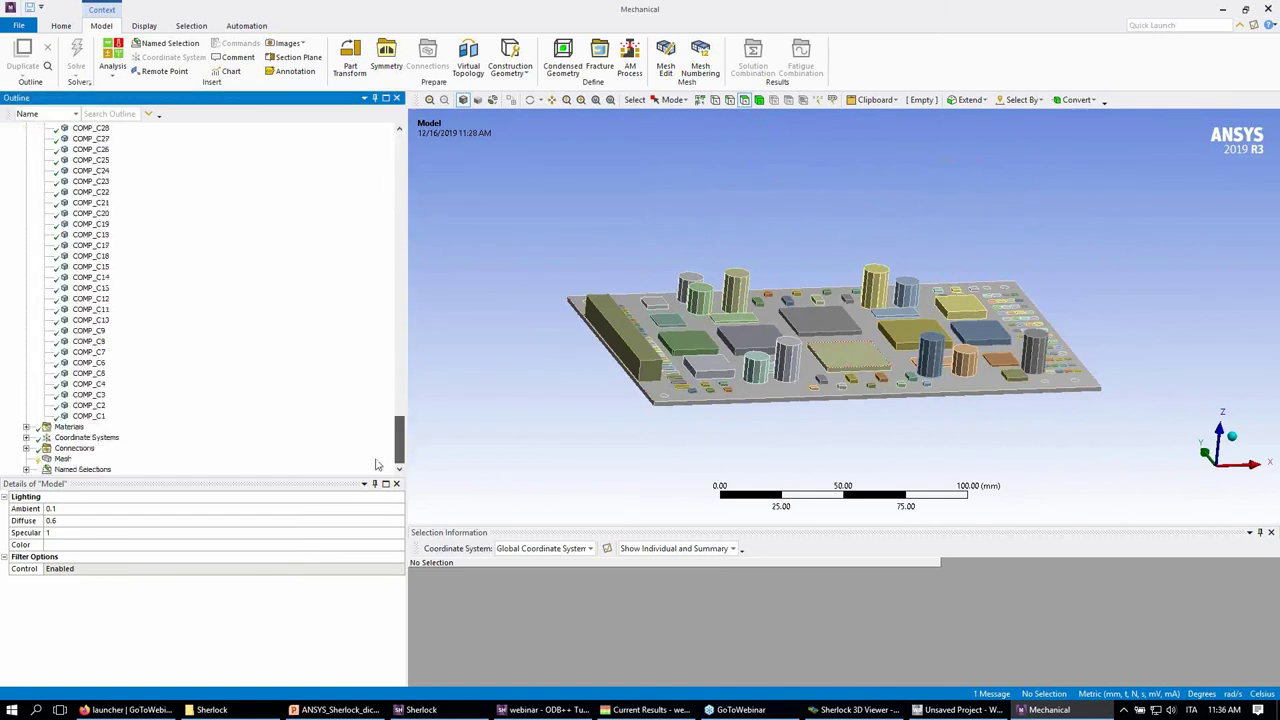
# - Examine the properties of the imported materials PM0008 and PM0005 in the Mechanical model
pyautogui.click(26, 427)
pyautogui.click(86, 331)
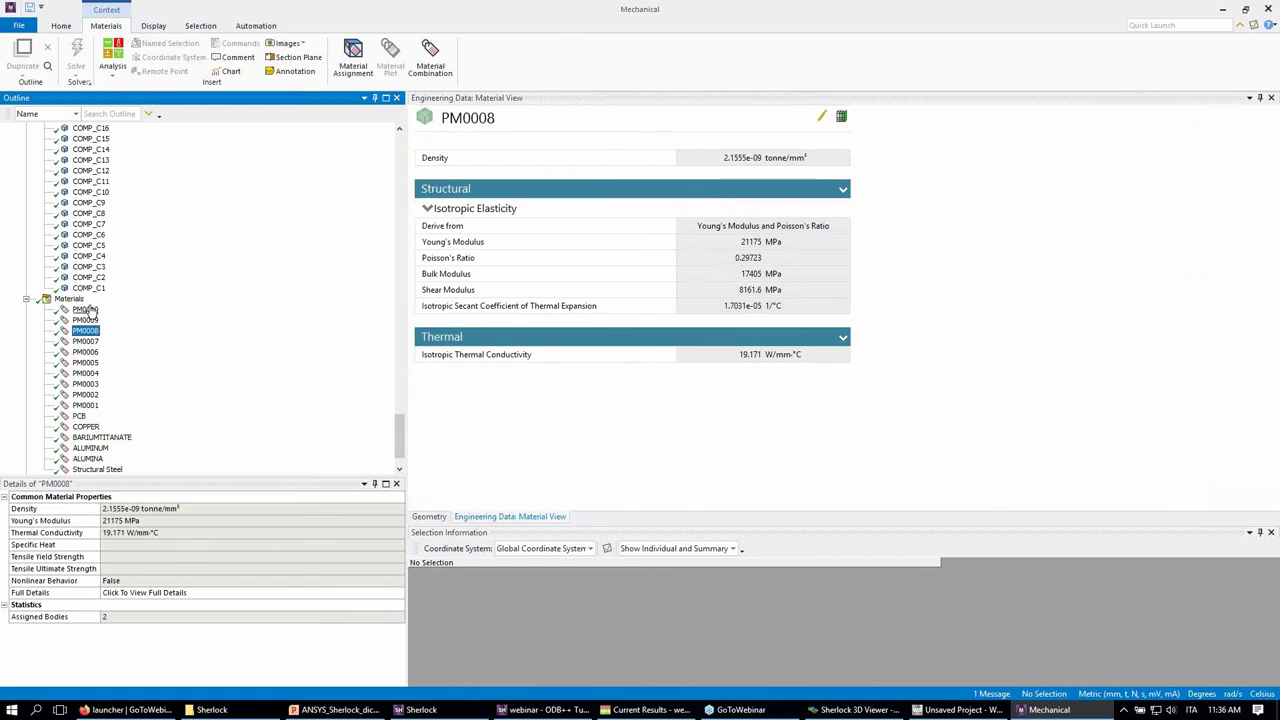
pyautogui.click(82, 363)
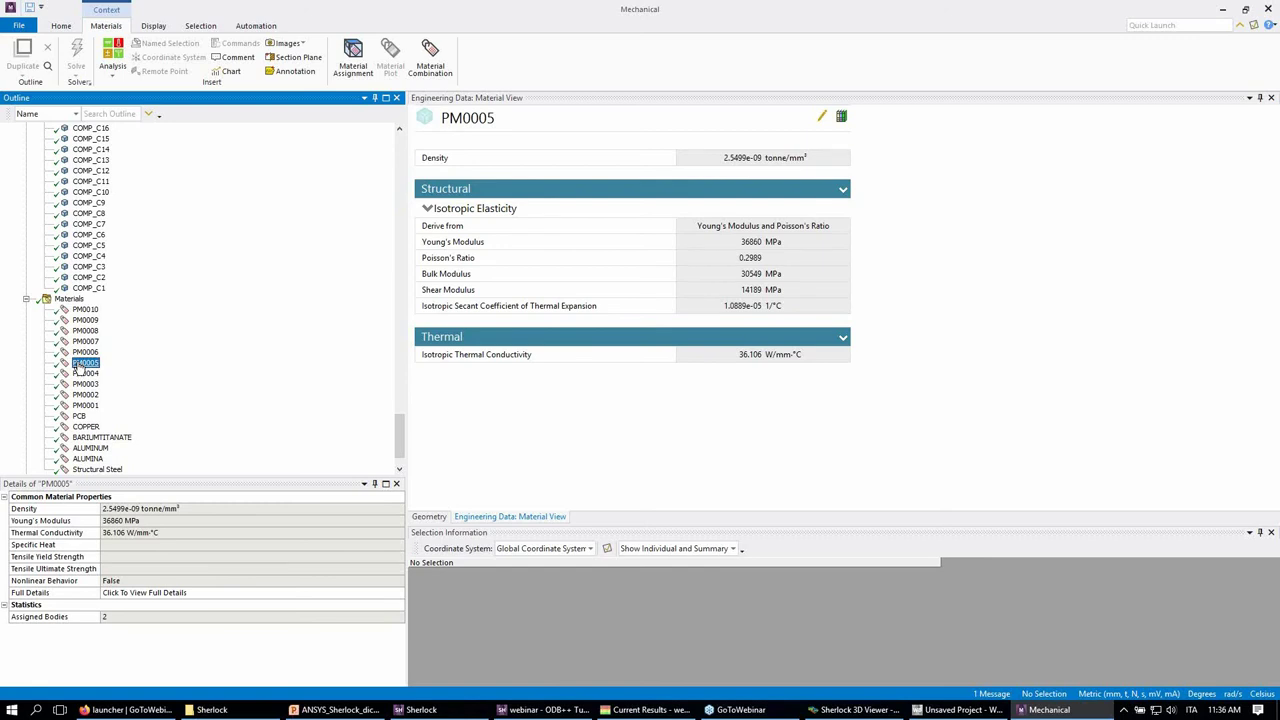
# - In Workbench, add a Random Vibration system to the project schematic and link it to the Mechanical Model's Model cell
pyautogui.click(960, 709)
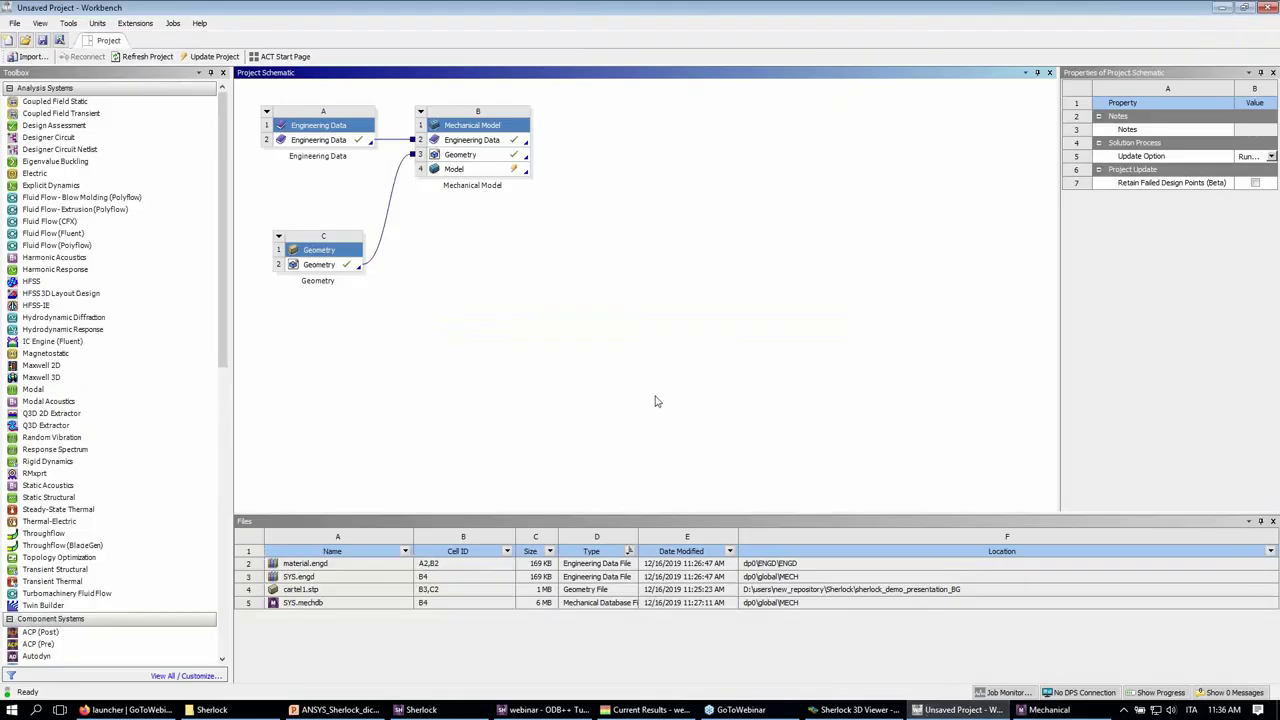
pyautogui.moveTo(72, 440); pyautogui.dragTo(610, 166)
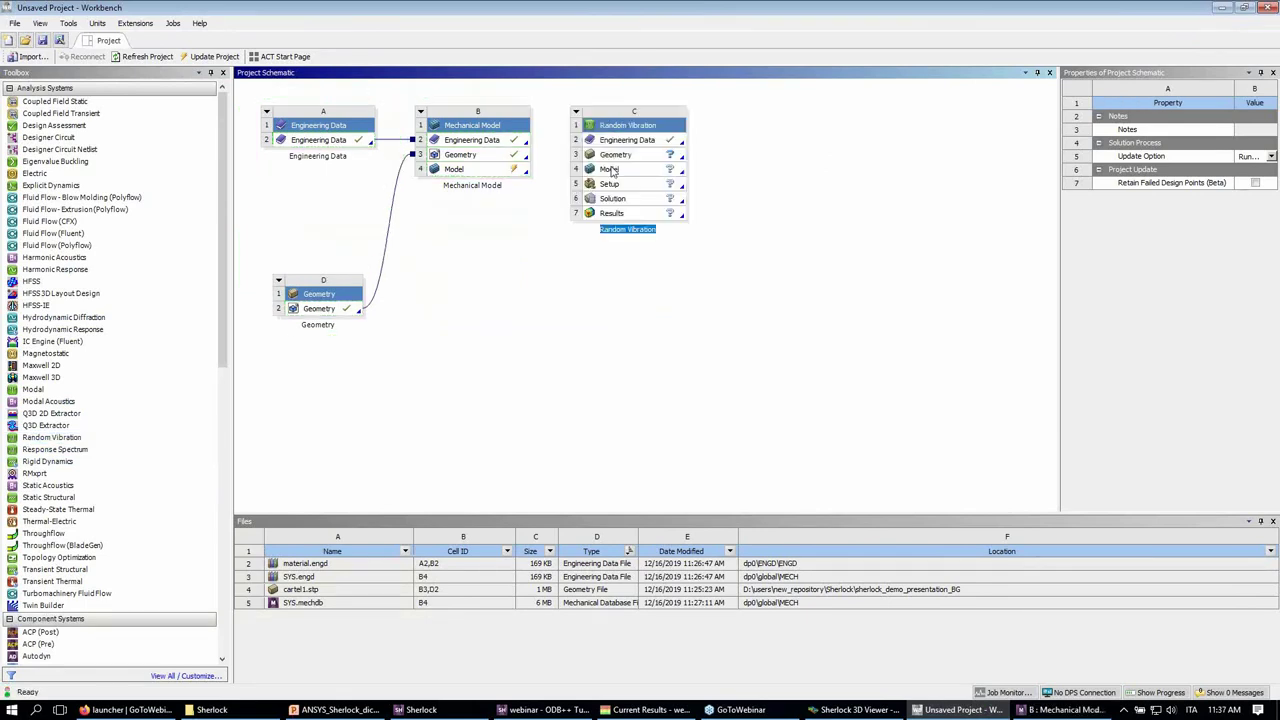
pyautogui.moveTo(493, 175); pyautogui.dragTo(611, 171)
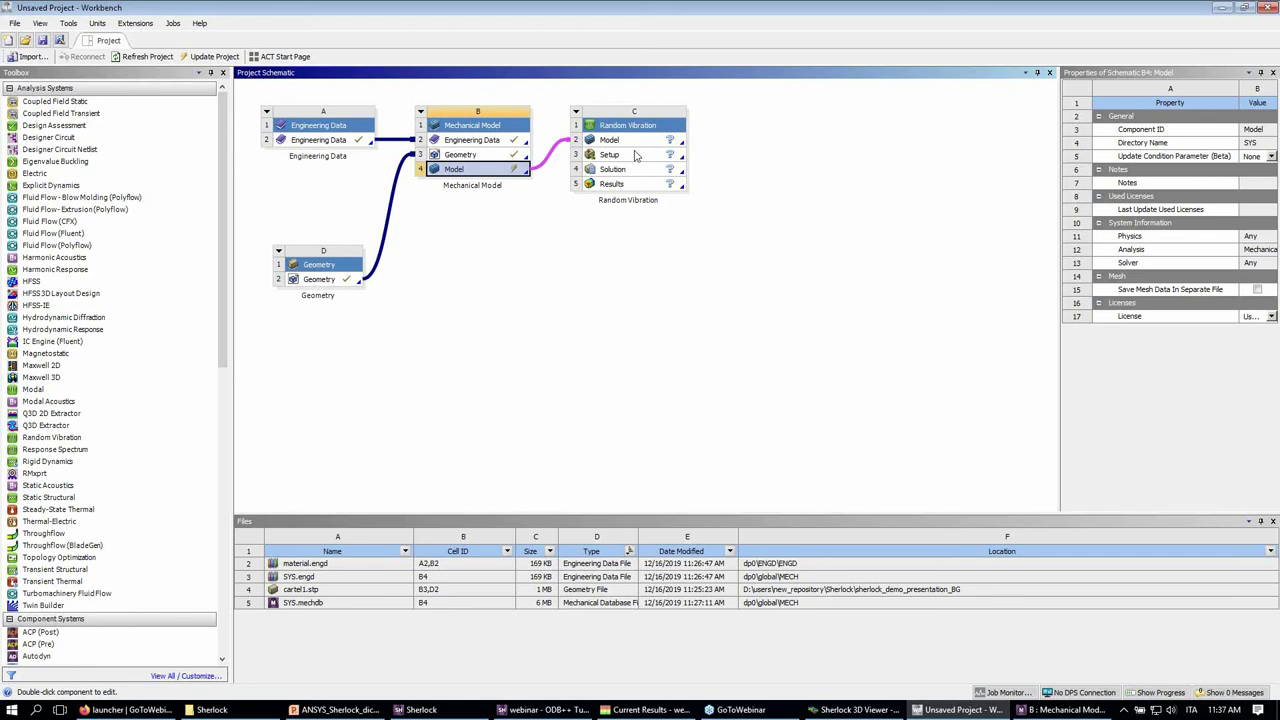
# - Switch back to Sherlock and bring up the available actions for the Natural Freq analysis
pyautogui.moveTo(848, 714)
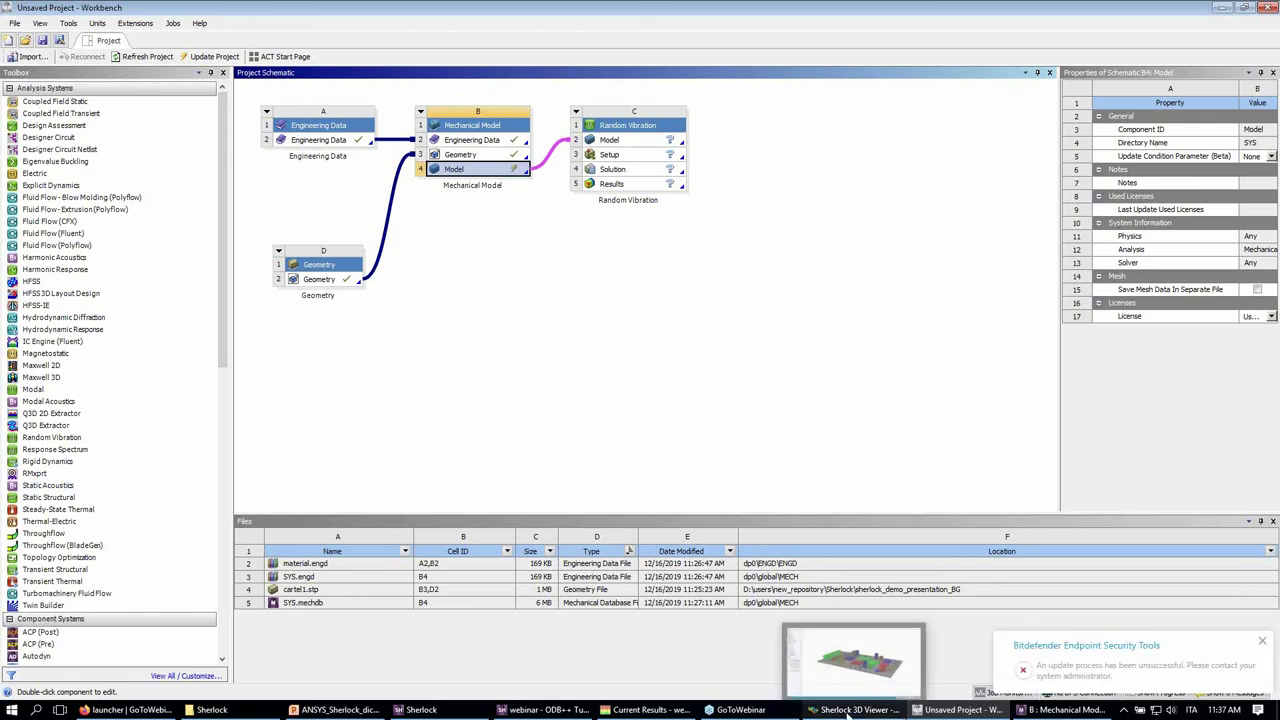
pyautogui.click(449, 714)
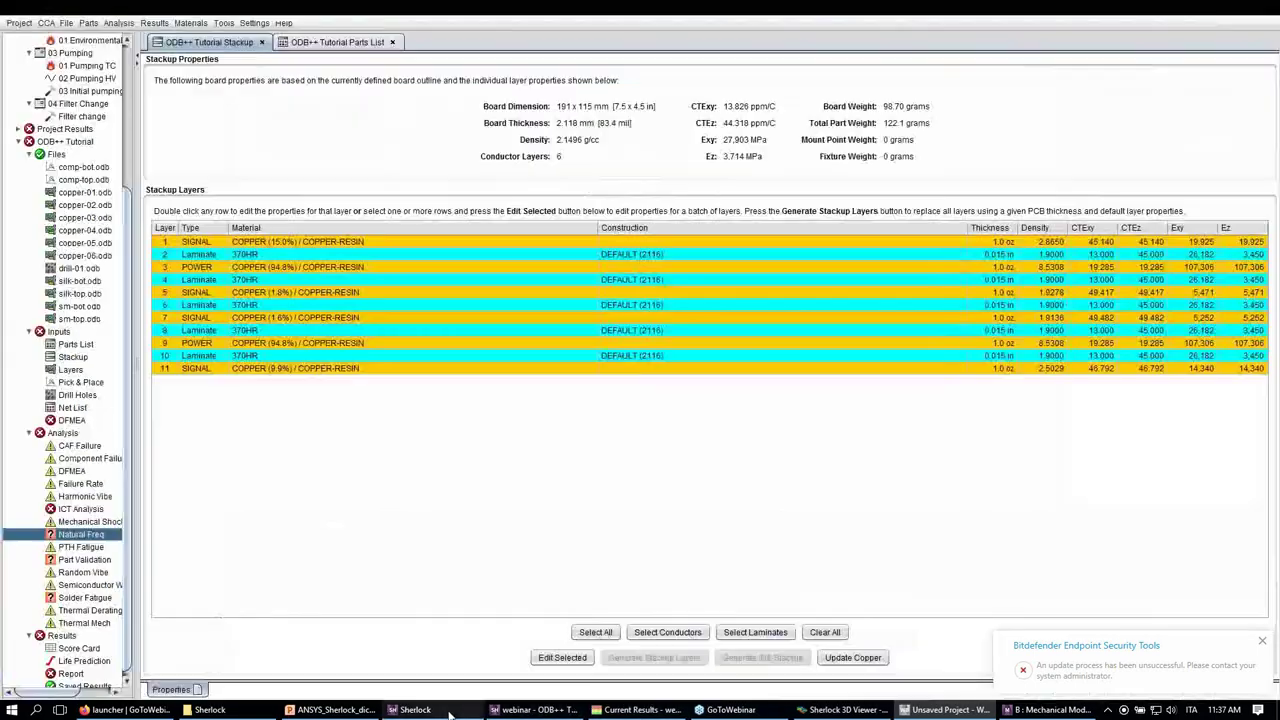
pyautogui.rightClick(85, 538)
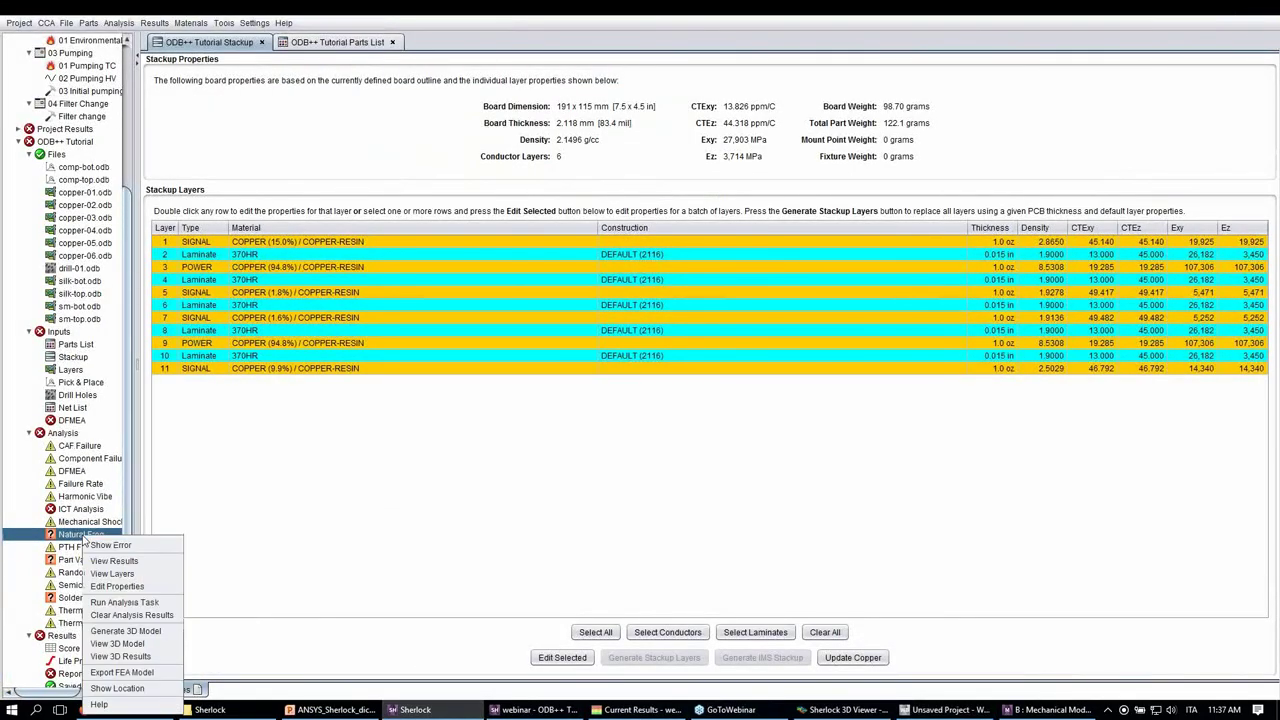